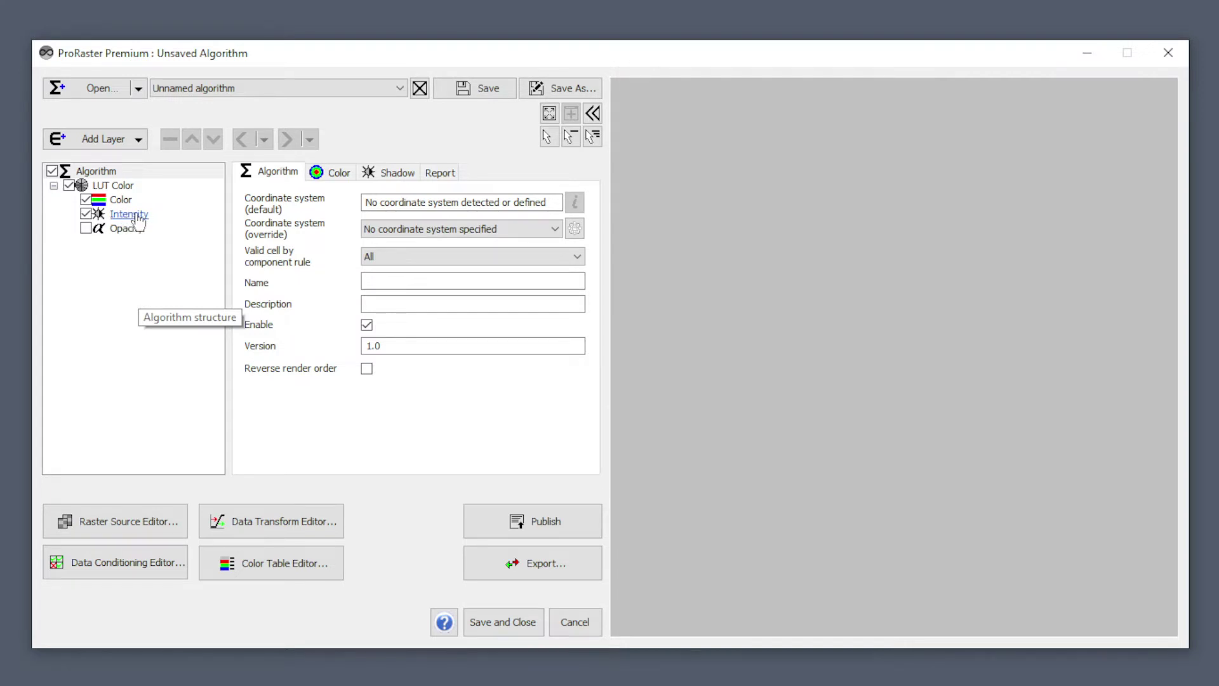
click(131, 216)
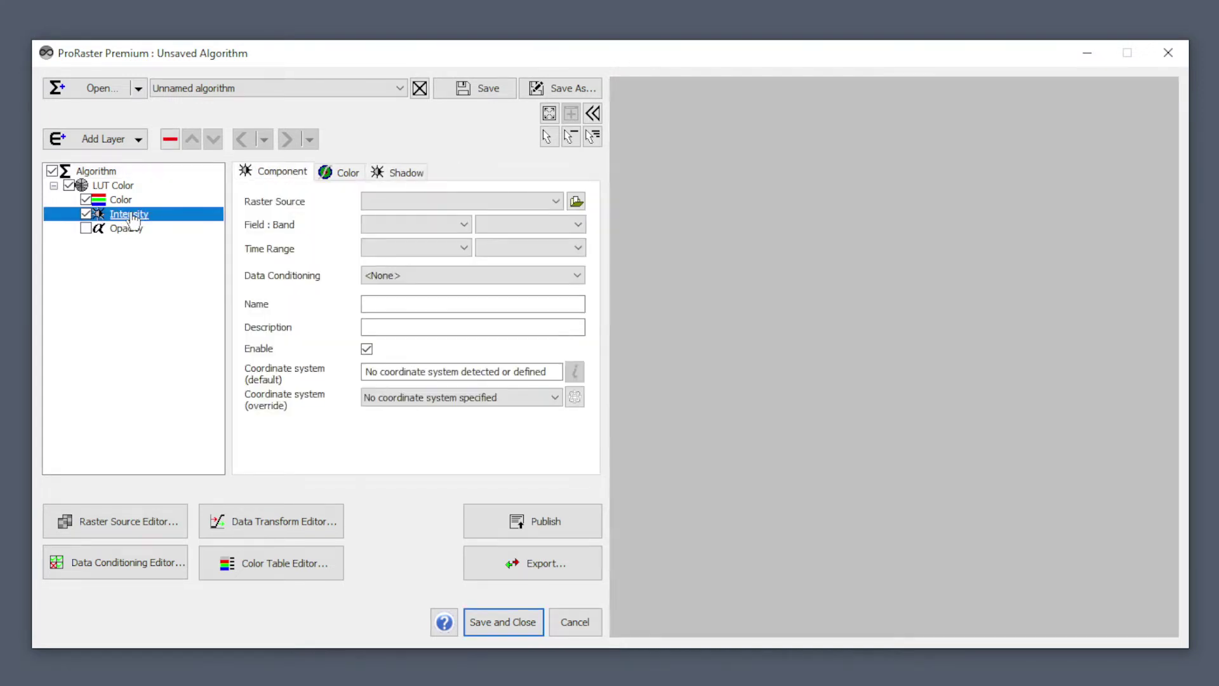
click(138, 141)
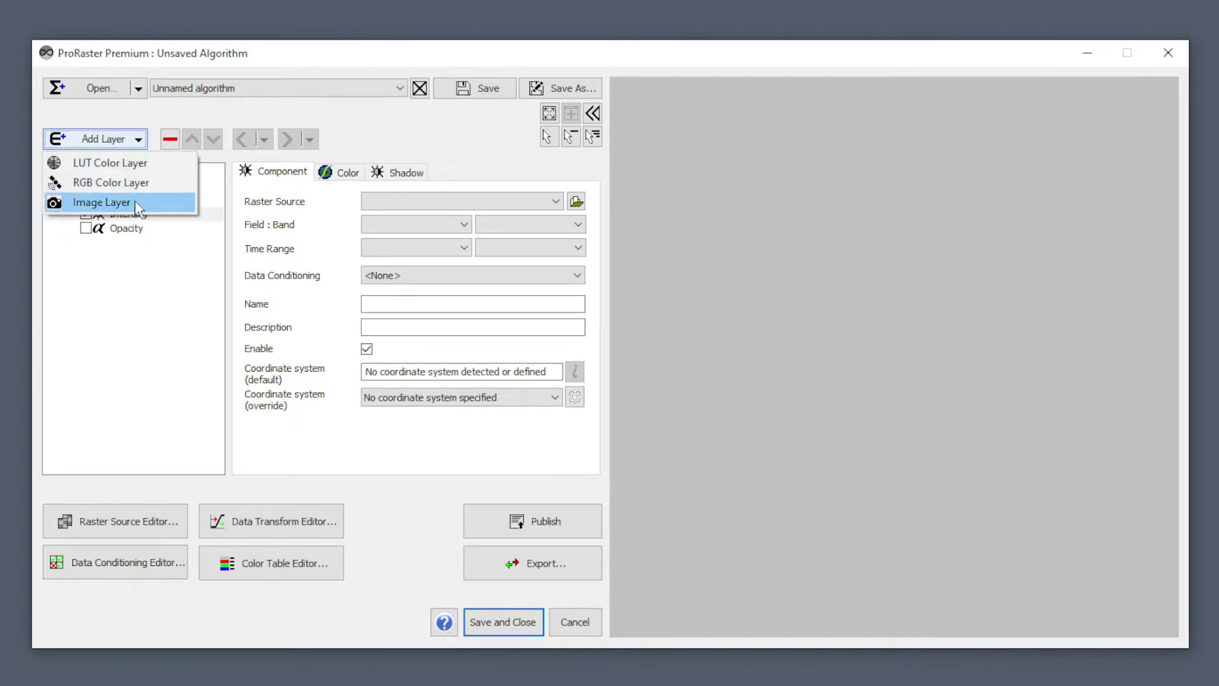
click(146, 322)
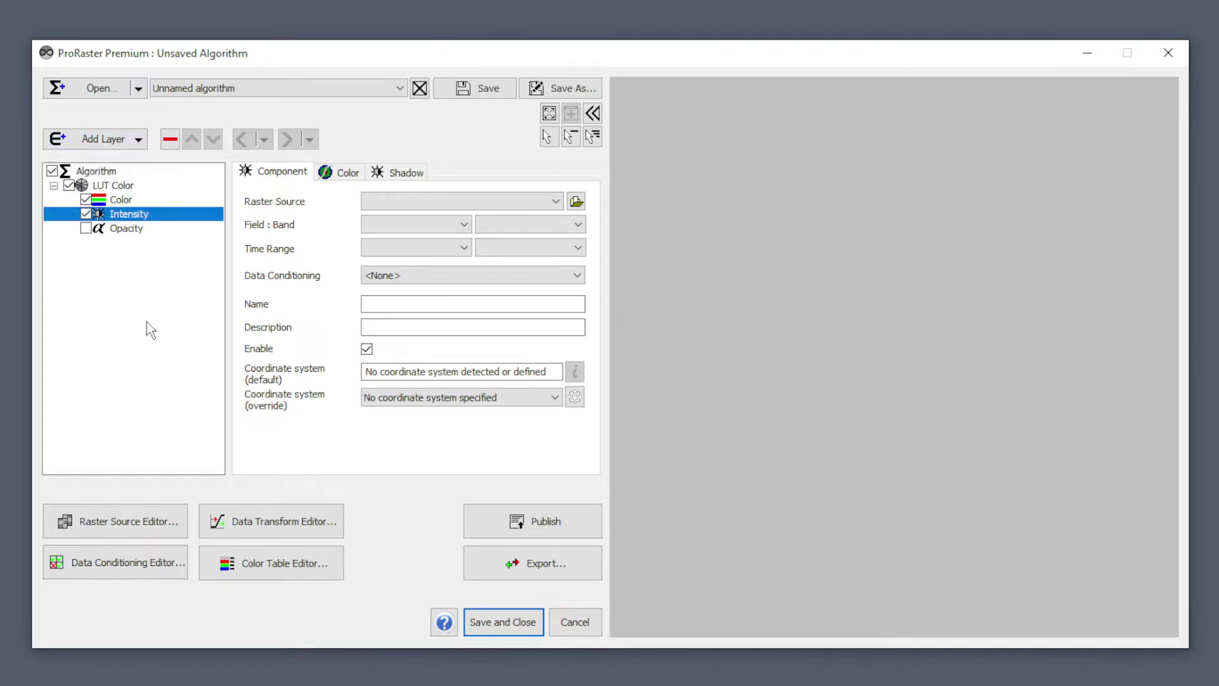
Load Australia_RTP.mrr from the Magnetics folder as the raster source of the Color component
click(148, 201)
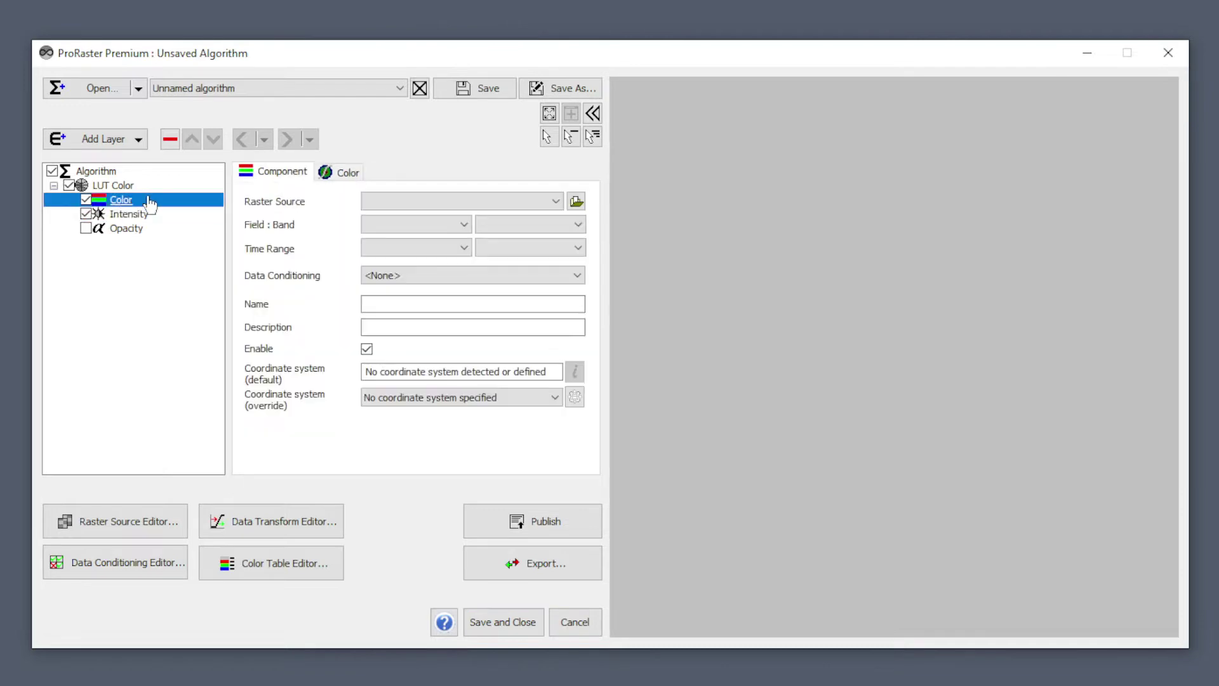
click(576, 202)
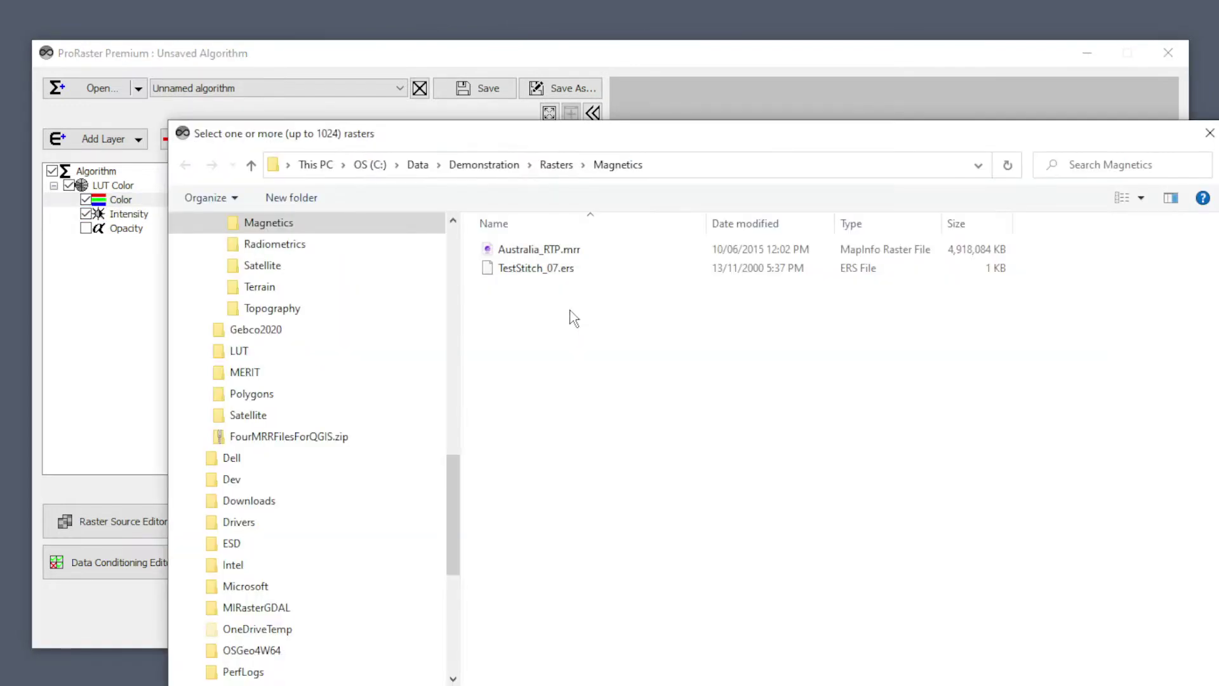
double_click(562, 250)
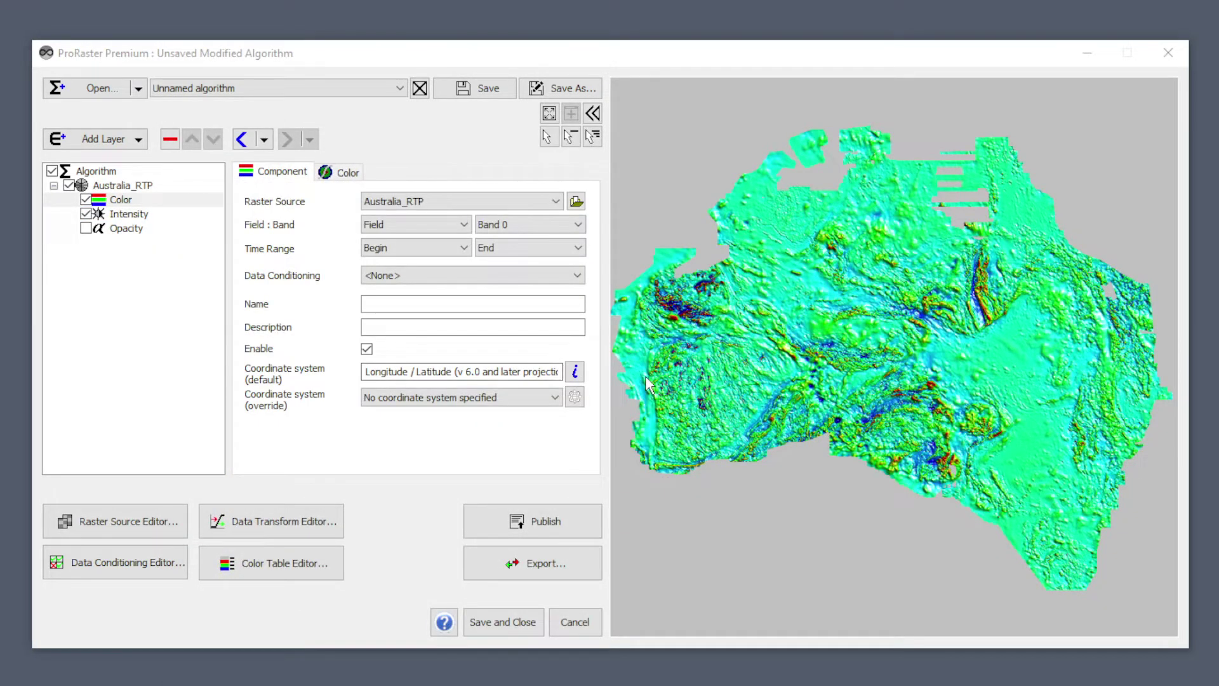
Set the Color component's data transform type to Stable Equal Area Transform and return to its component settings
click(343, 171)
click(430, 202)
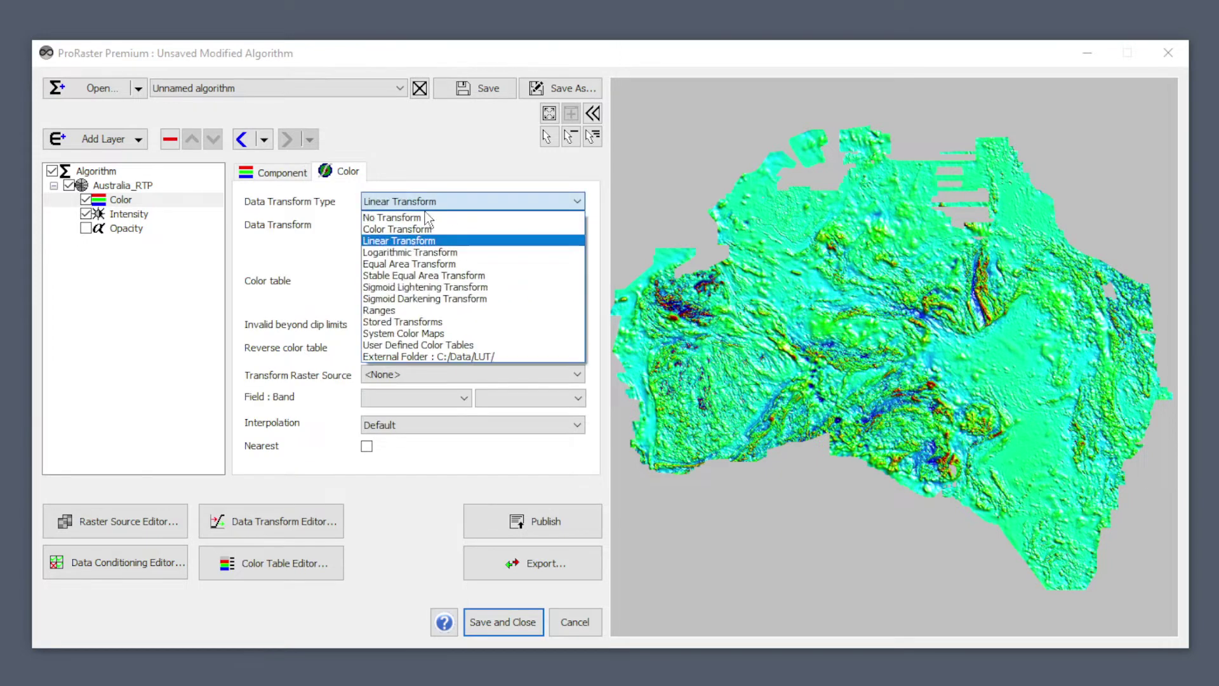
click(419, 276)
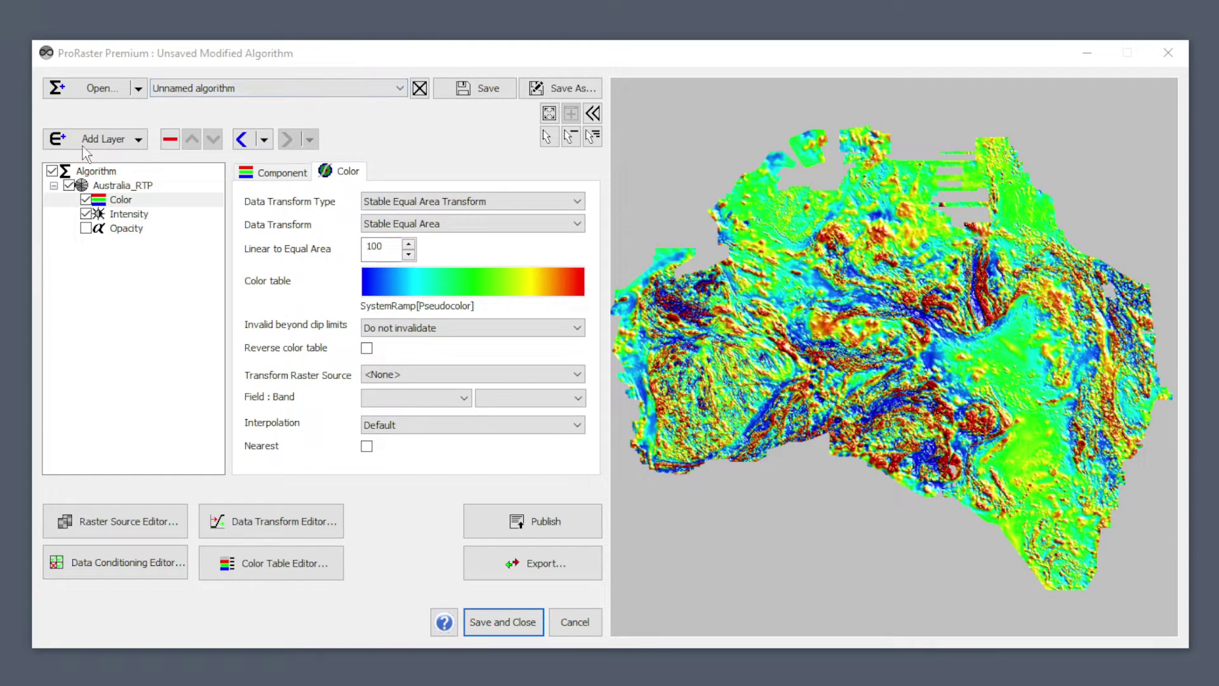
click(279, 173)
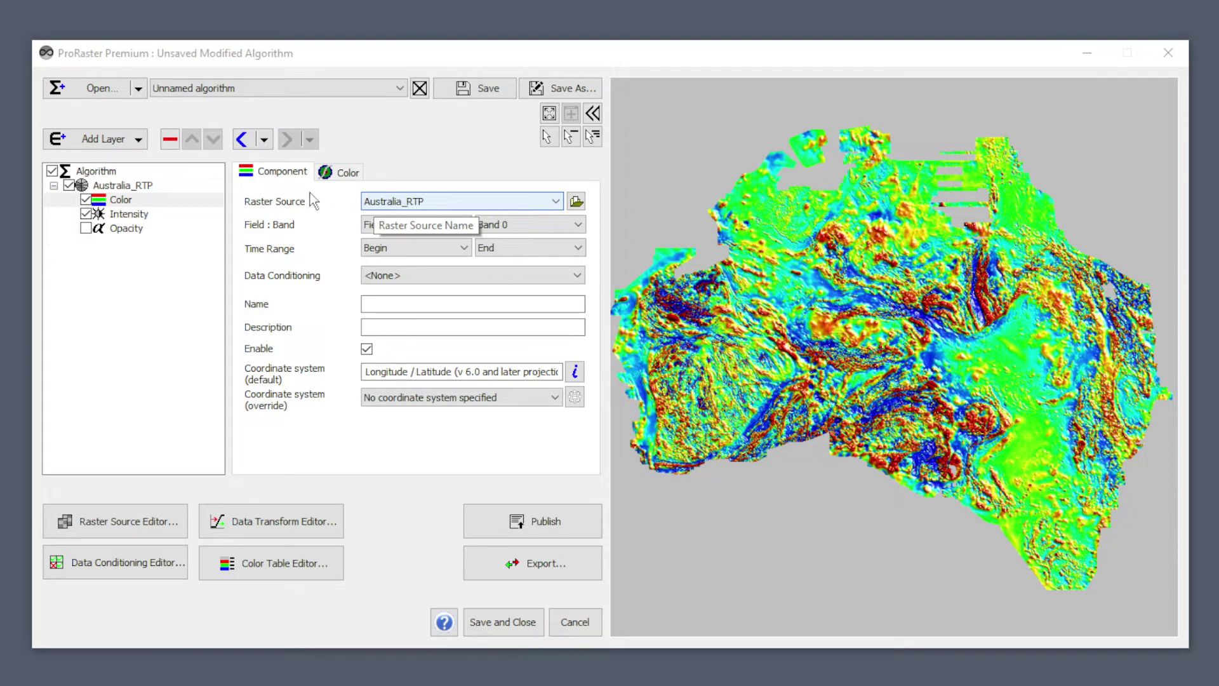
Select the Intensity component and examine the fine linear structures of the magnetics raster up close in the preview
click(131, 216)
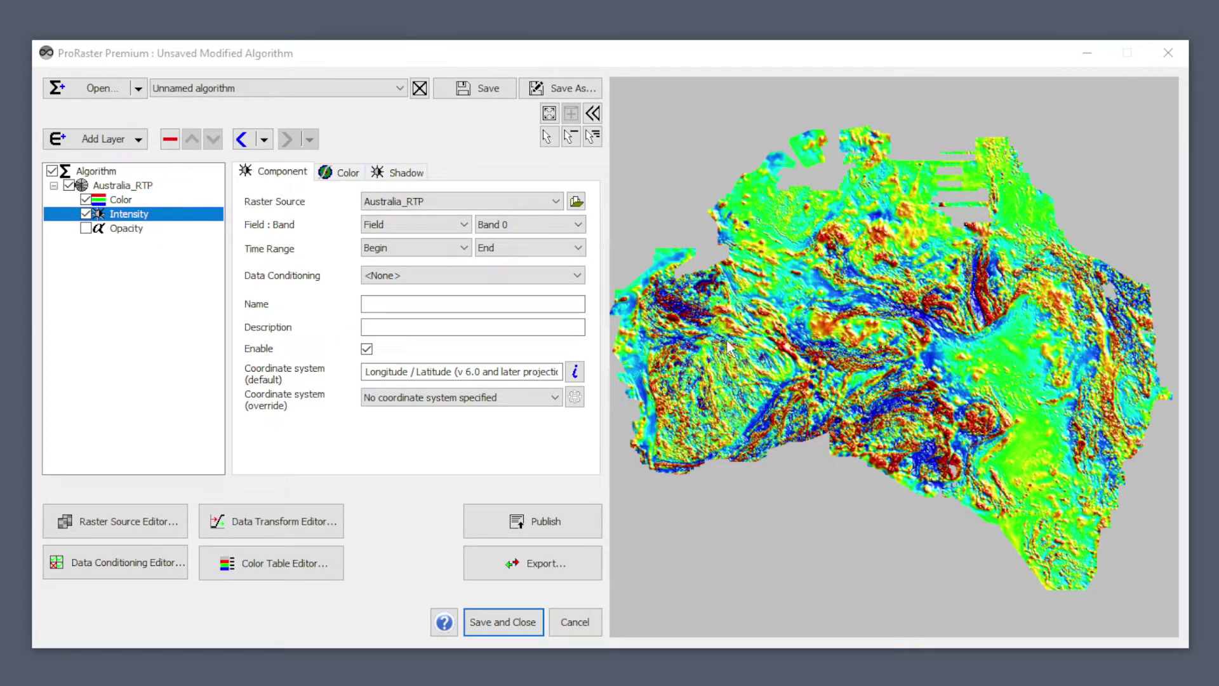
scroll(737, 388, up, 3)
scroll(746, 392, up, 5)
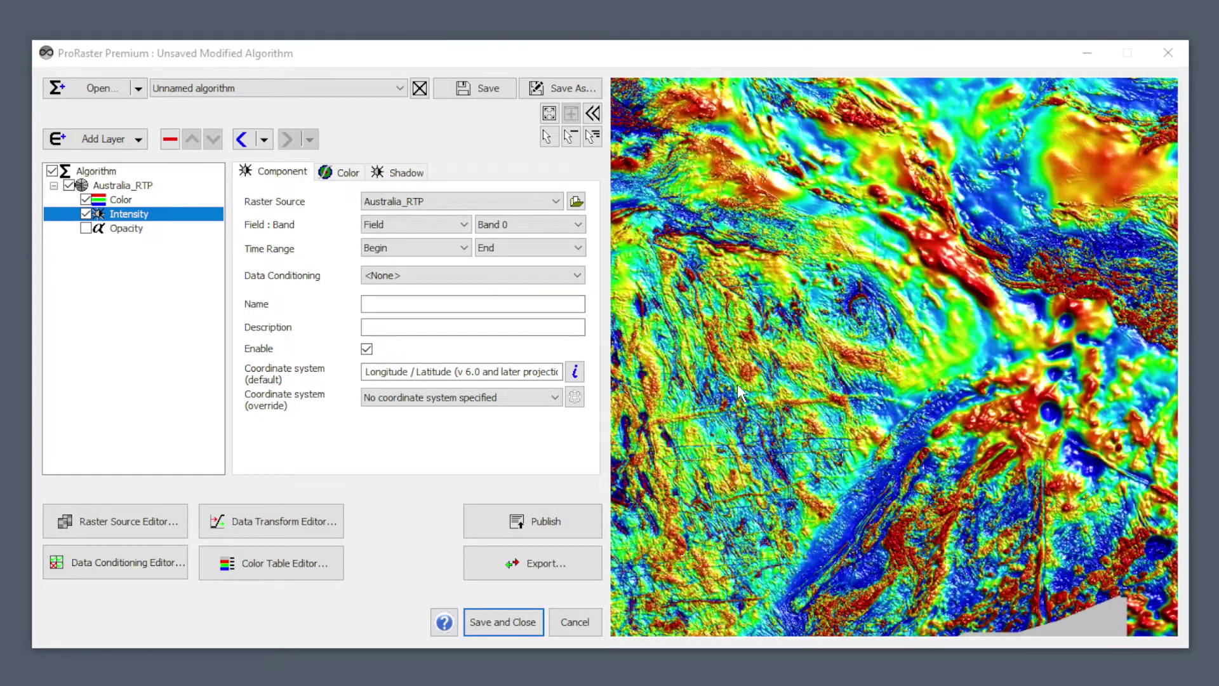
scroll(746, 408, up, 3)
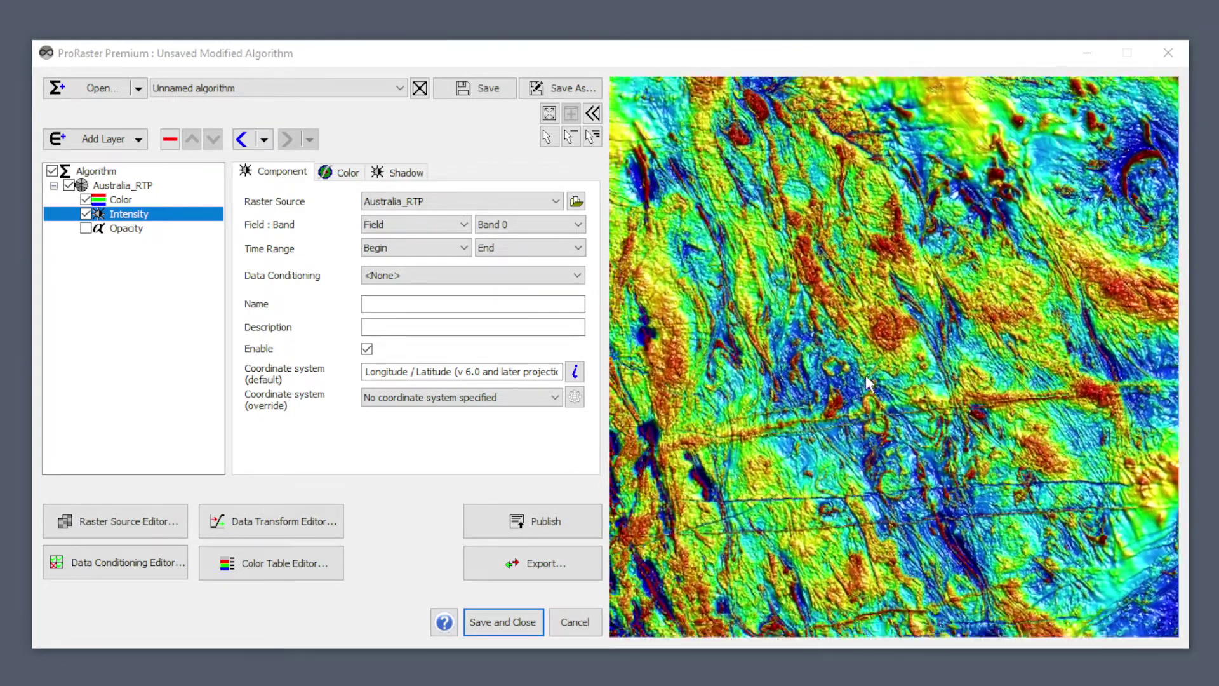
scroll(907, 374, up, 3)
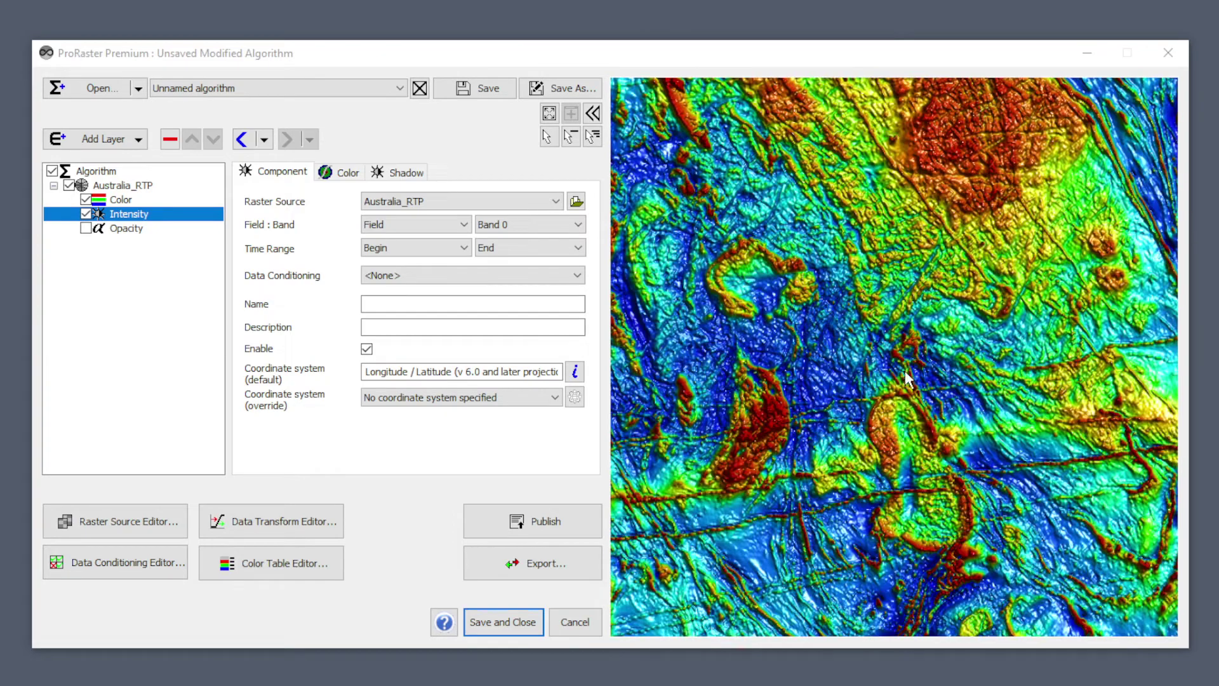
scroll(834, 409, up, 3)
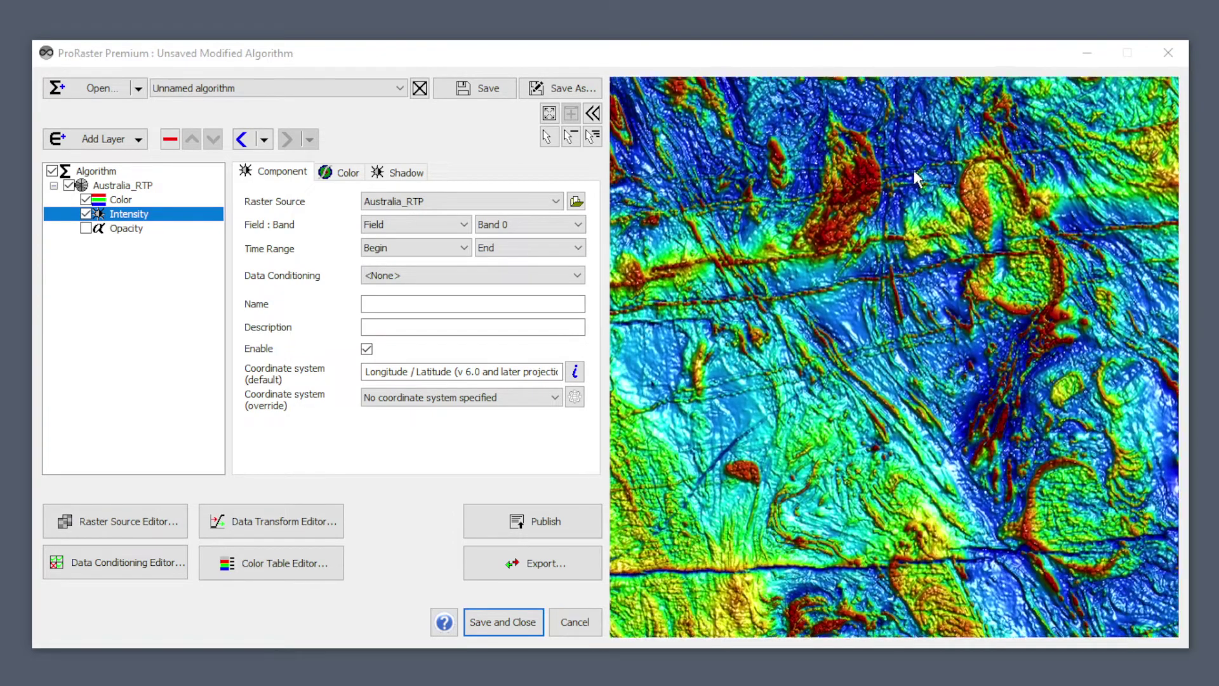
scroll(997, 404, up, 3)
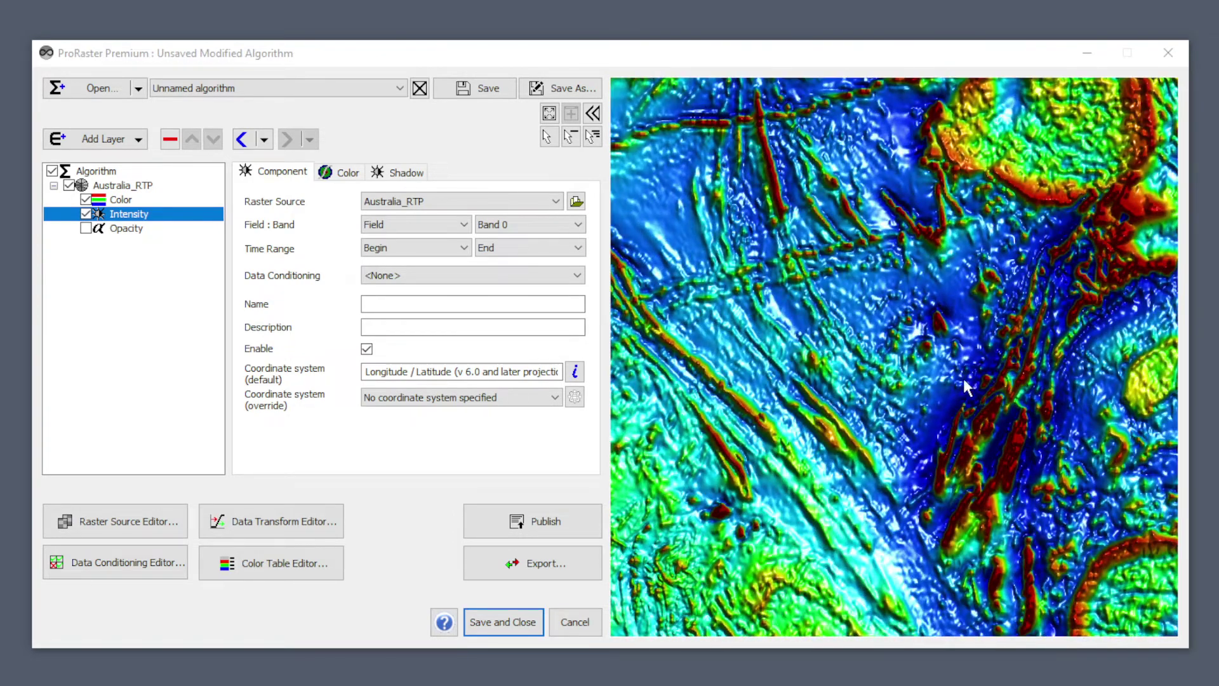
scroll(908, 381, up, 3)
scroll(891, 378, up, 3)
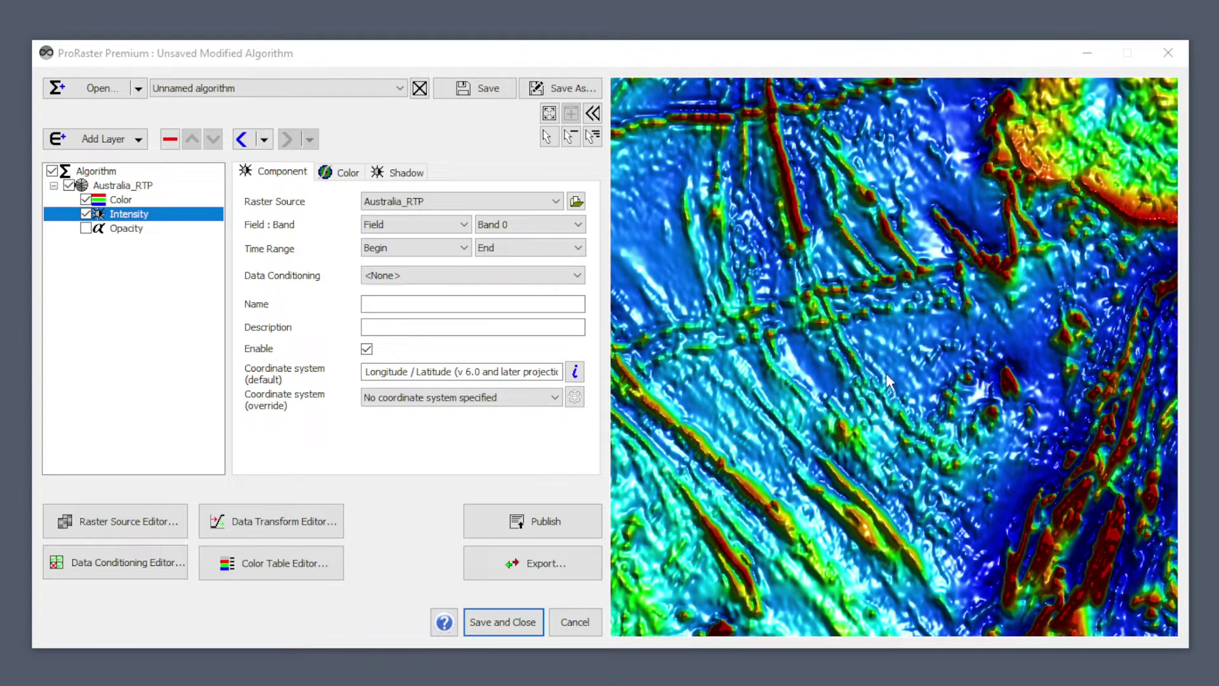
scroll(927, 349, up, 3)
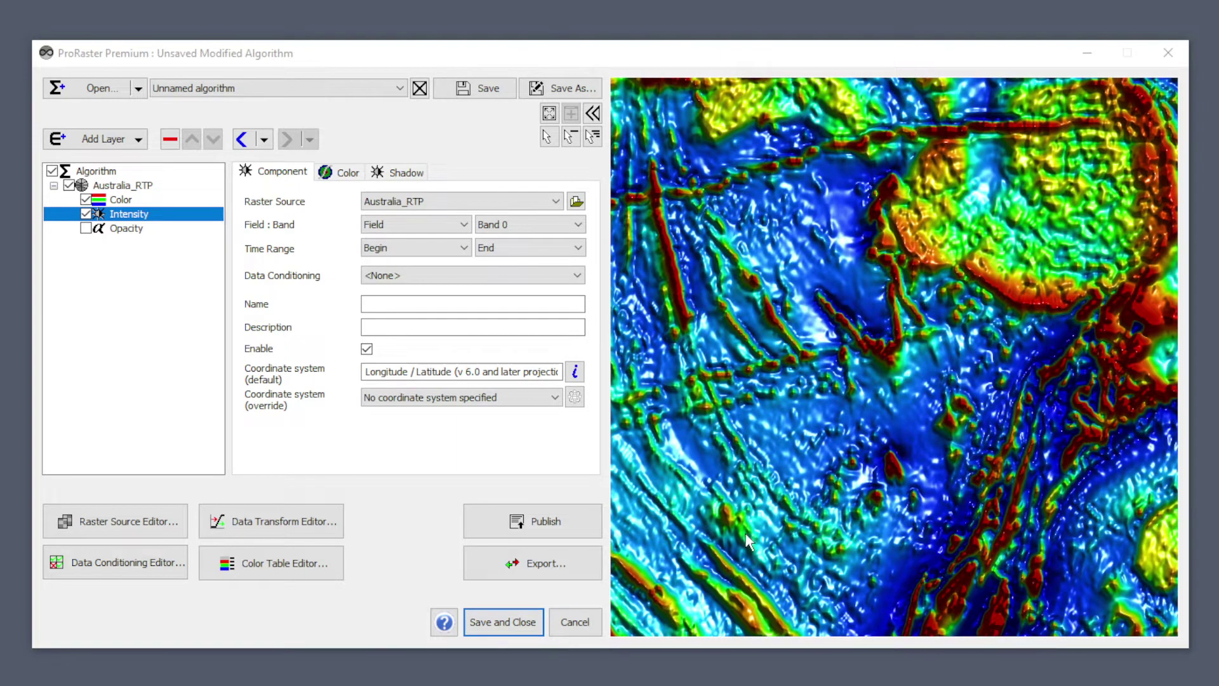
drag(746, 536, 831, 522)
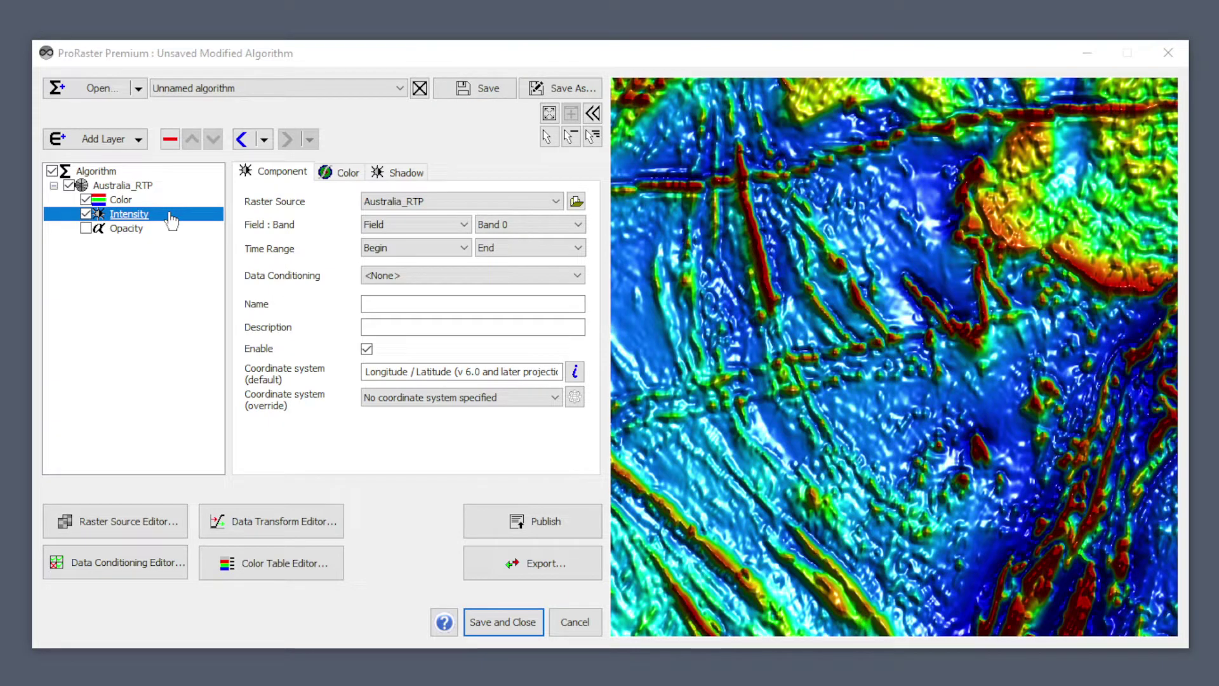
Compare the Intensity component's shadow and highlight effects separately, leaving the shadow enabled and the highlight disabled
click(399, 172)
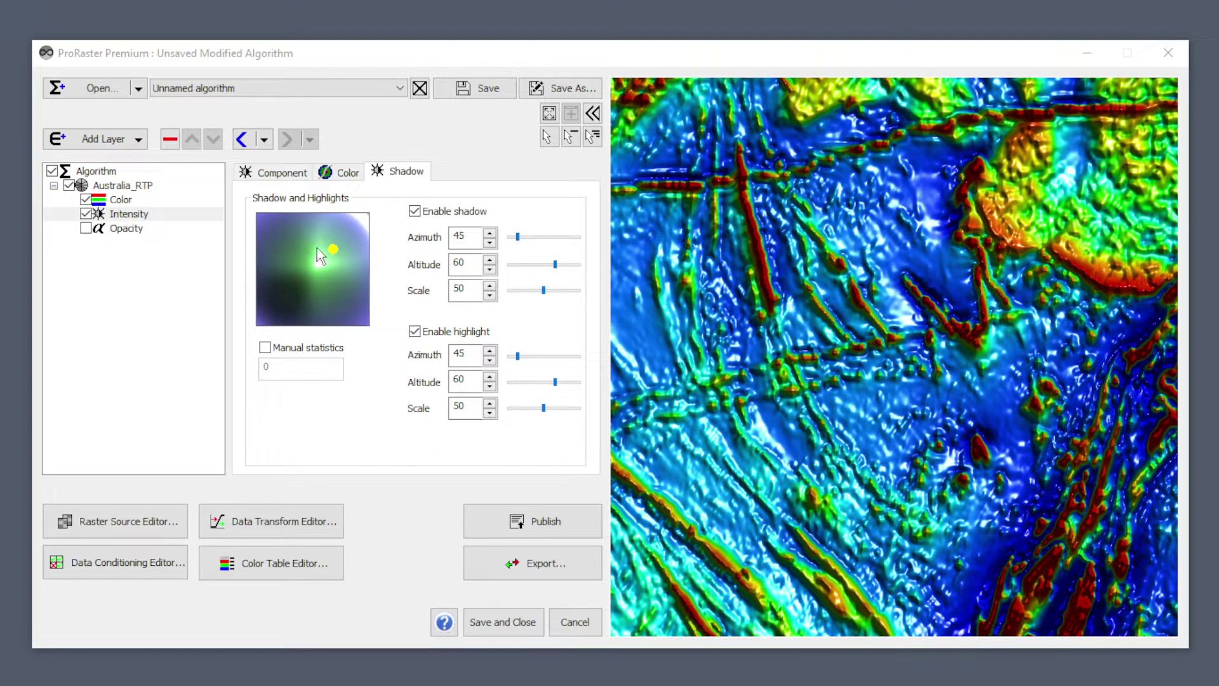
click(416, 335)
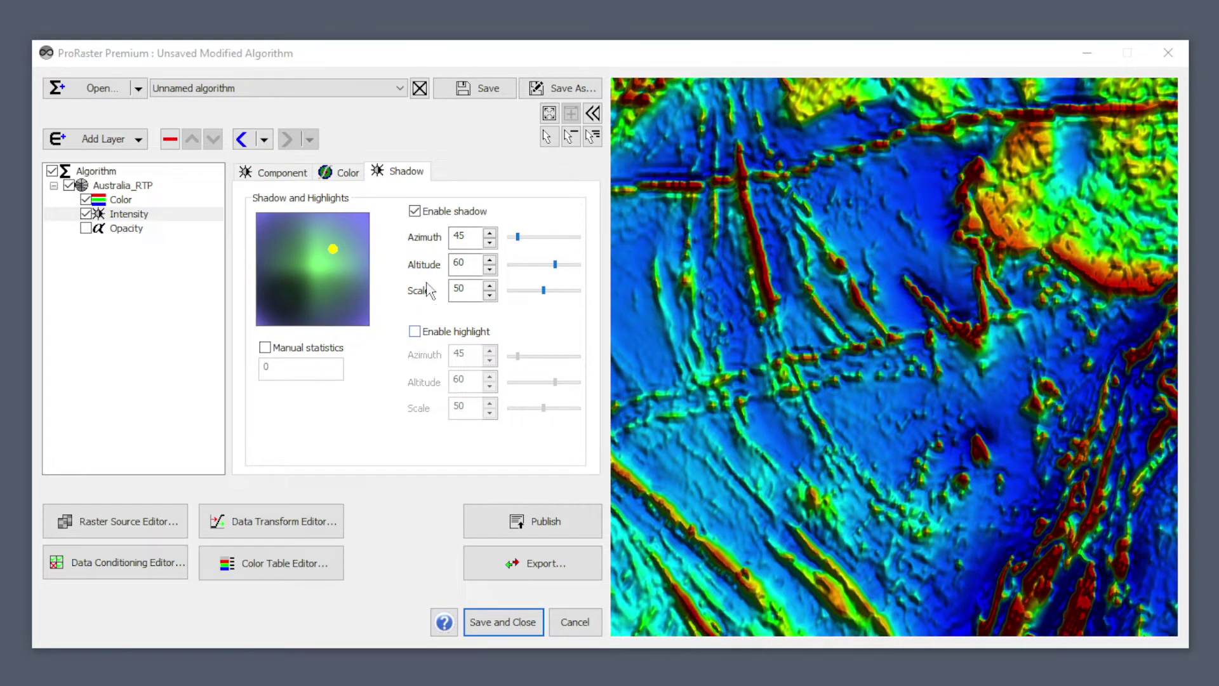
click(415, 211)
click(415, 211)
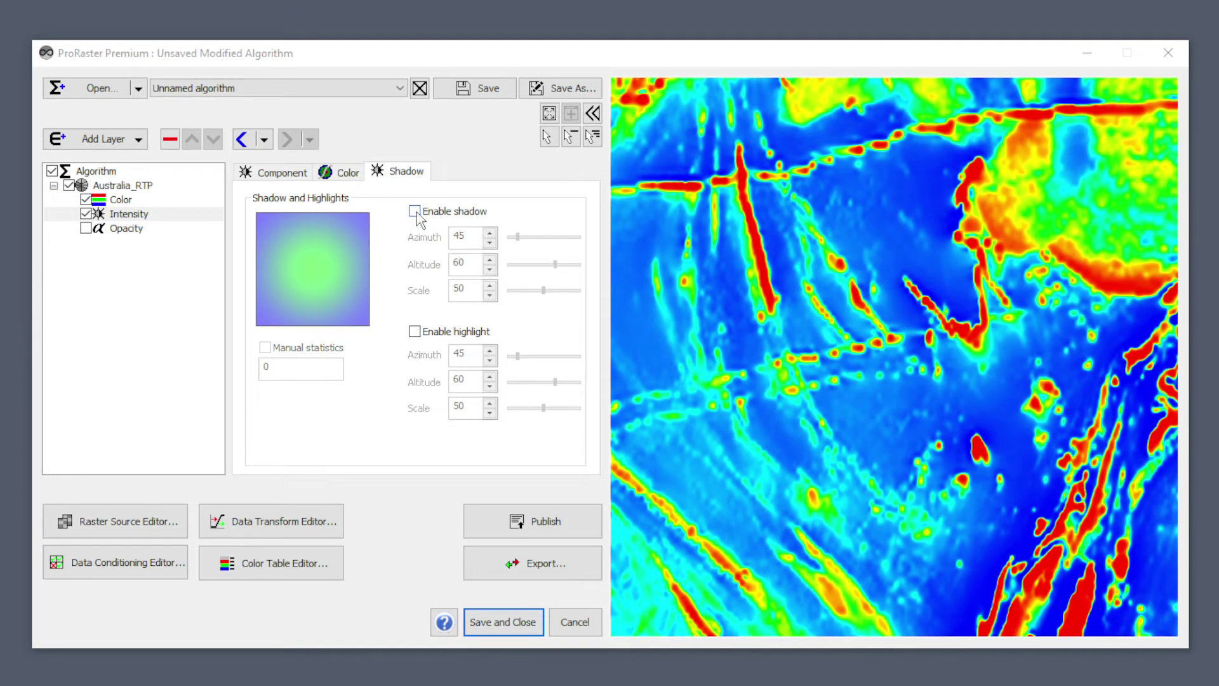
click(414, 331)
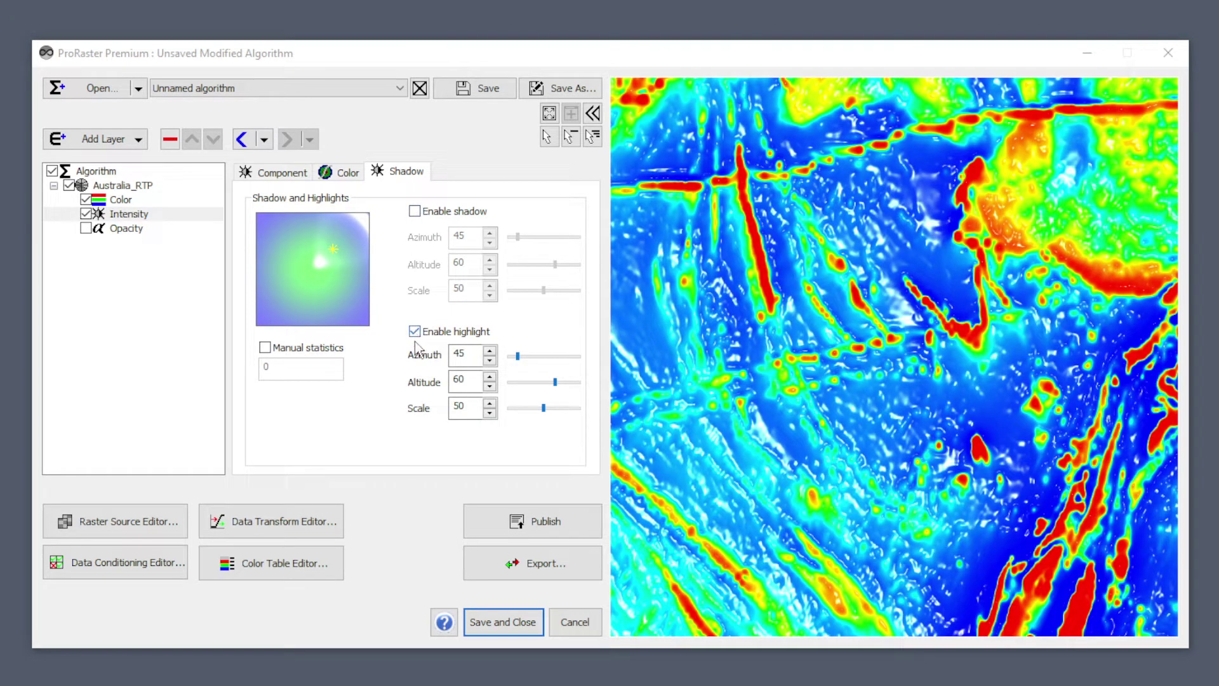
click(414, 211)
click(415, 331)
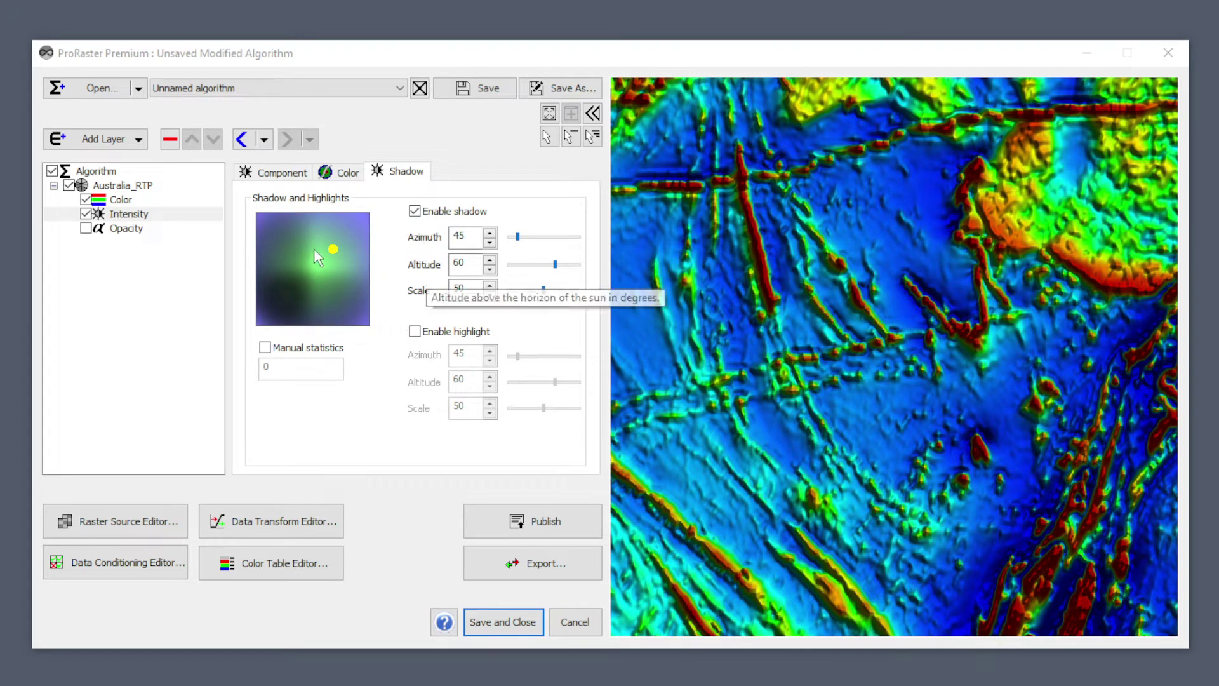
Move the shadow's sun to azimuth about 320 and altitude about 68, and inspect the shading of the linear features
drag(333, 248, 299, 254)
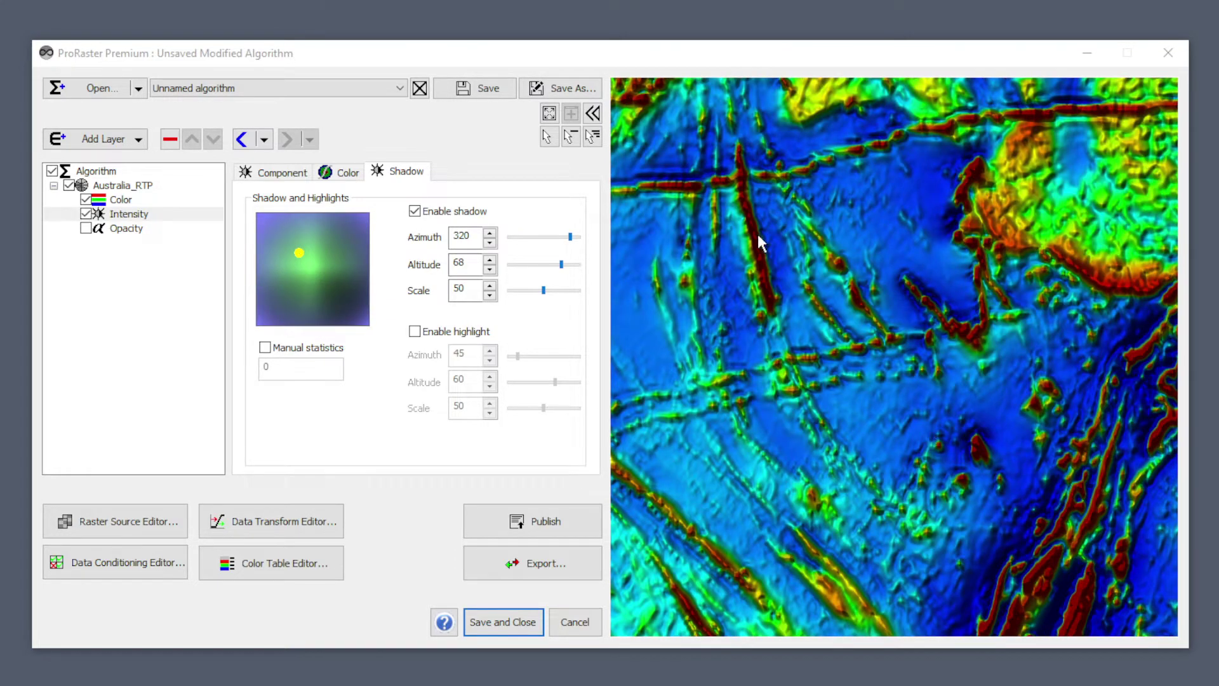
scroll(882, 299, up, 2)
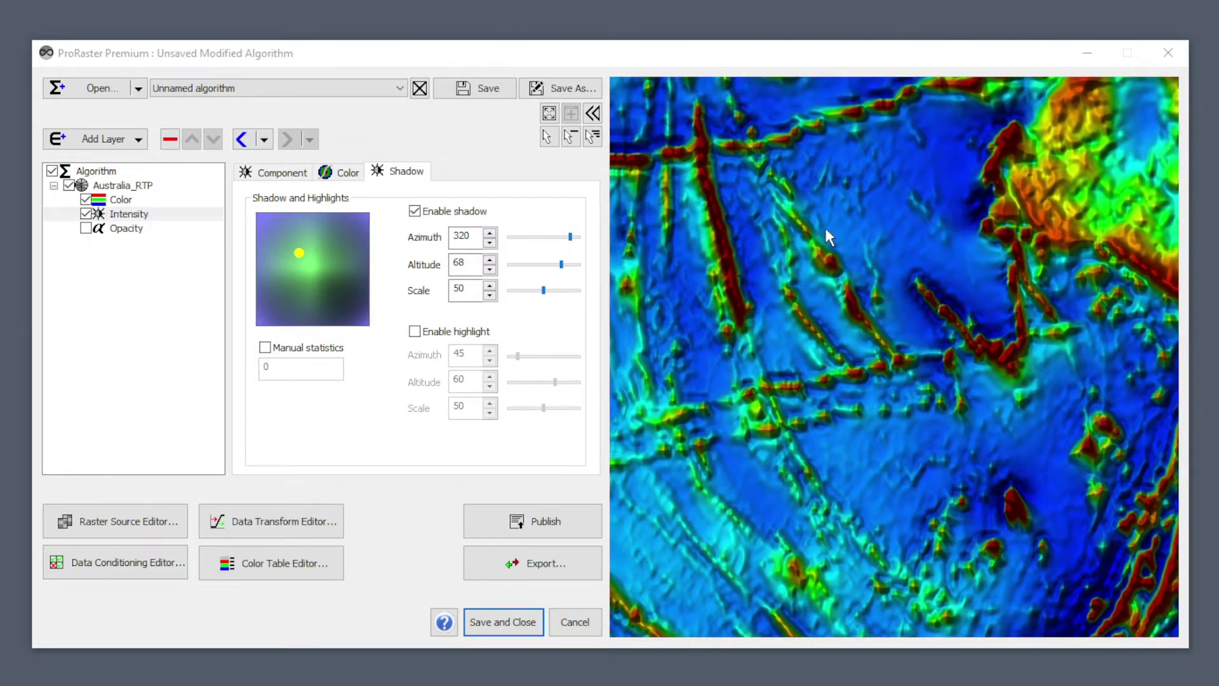
scroll(875, 362, down, 2)
scroll(864, 334, up, 3)
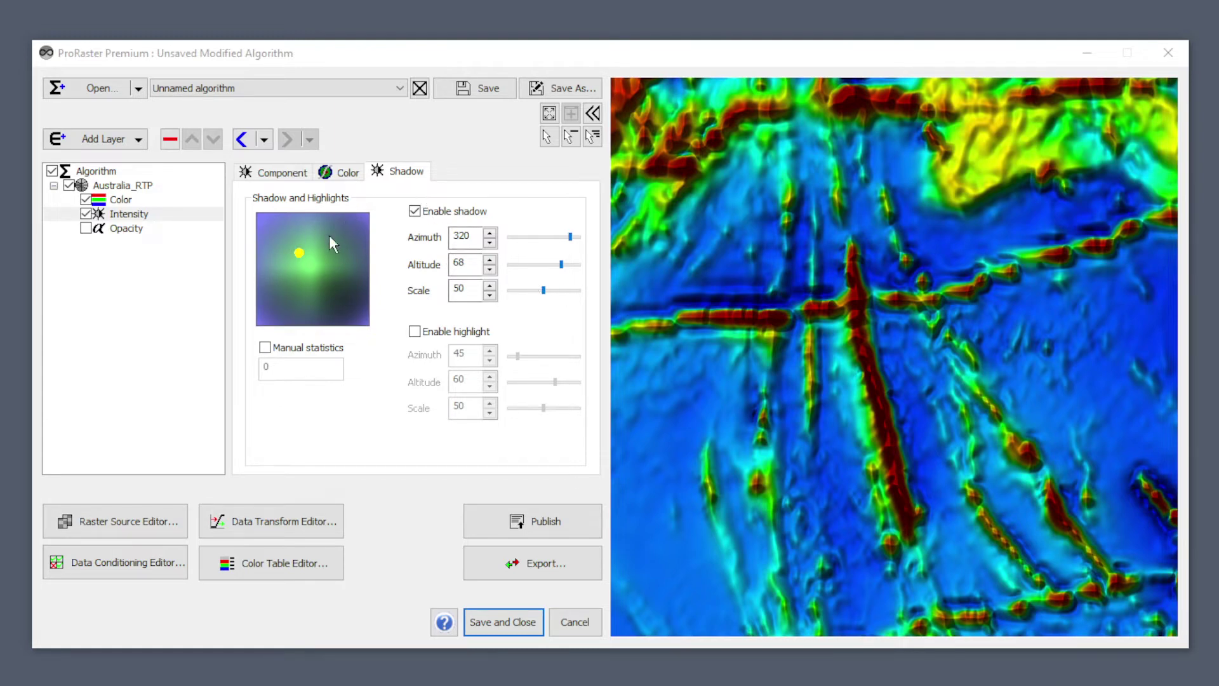
Move the shadow's sun to azimuth about 5 and altitude about 57, and examine the shading in several areas of the raster
drag(302, 253, 315, 238)
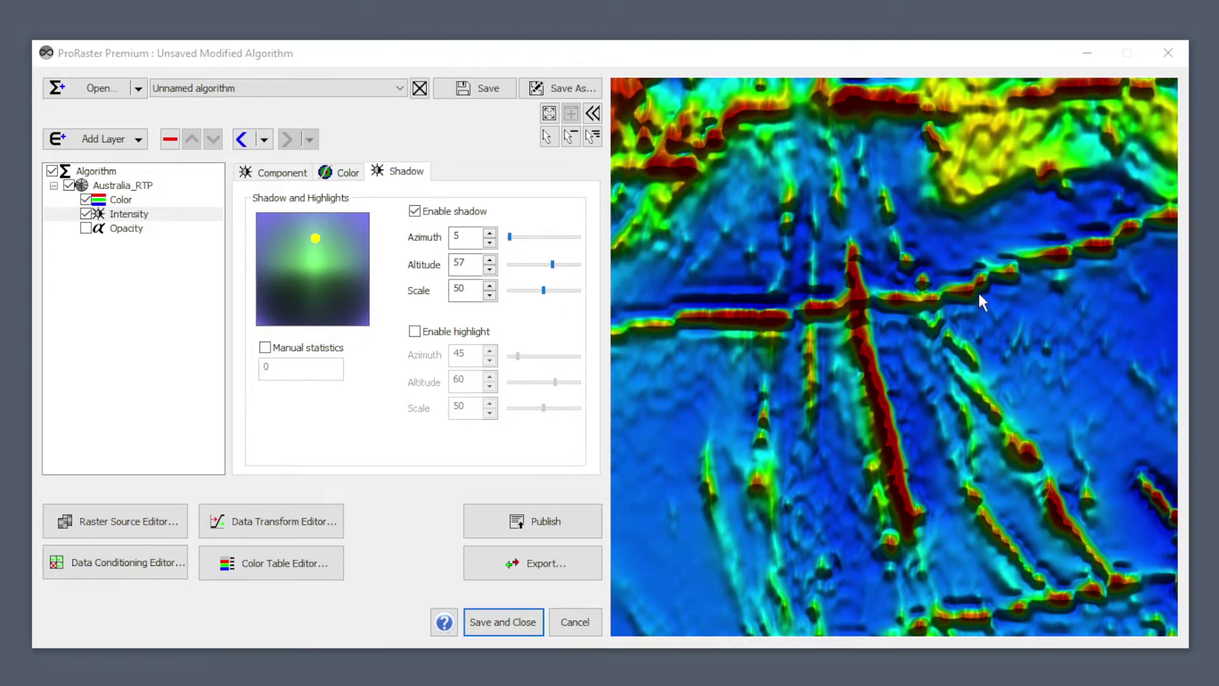
drag(1018, 610, 859, 352)
scroll(892, 413, down, 4)
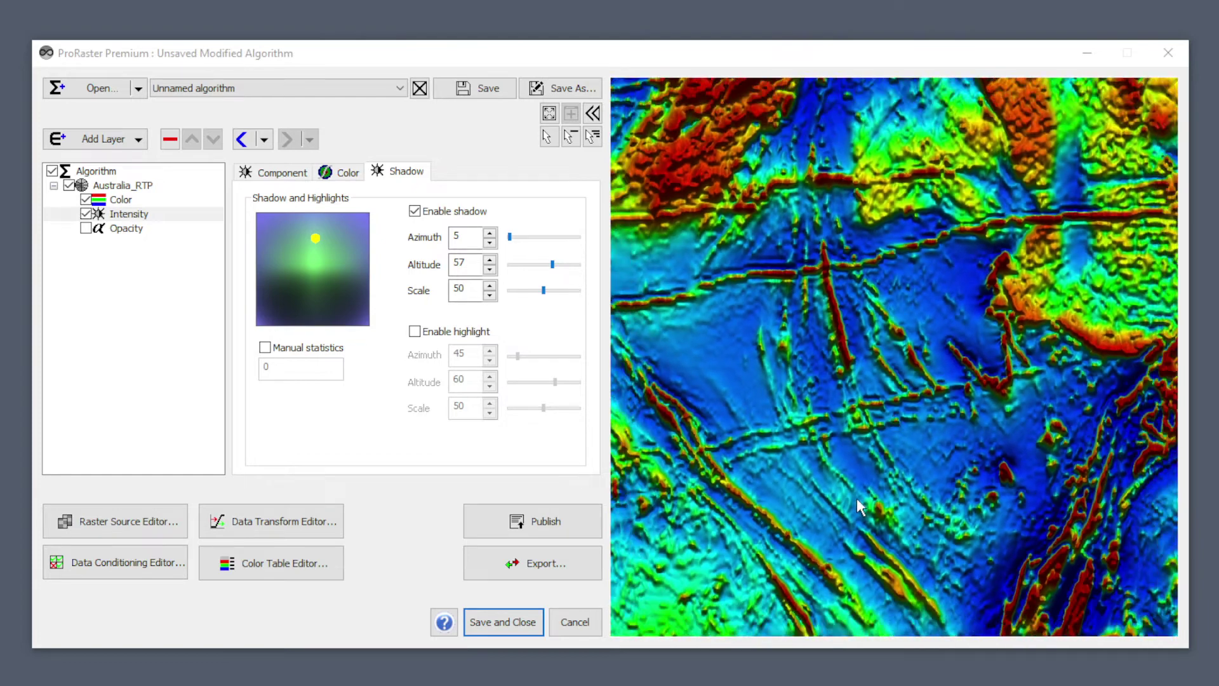
drag(856, 498, 863, 422)
scroll(821, 344, up, 4)
drag(851, 380, 988, 310)
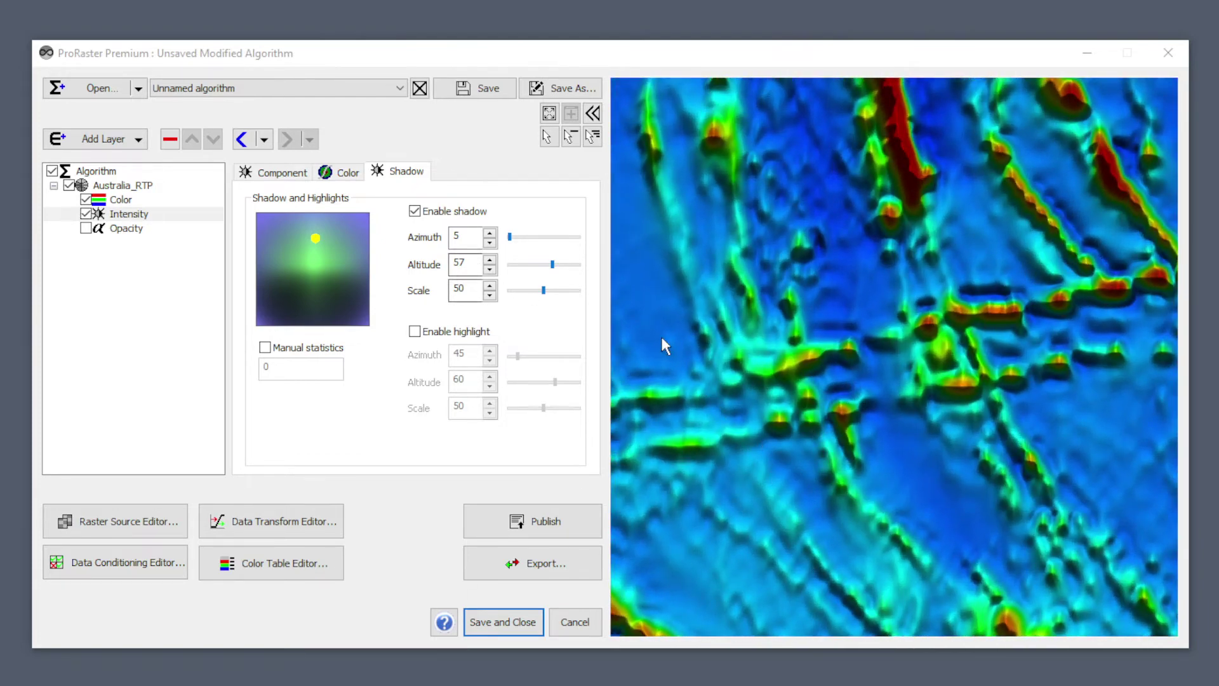
scroll(870, 410, down, 4)
drag(1023, 471, 1032, 505)
scroll(978, 467, down, 4)
drag(902, 314, 982, 544)
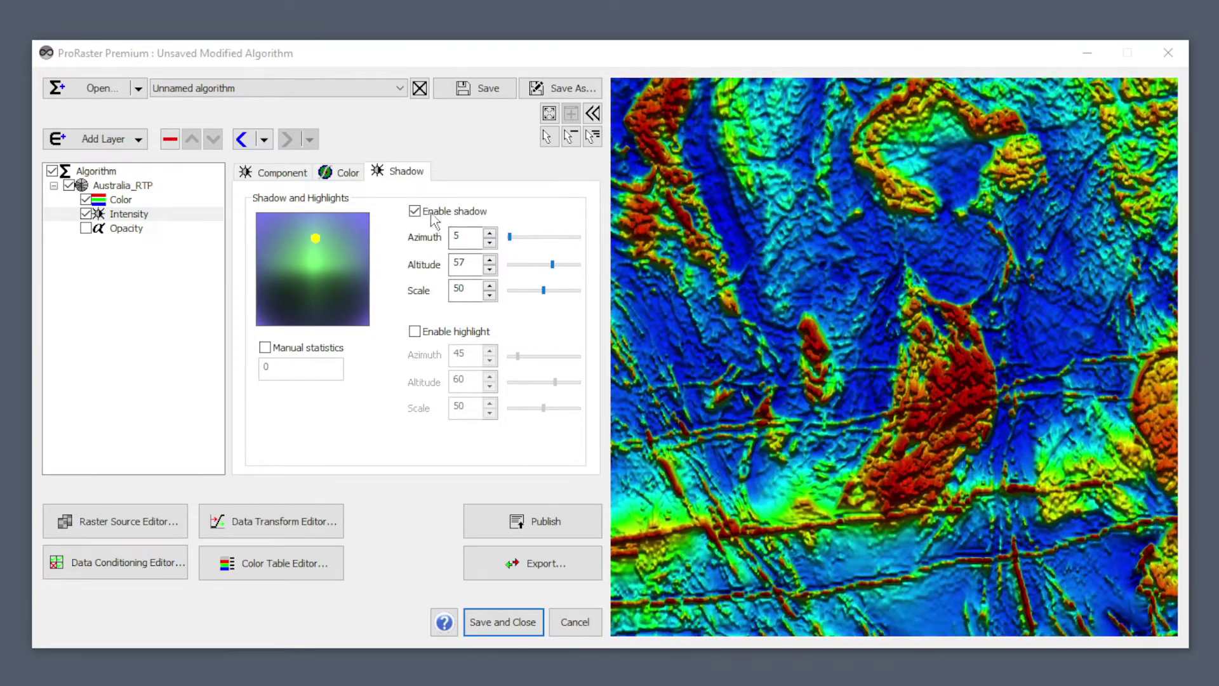
Try sun azimuths of about 43, 316, 228 and 321 at altitudes between about 61 and 67 to compare the shading
drag(315, 236, 332, 250)
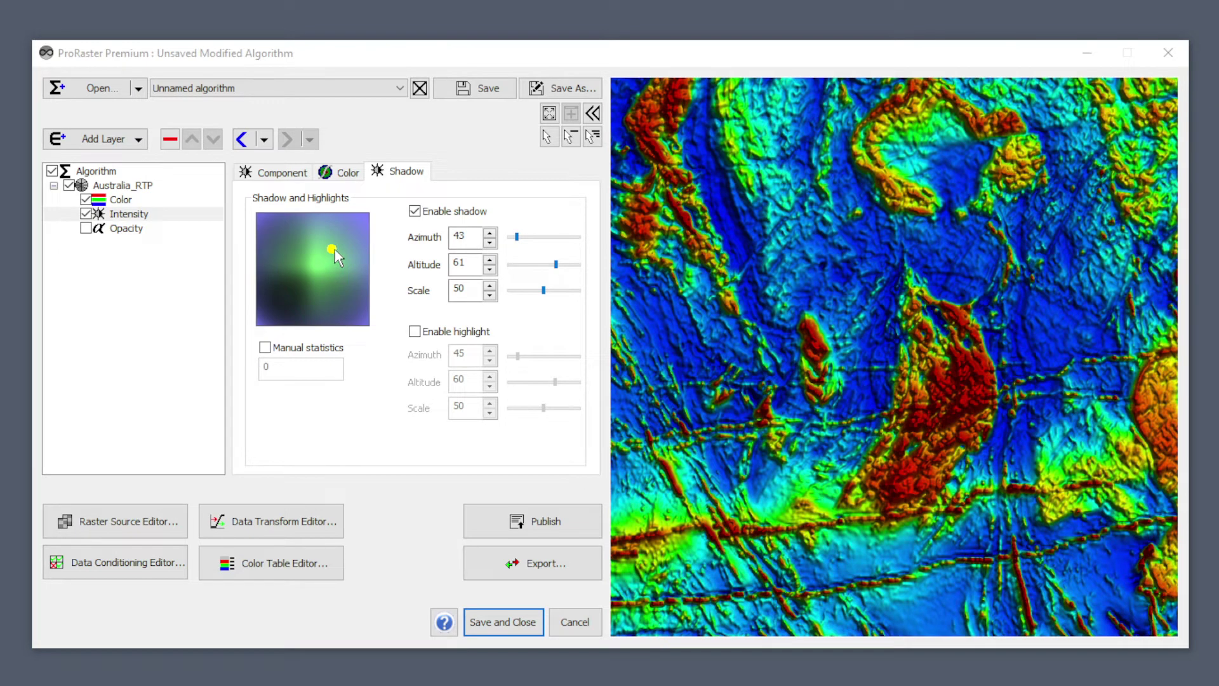
drag(334, 250, 296, 254)
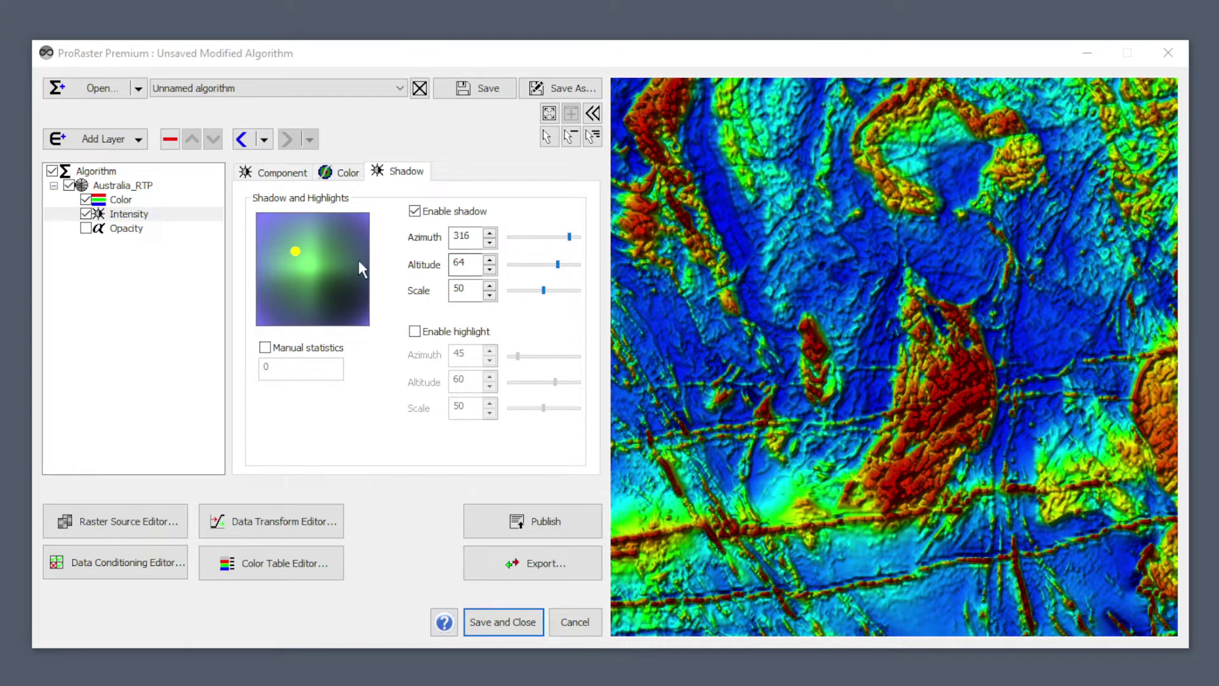
drag(296, 254, 296, 283)
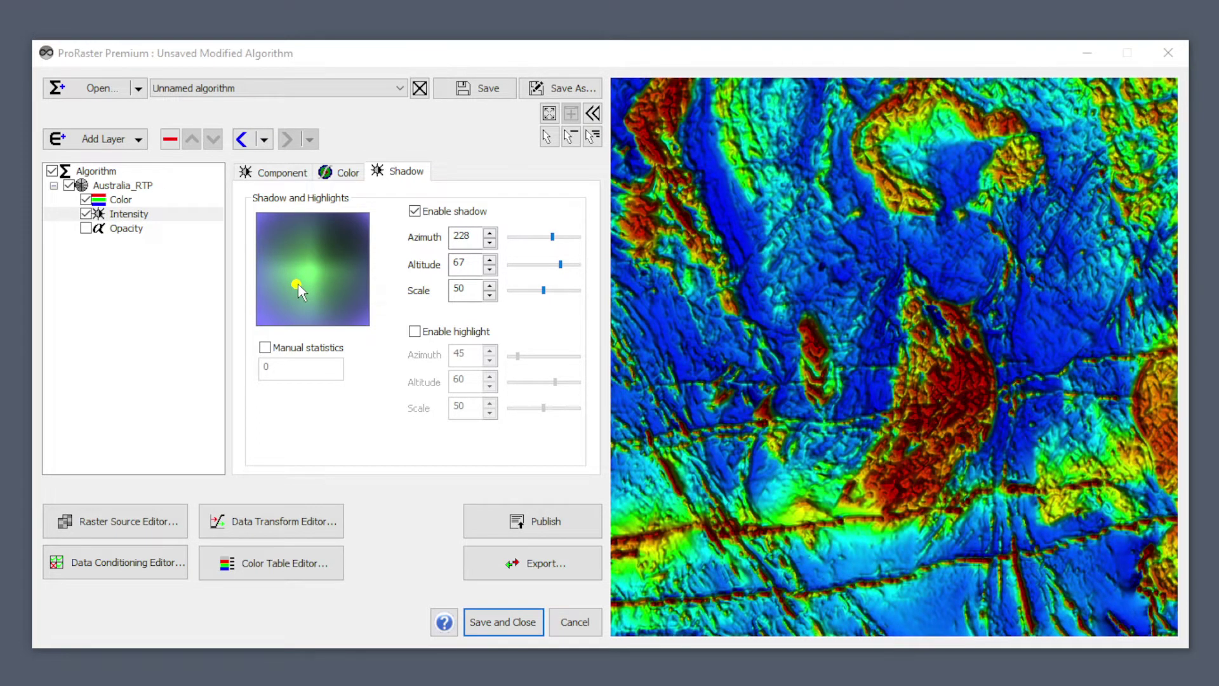
mouse_move(299, 283)
mouse_down()
mouse_move(292, 249)
mouse_move(334, 247)
mouse_move(299, 242)
mouse_move(300, 256)
mouse_up()
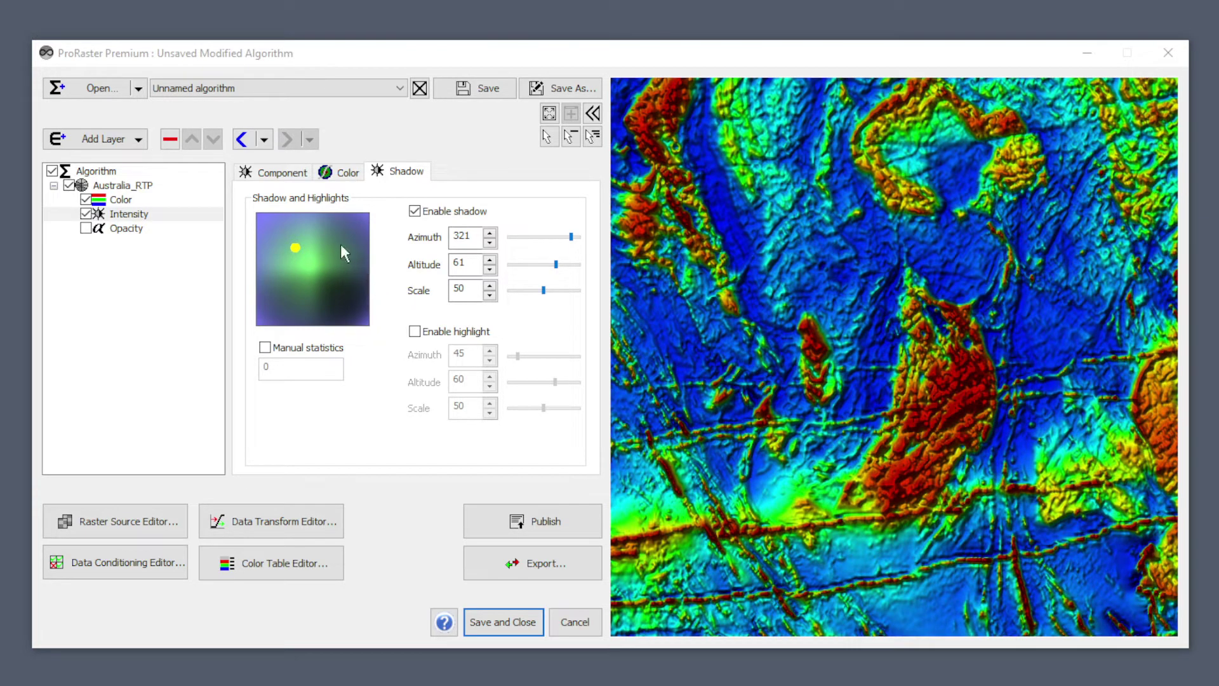
Set the shadow's azimuth to 315 and its altitude to 30
double_click(473, 235)
text(3)
key(Tab)
text(3)
key(Return)
double_click(467, 259)
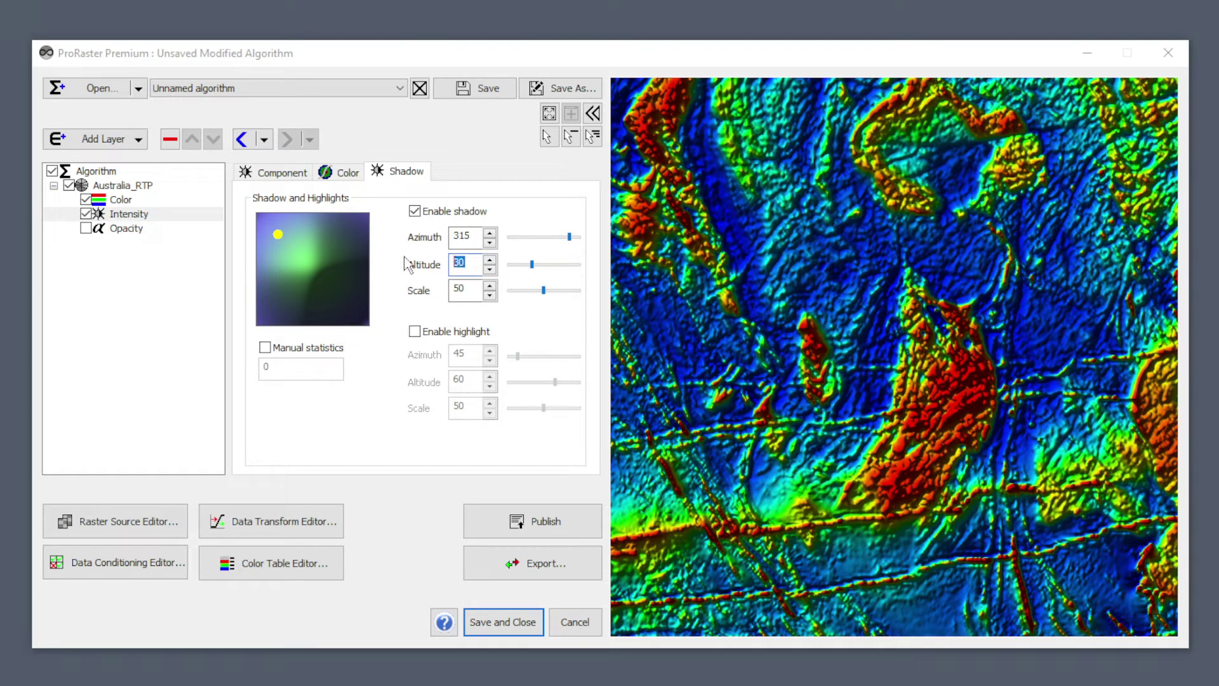
Set the shadow's altitude to 60, try it at 90 for comparison, and return it to 60
text(60)
key(Return)
double_click(460, 263)
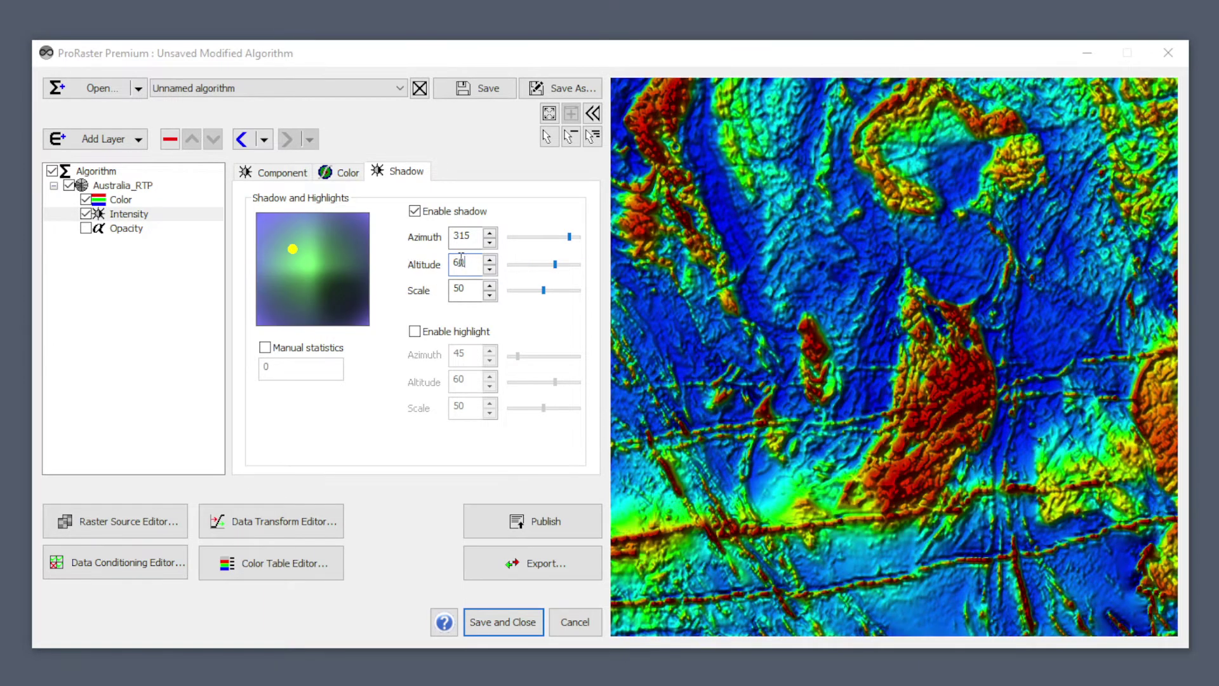
text(90)
key(Return)
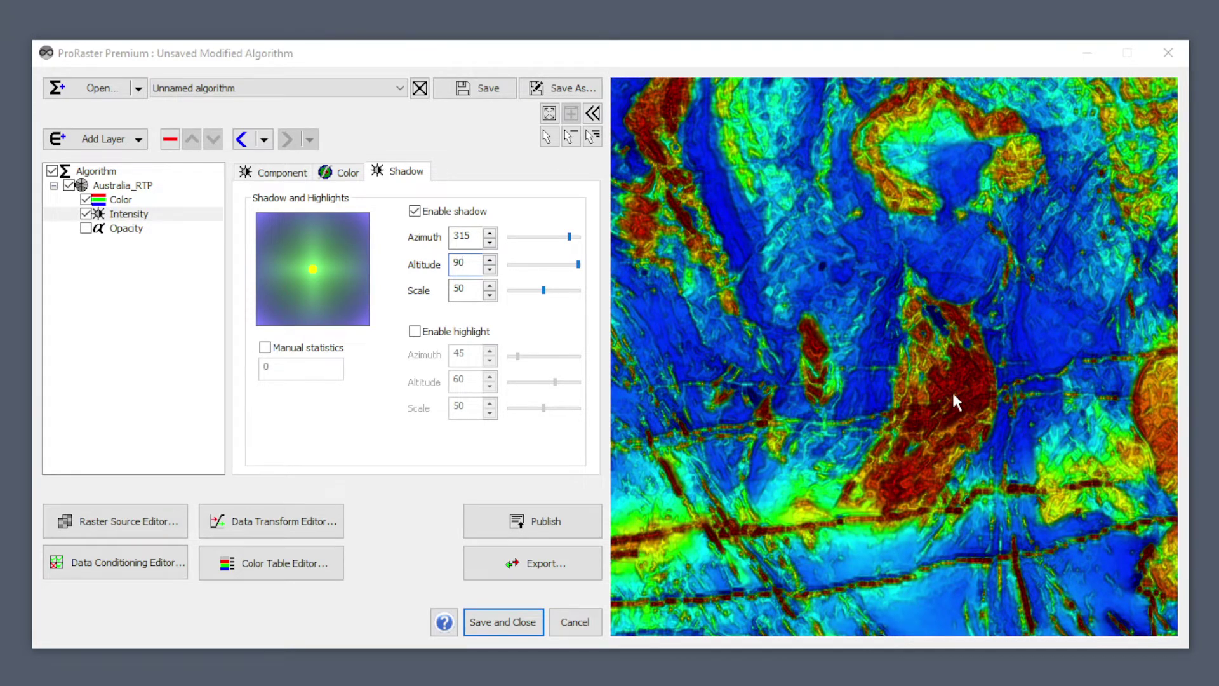
double_click(460, 262)
text(60)
key(Return)
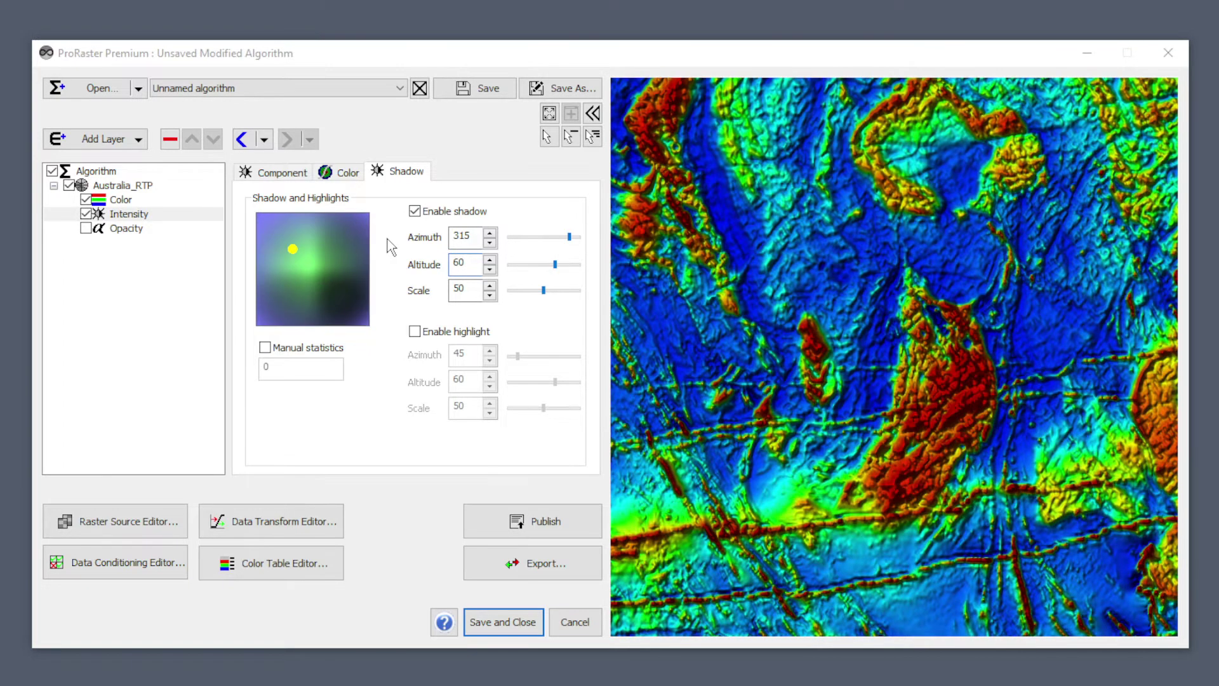
Try shadow scales of 40, 30, 20 and 10 to compare shadow depth, and return the scale to 50
double_click(467, 289)
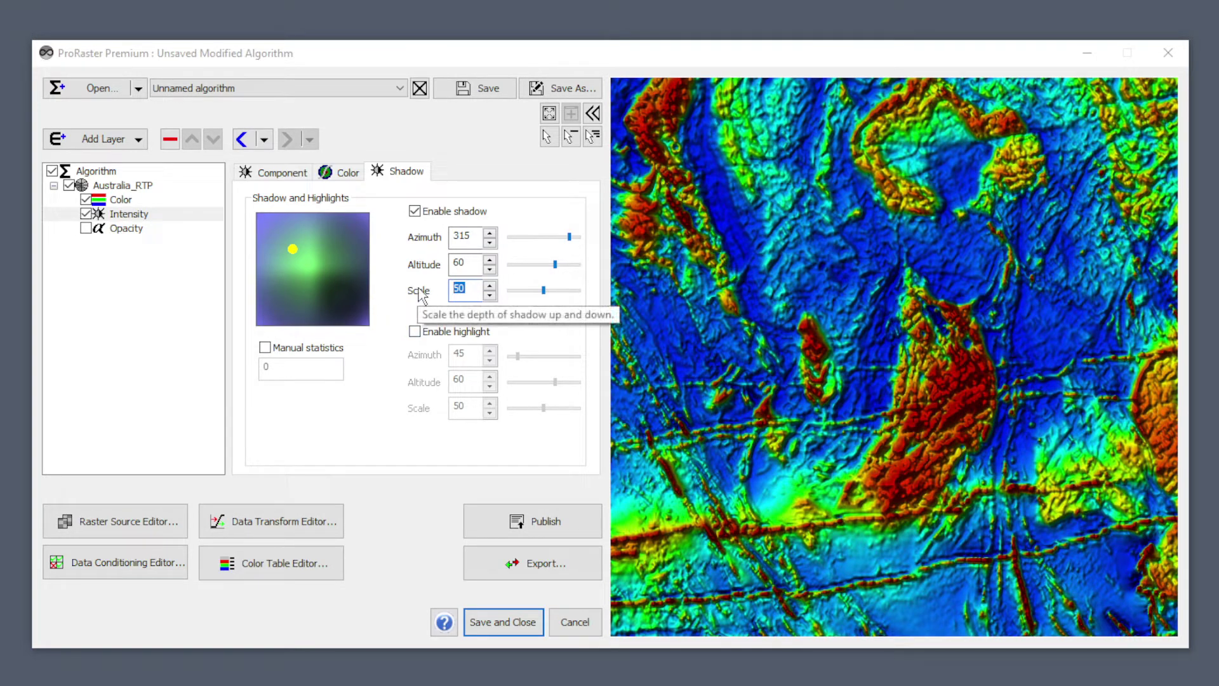
text(40)
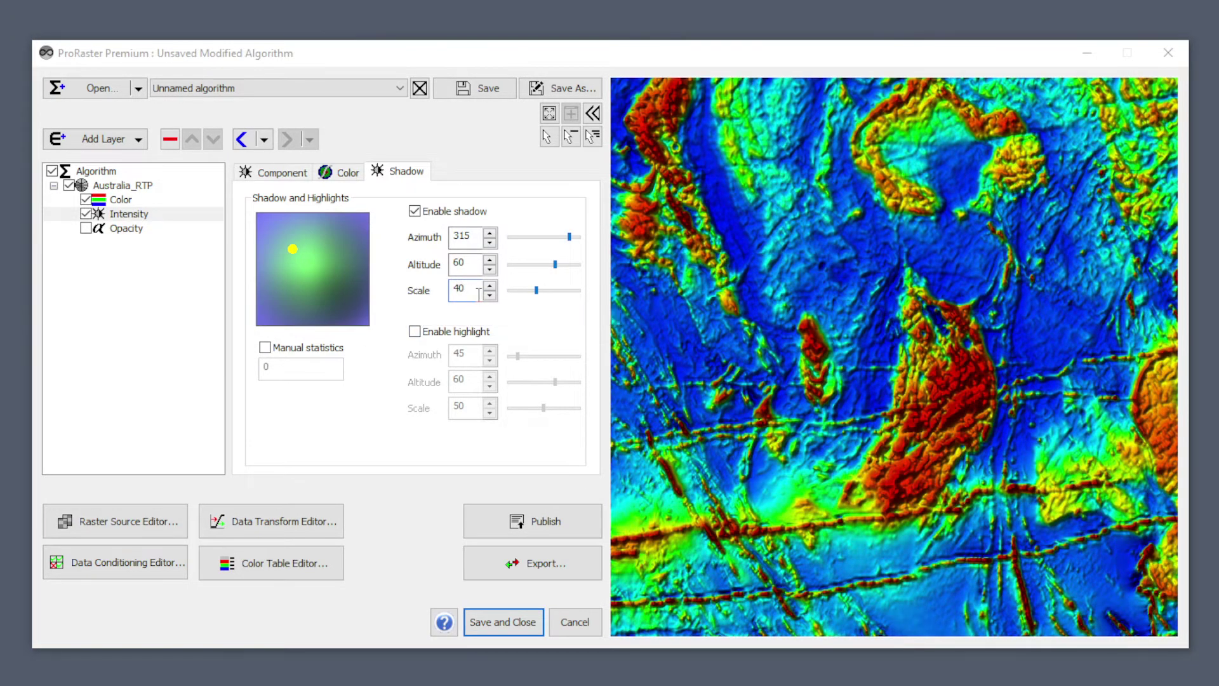
key(Return)
text(30)
key(Return)
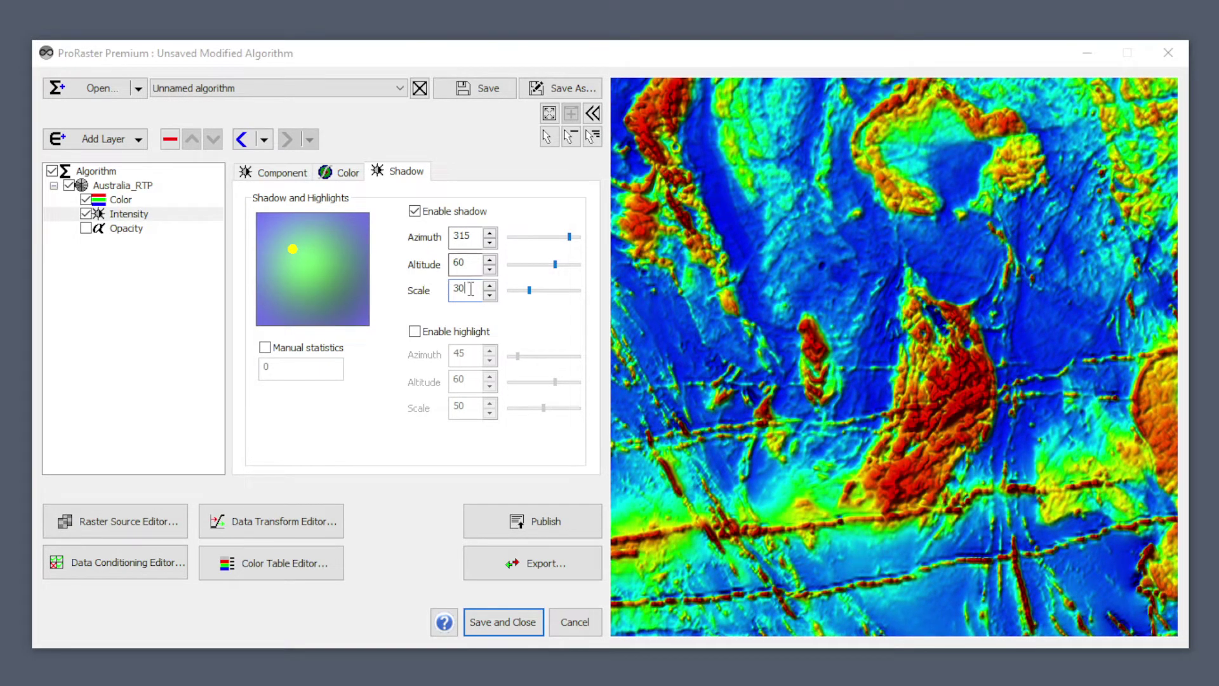
text(20)
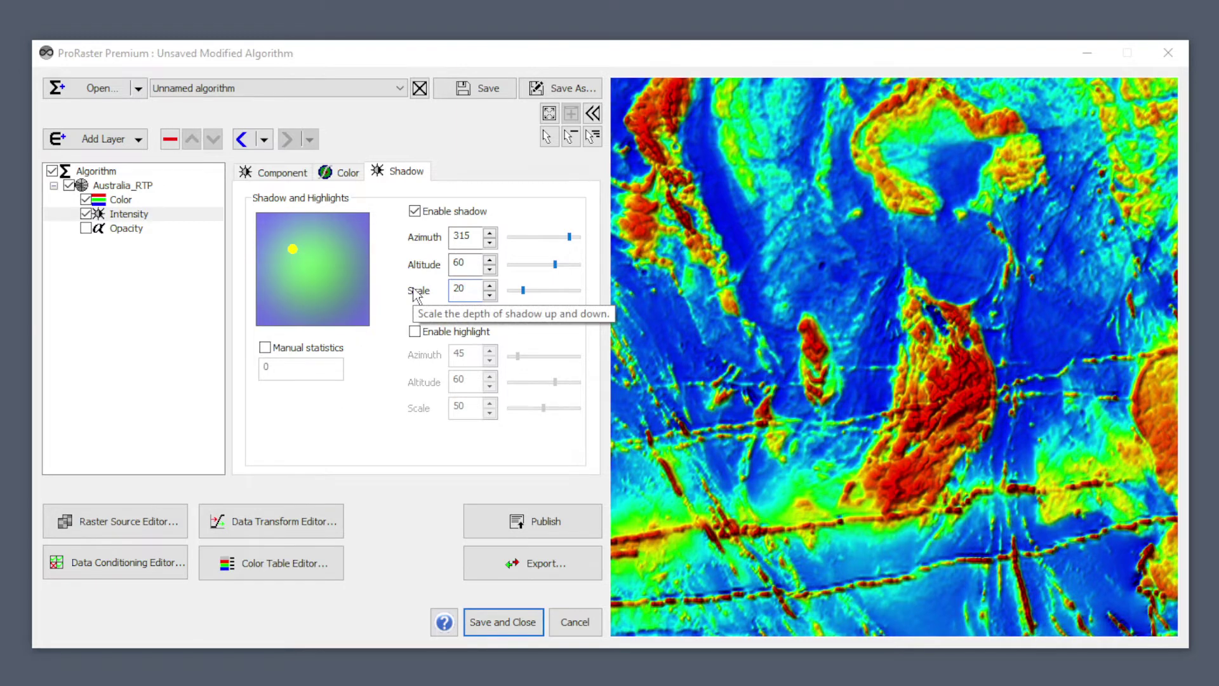
key(Return)
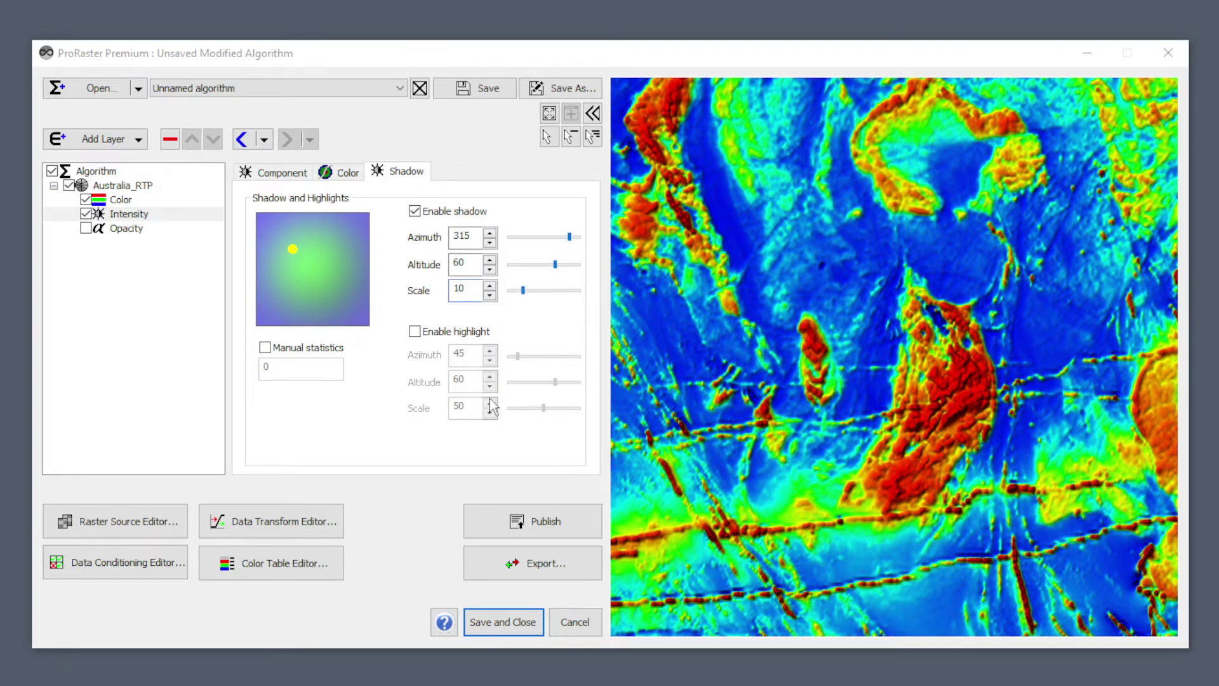
text(10)
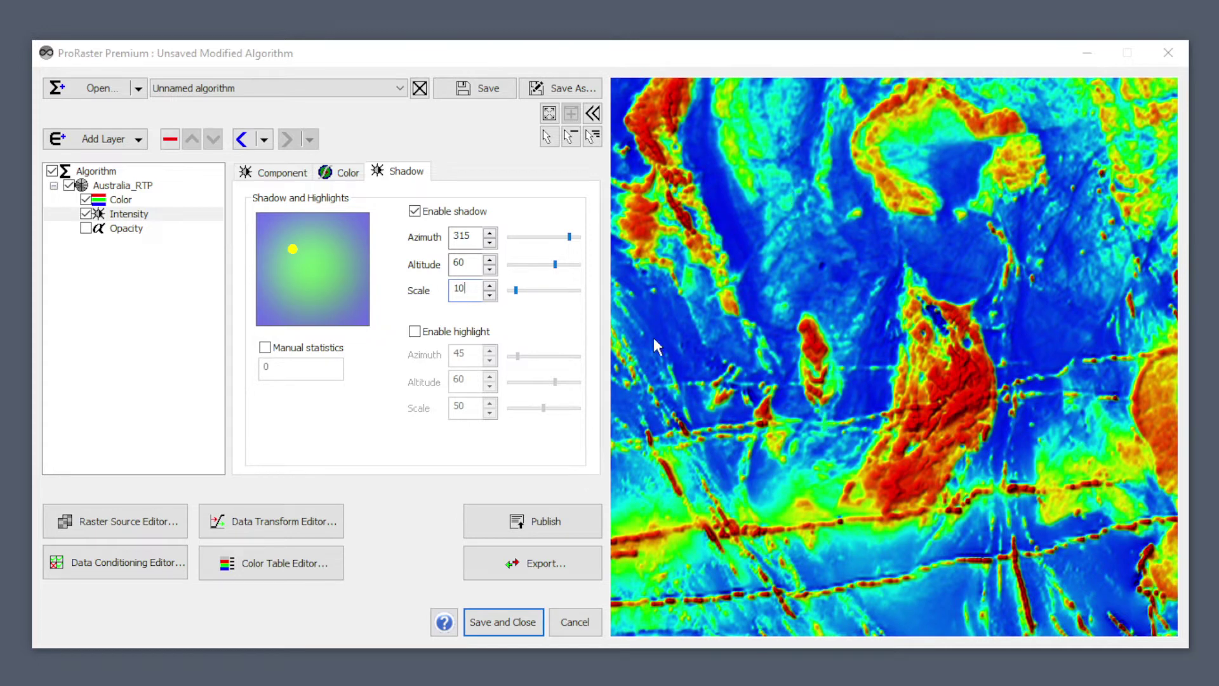
drag(519, 290, 542, 290)
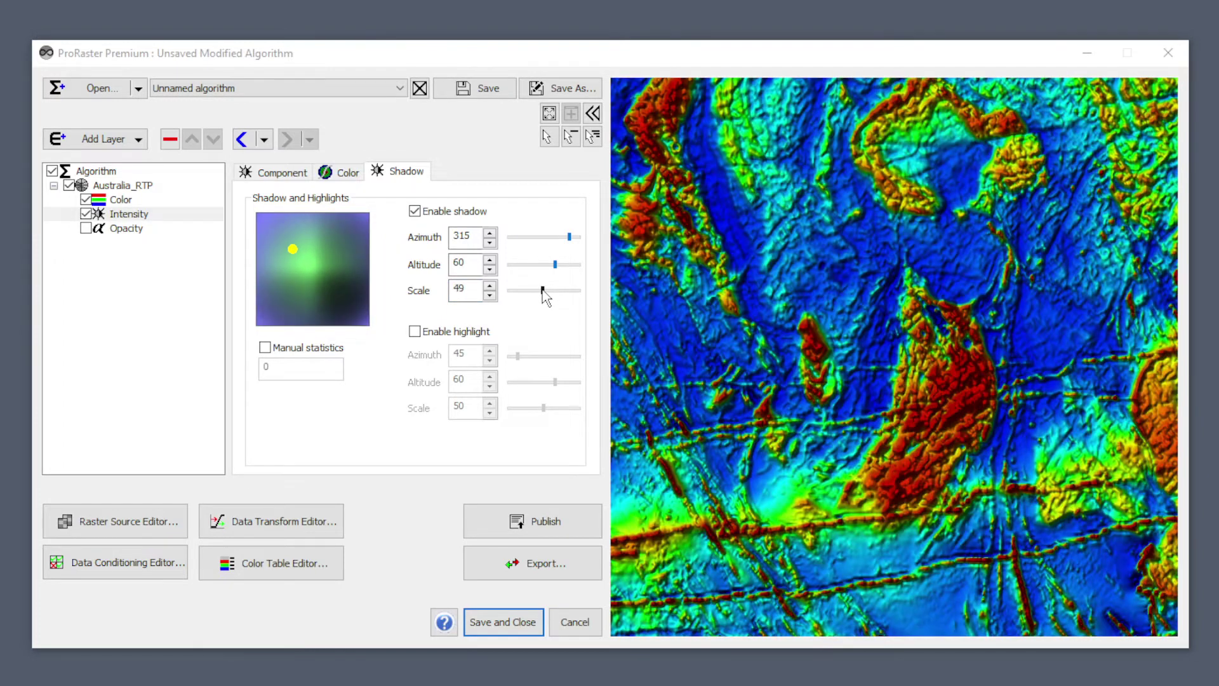
click(491, 285)
Shift the shadow's sun slightly, and restore its azimuth to 315 and its altitude to 60
click(292, 249)
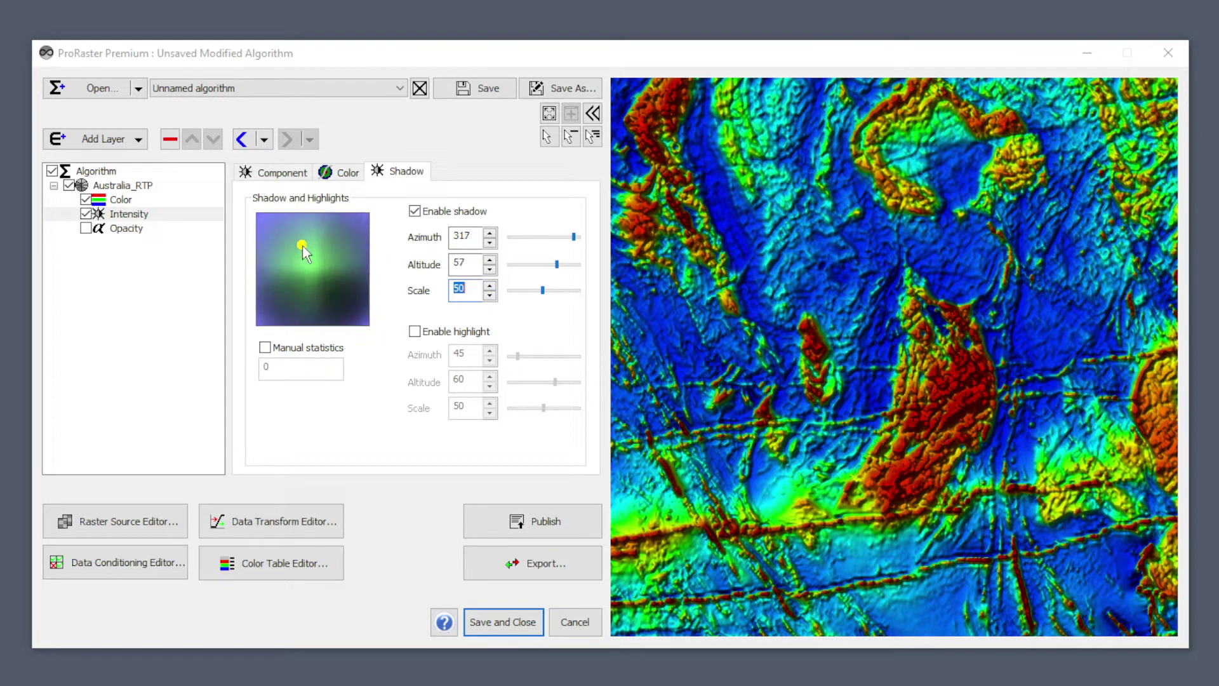
double_click(460, 264)
text(6)
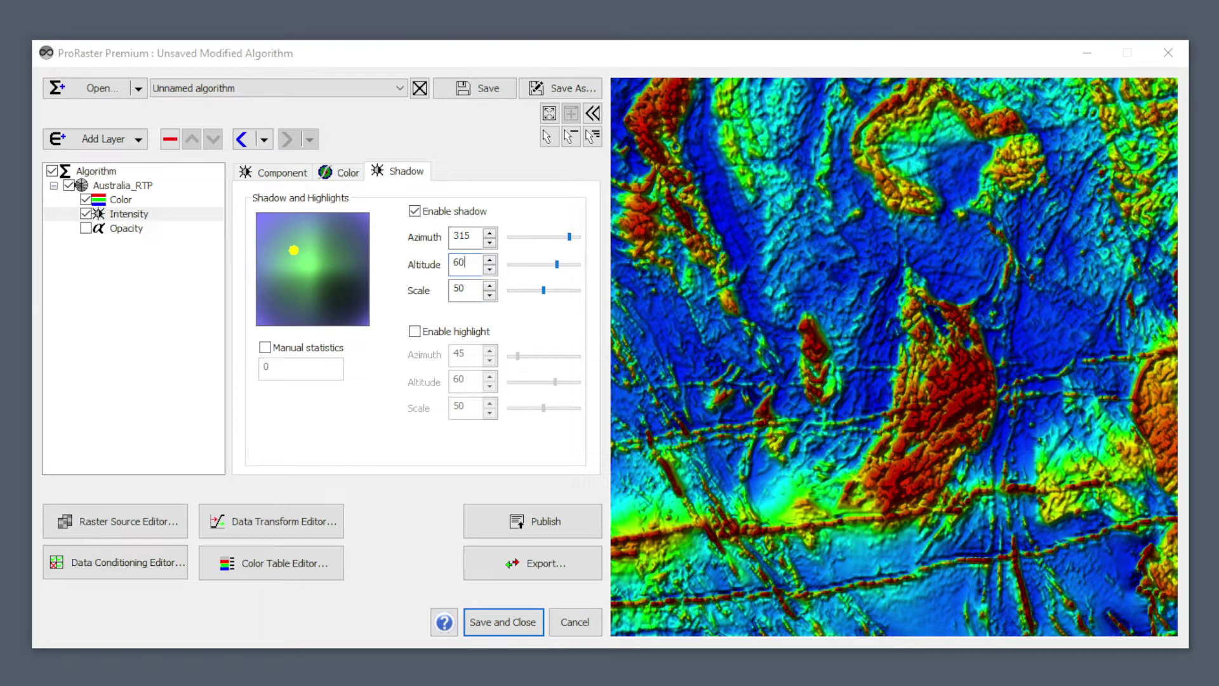
text(0)
Enable the highlight and move its sun onto the shadow's sun, at azimuth 316 and altitude 60
click(415, 332)
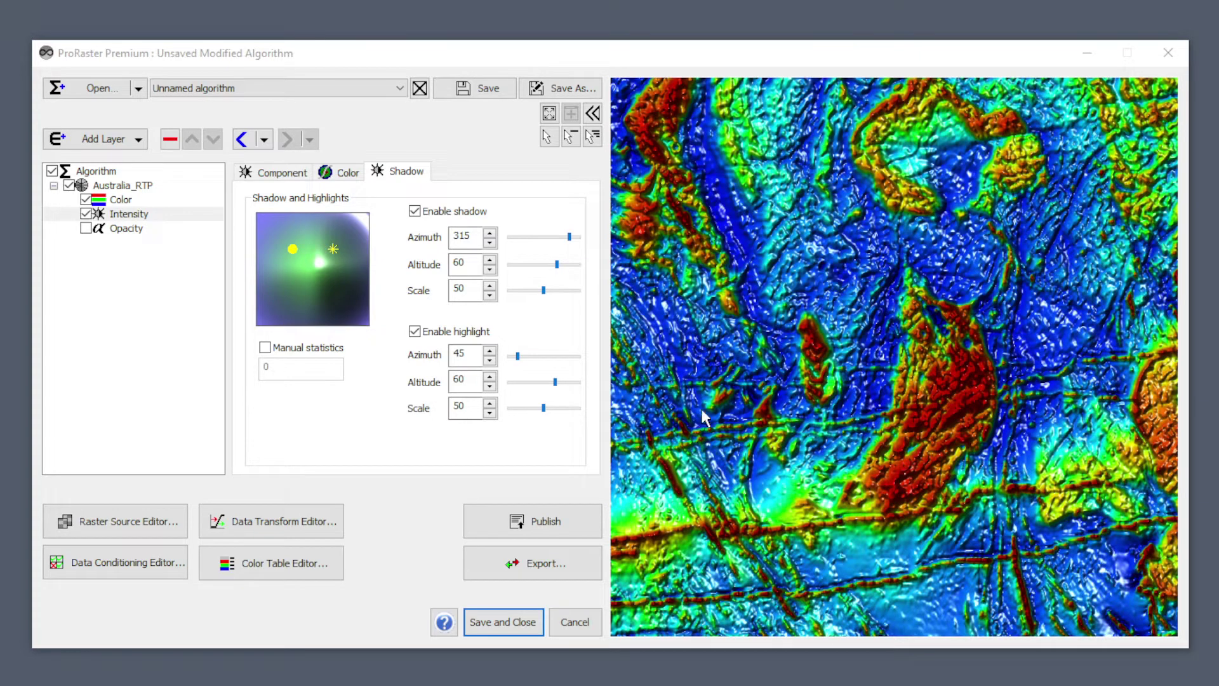
scroll(826, 238, up, 5)
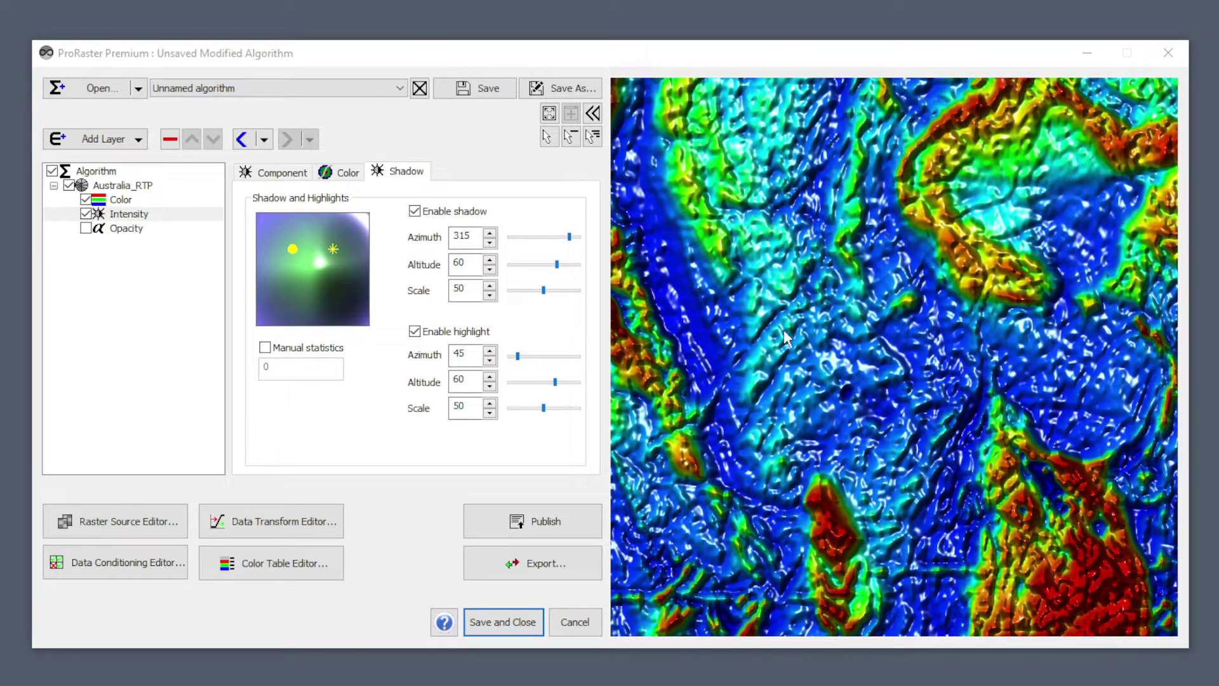
drag(749, 355, 752, 417)
scroll(793, 416, down, 2)
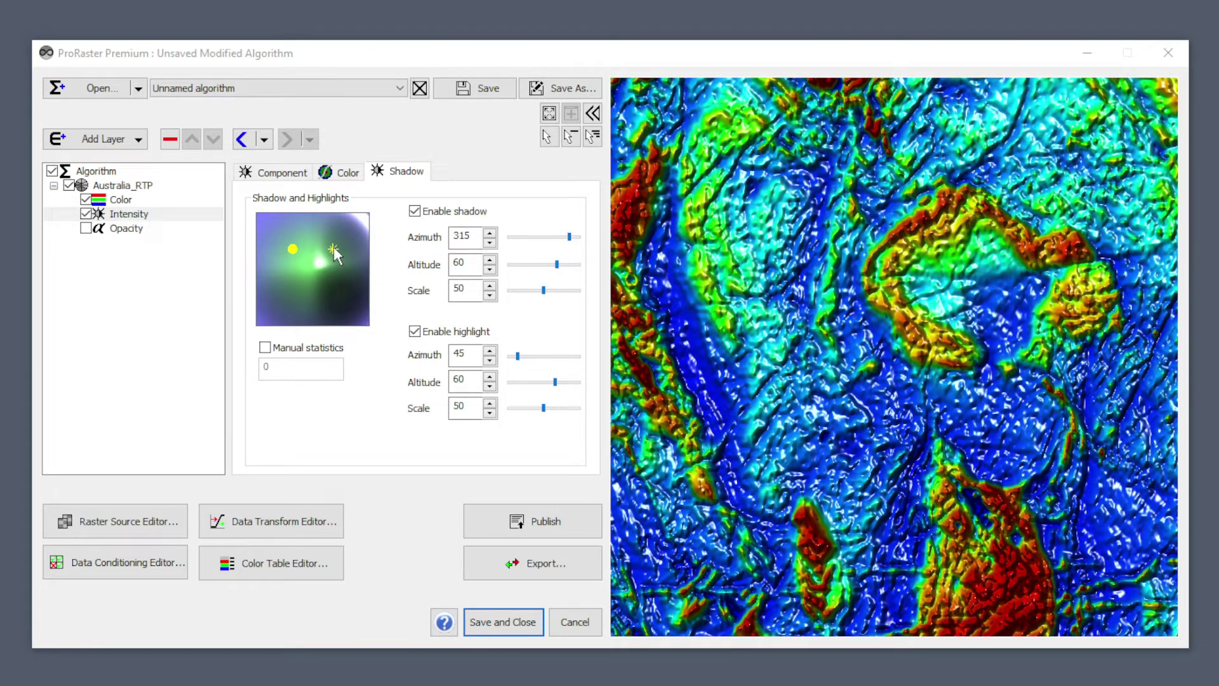
drag(335, 249, 297, 244)
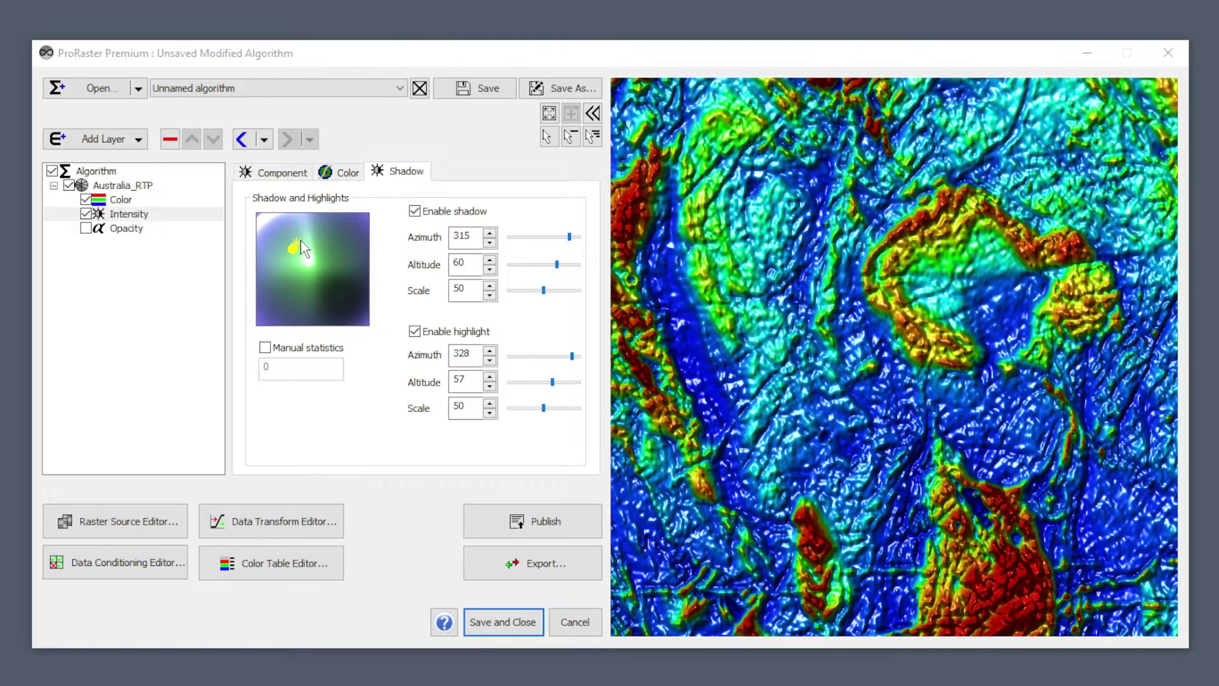
mouse_move(301, 242)
mouse_down()
mouse_move(330, 249)
mouse_move(330, 273)
mouse_move(283, 273)
mouse_move(281, 257)
mouse_move(294, 254)
mouse_up()
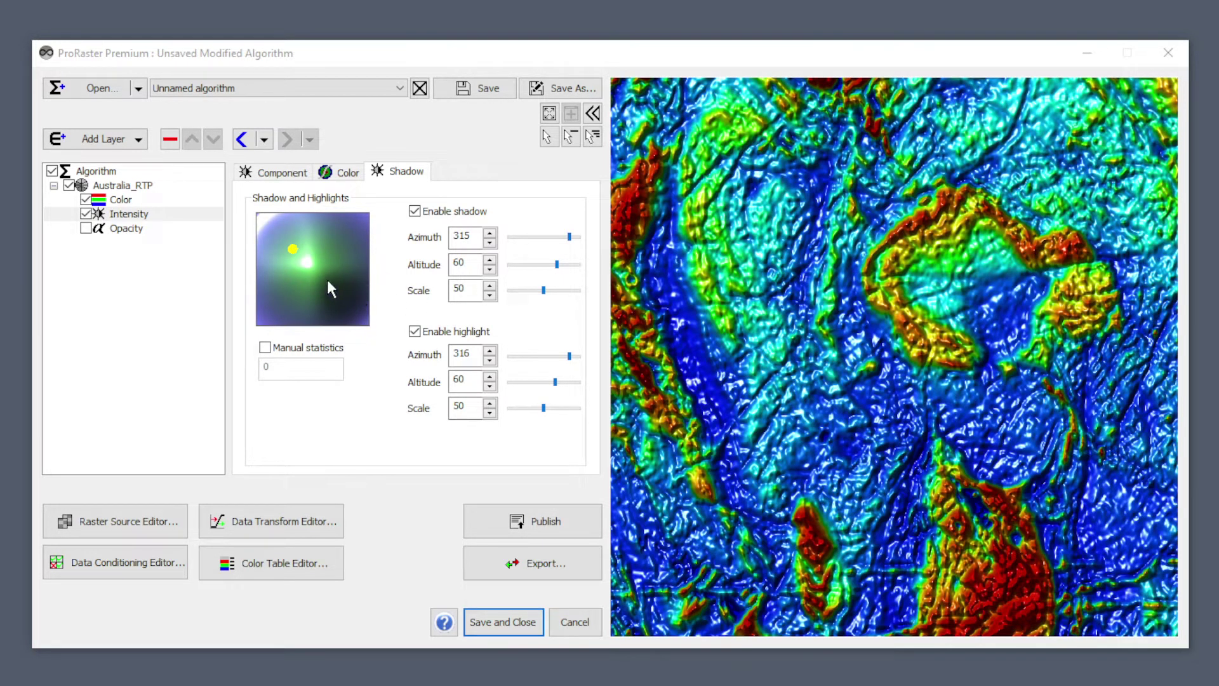
Try highlight scales of 10, 70 and 80 to compare sharpness, and set the scale to 40
double_click(465, 405)
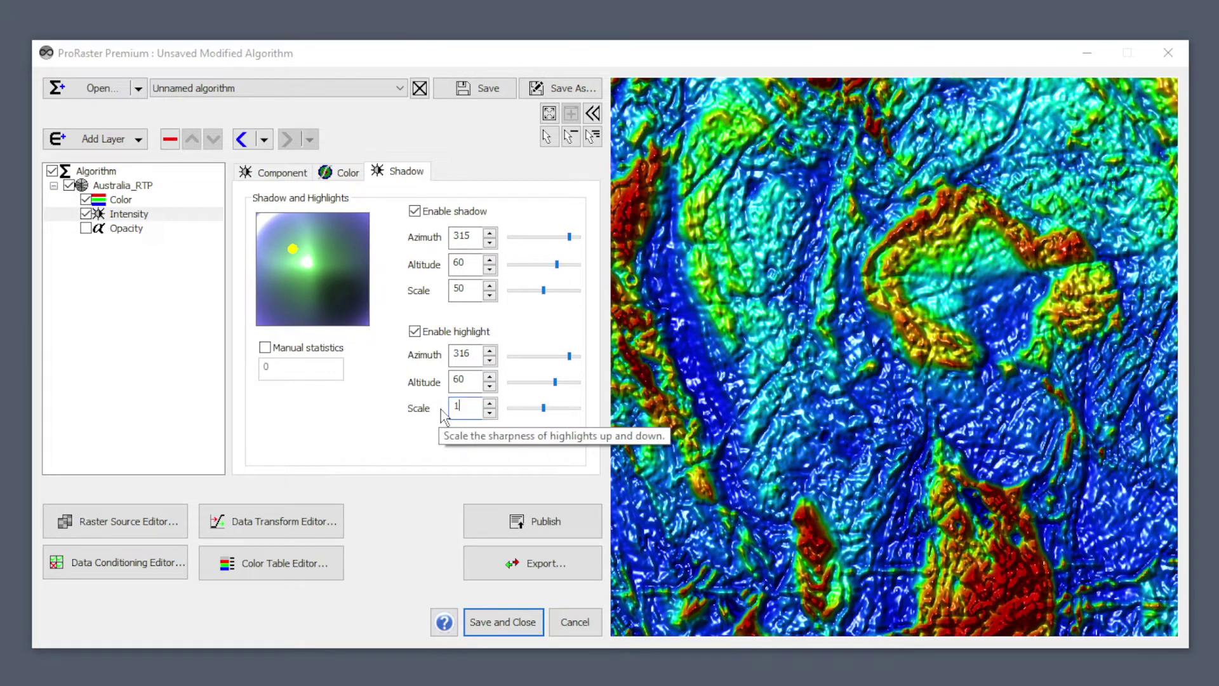
text(10)
key(Return)
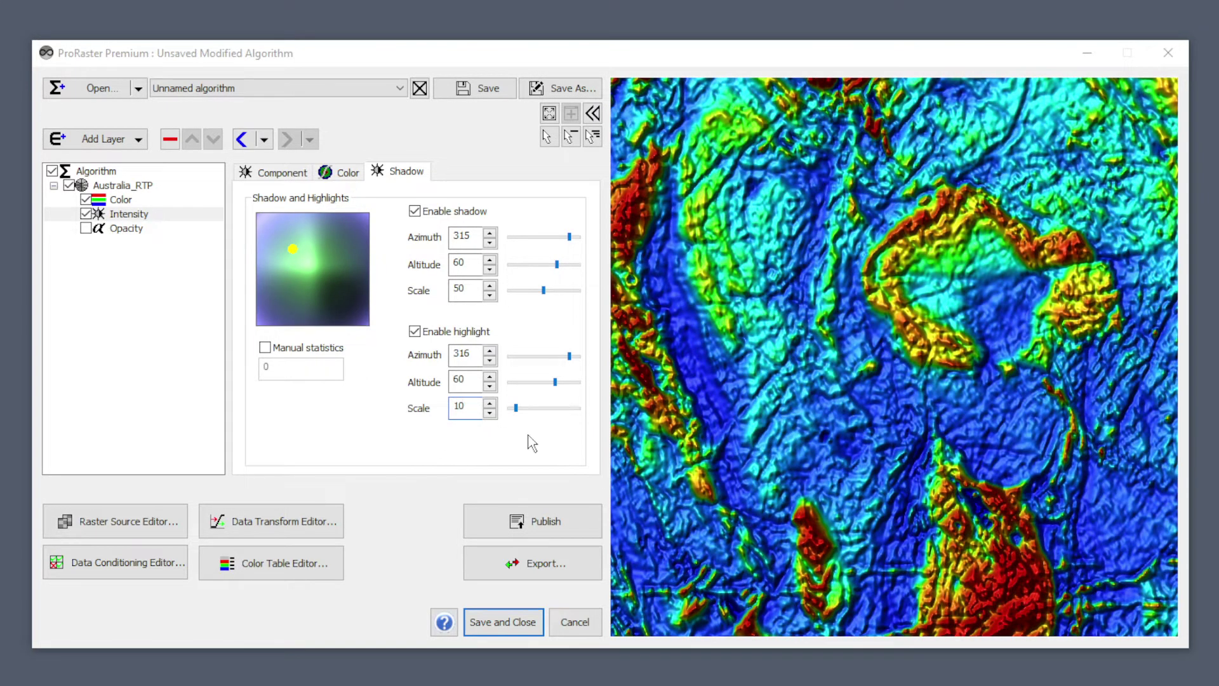
drag(468, 410, 399, 391)
text(70)
key(Return)
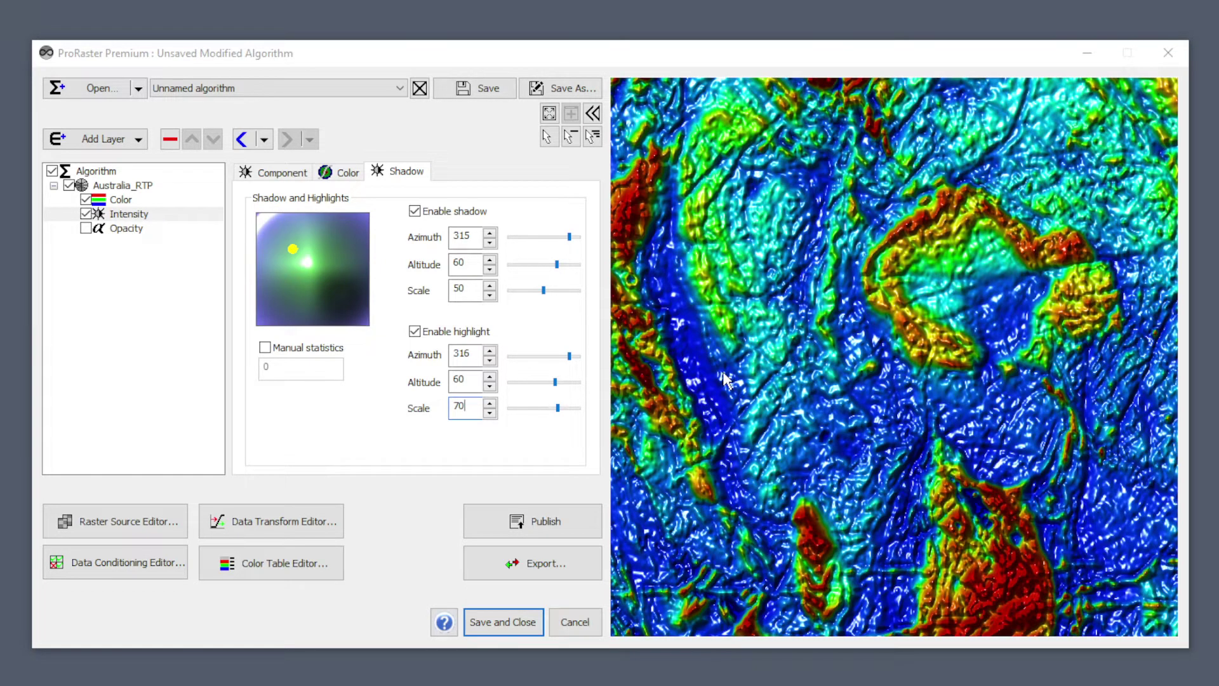
drag(473, 408, 359, 407)
text(80)
key(Return)
text(40)
key(Return)
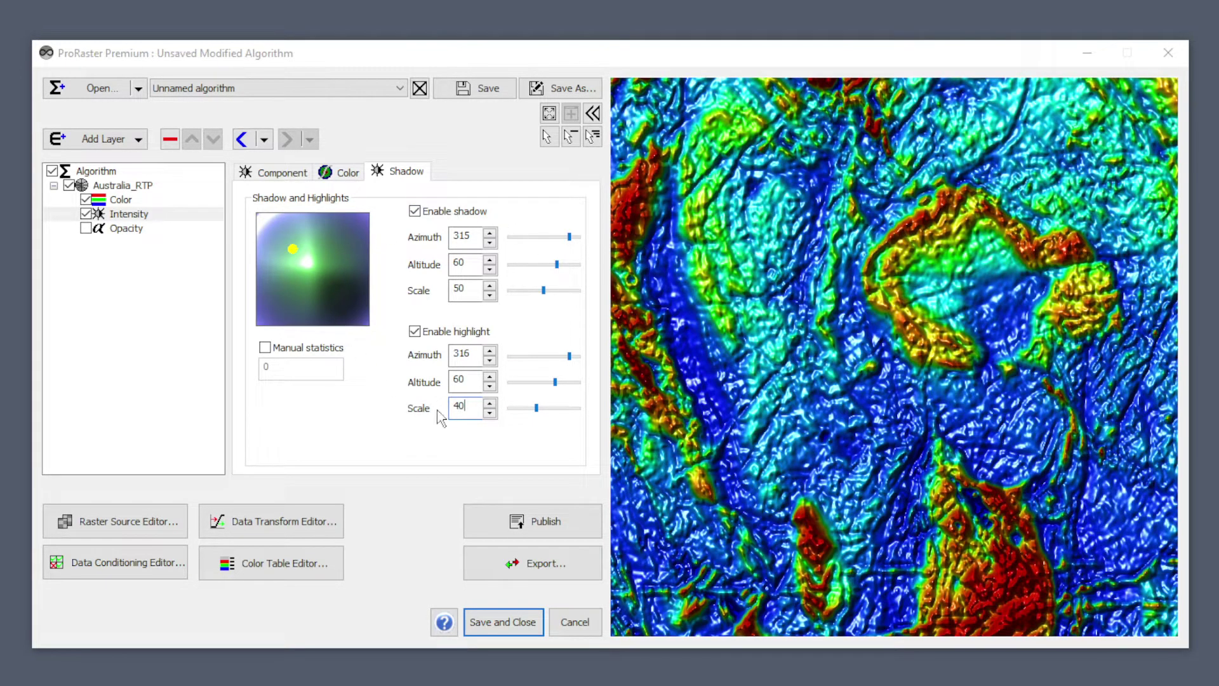
Try the Australia_RTP layer's color-intensity balance at values from about 8 to about 97, and set it to 68
click(115, 190)
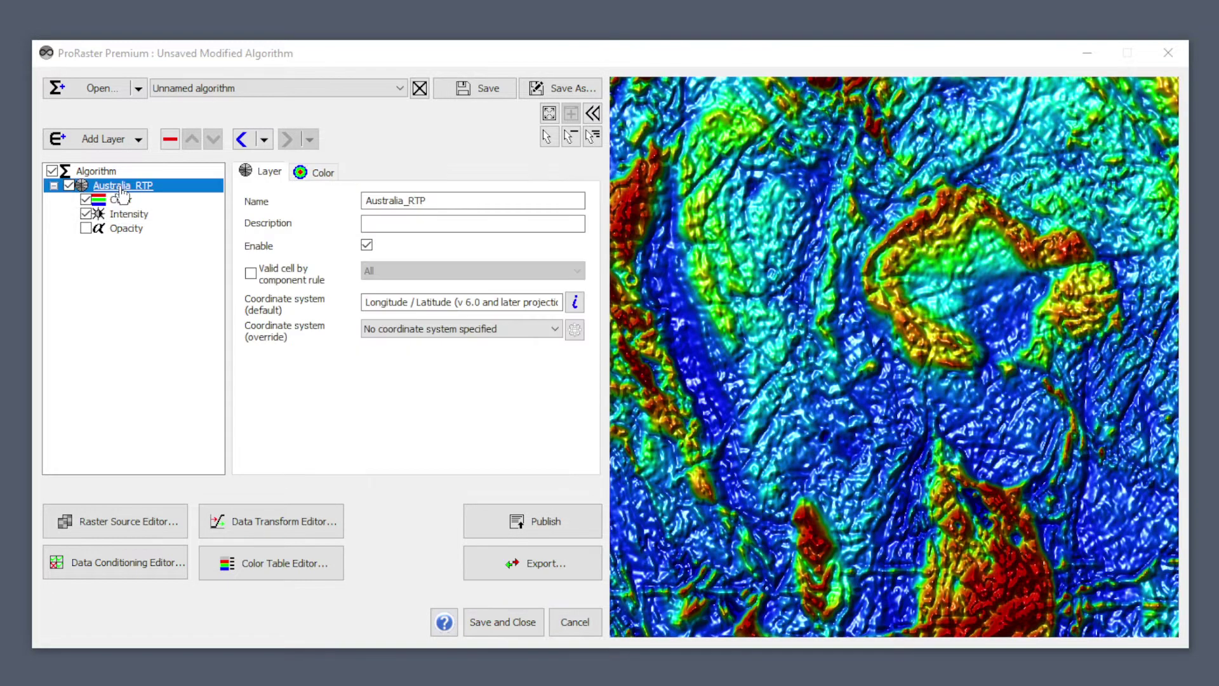
click(325, 177)
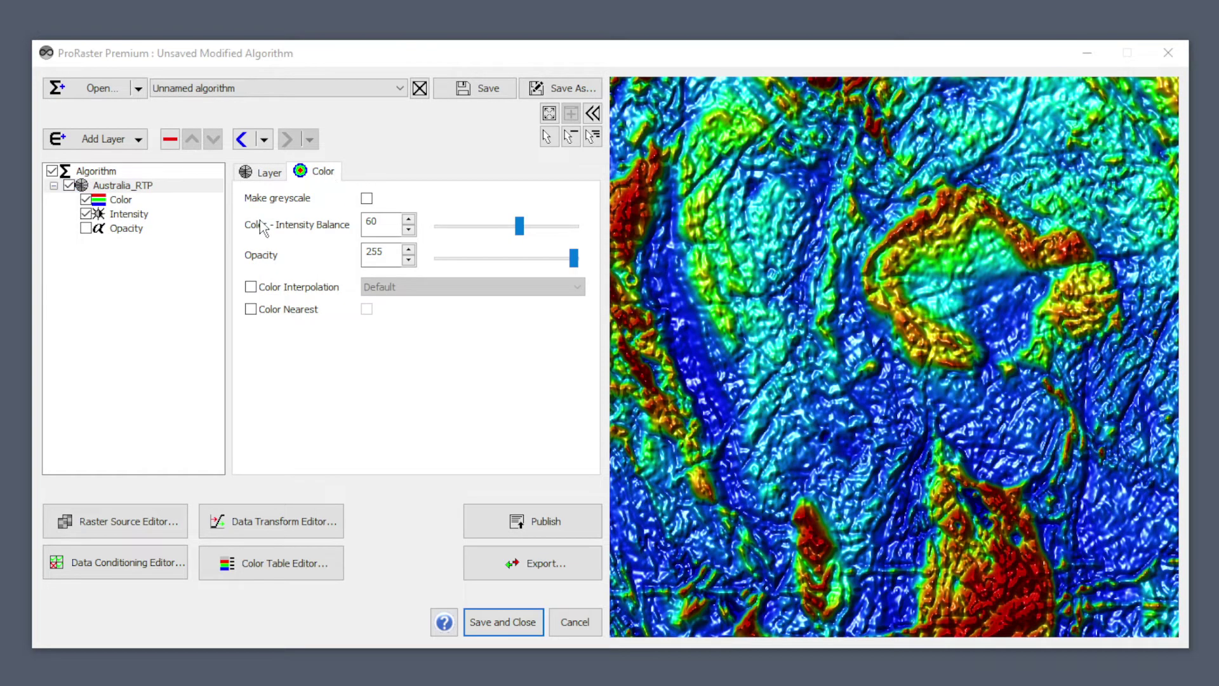
mouse_move(261, 233)
drag(518, 223, 451, 225)
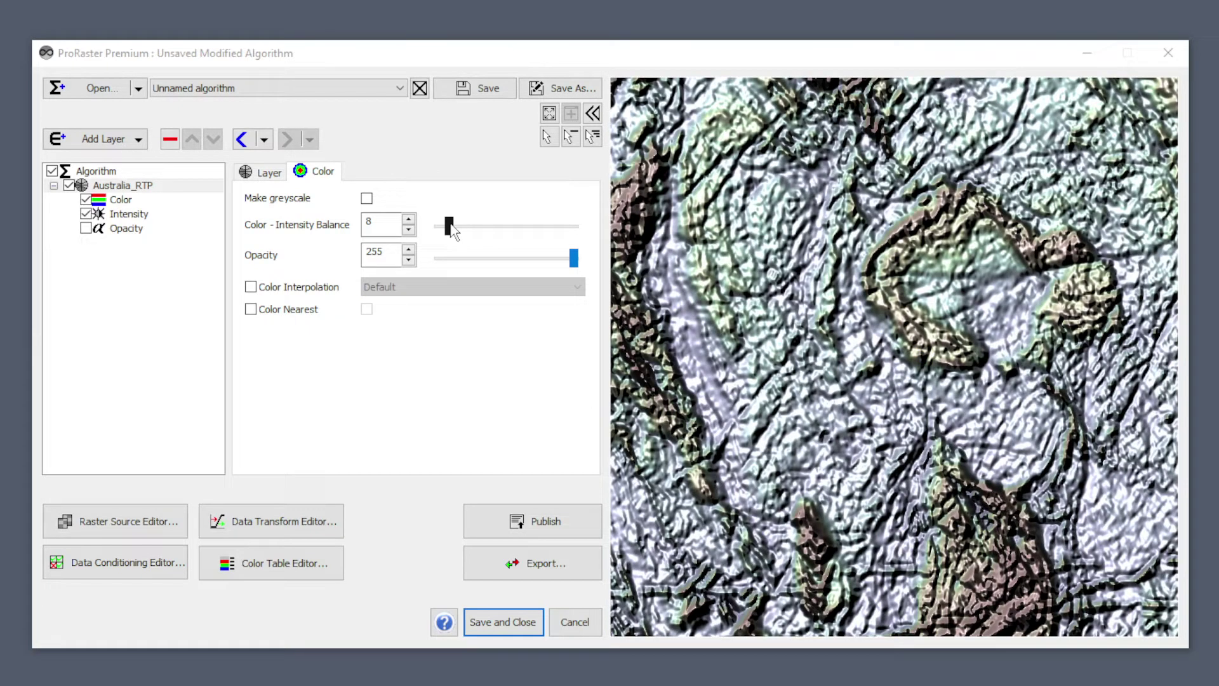
drag(453, 230, 551, 228)
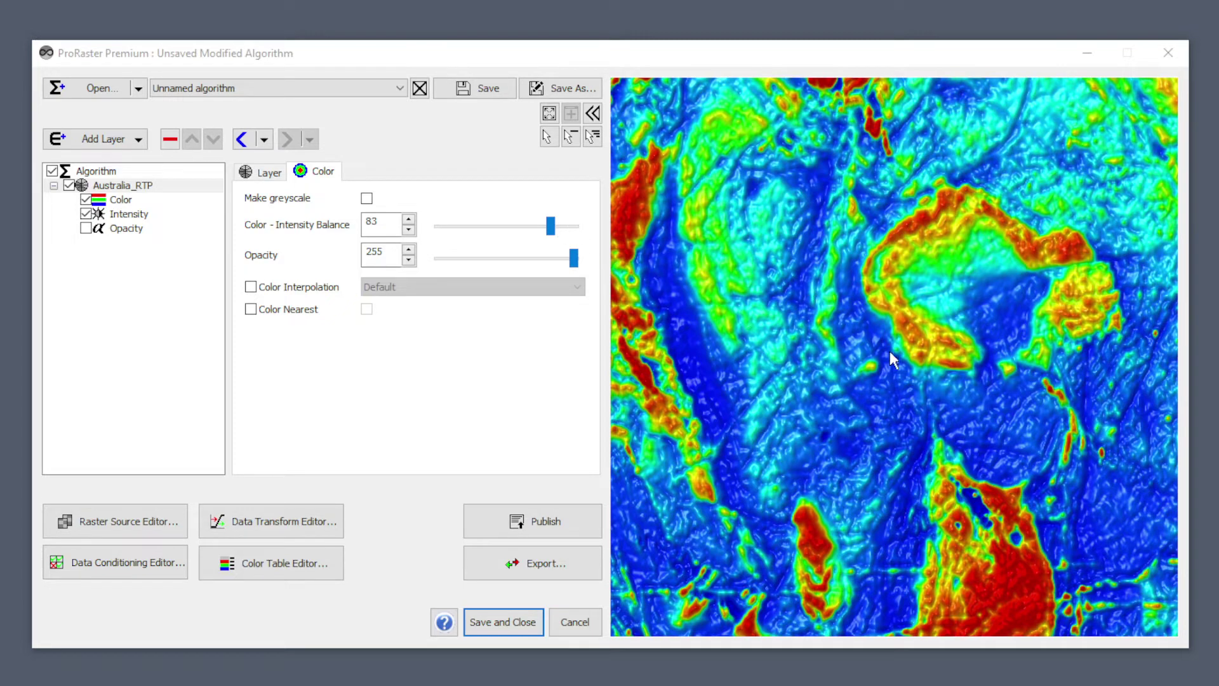
scroll(885, 352, up, 2)
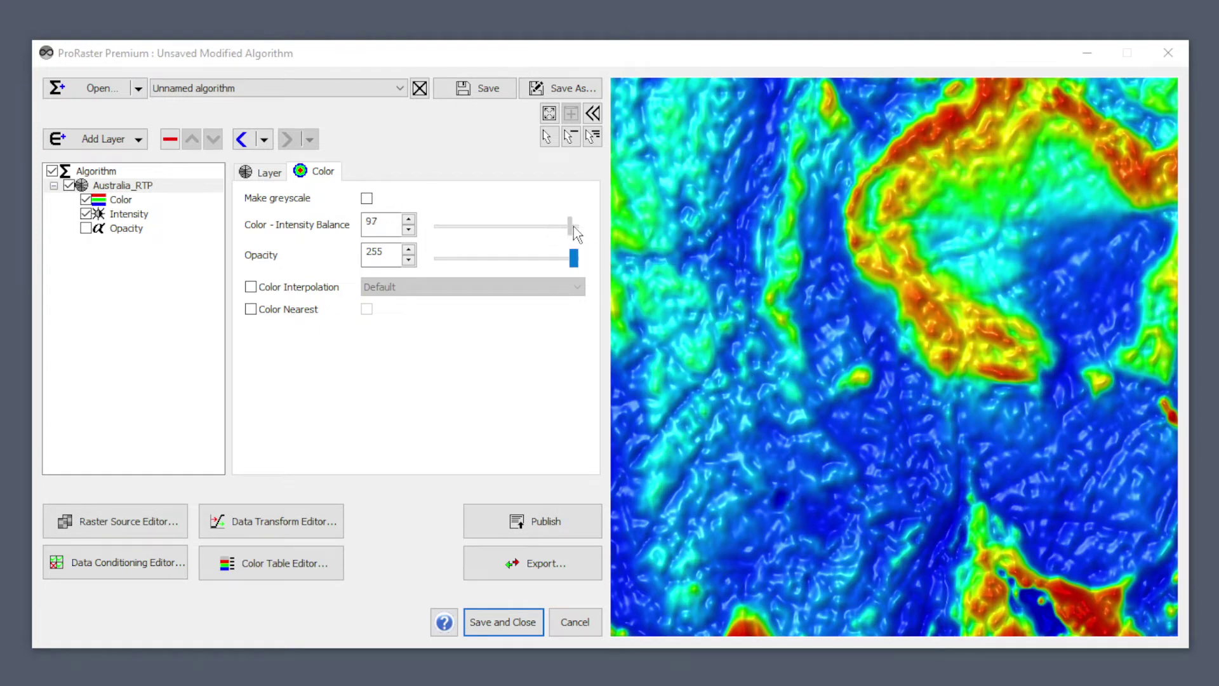
drag(574, 226, 548, 228)
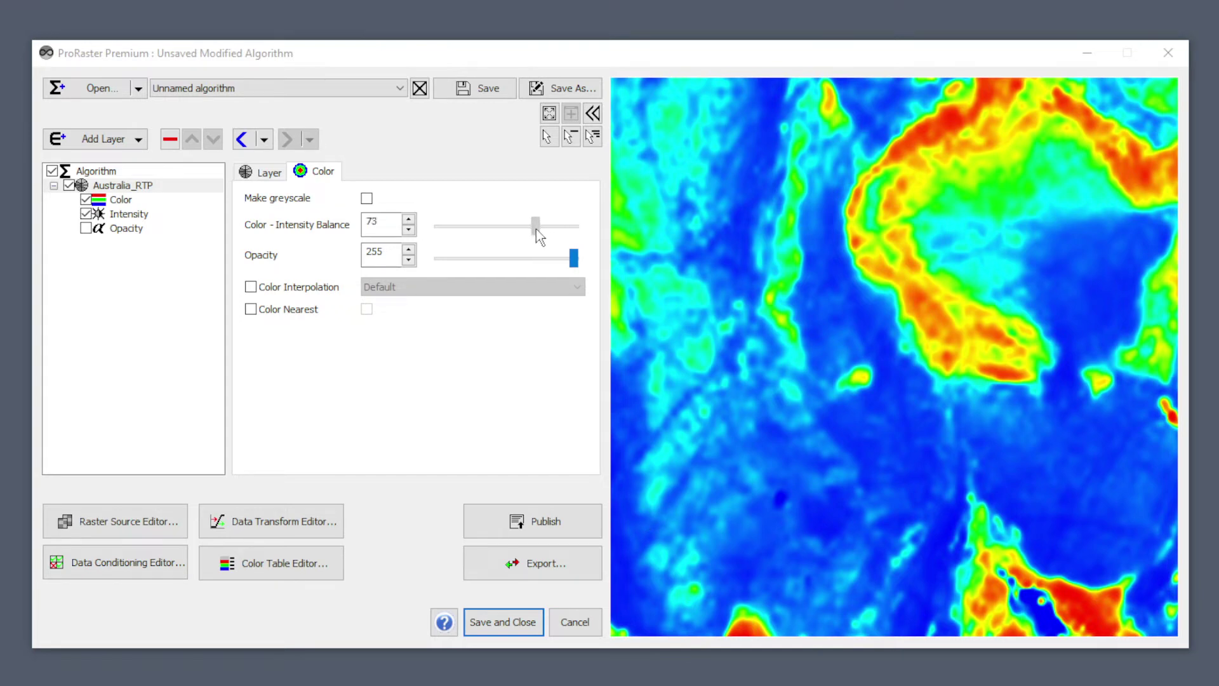
drag(531, 230, 531, 231)
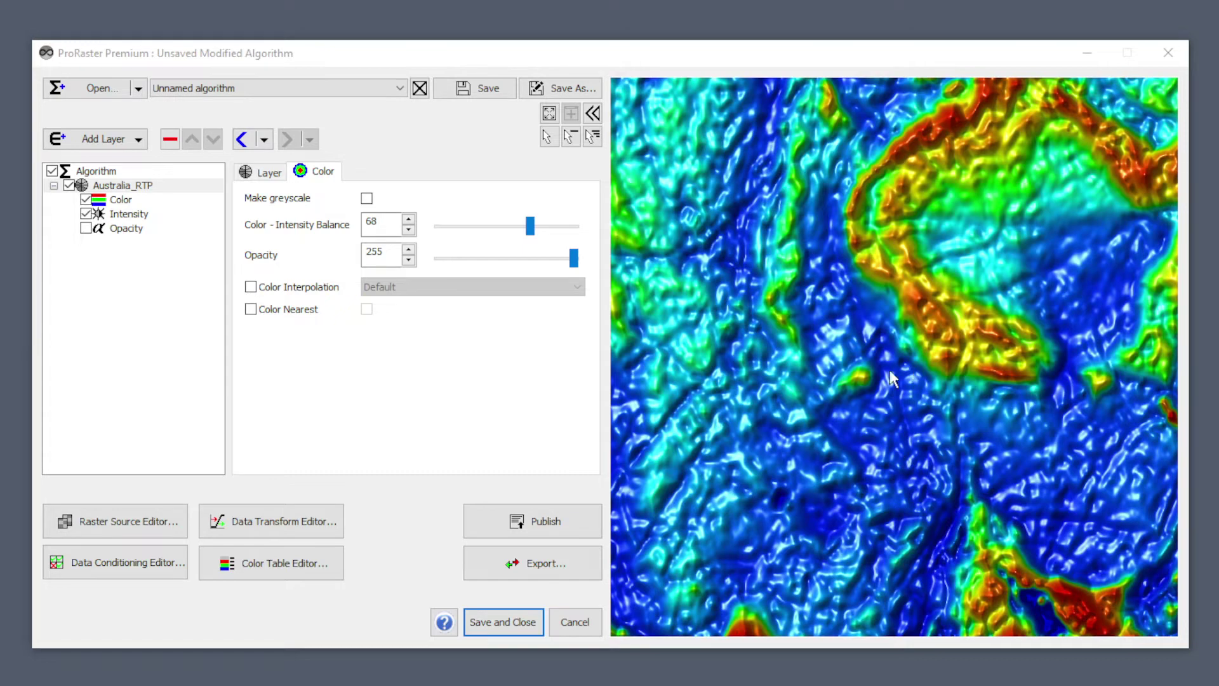
scroll(897, 417, down, 5)
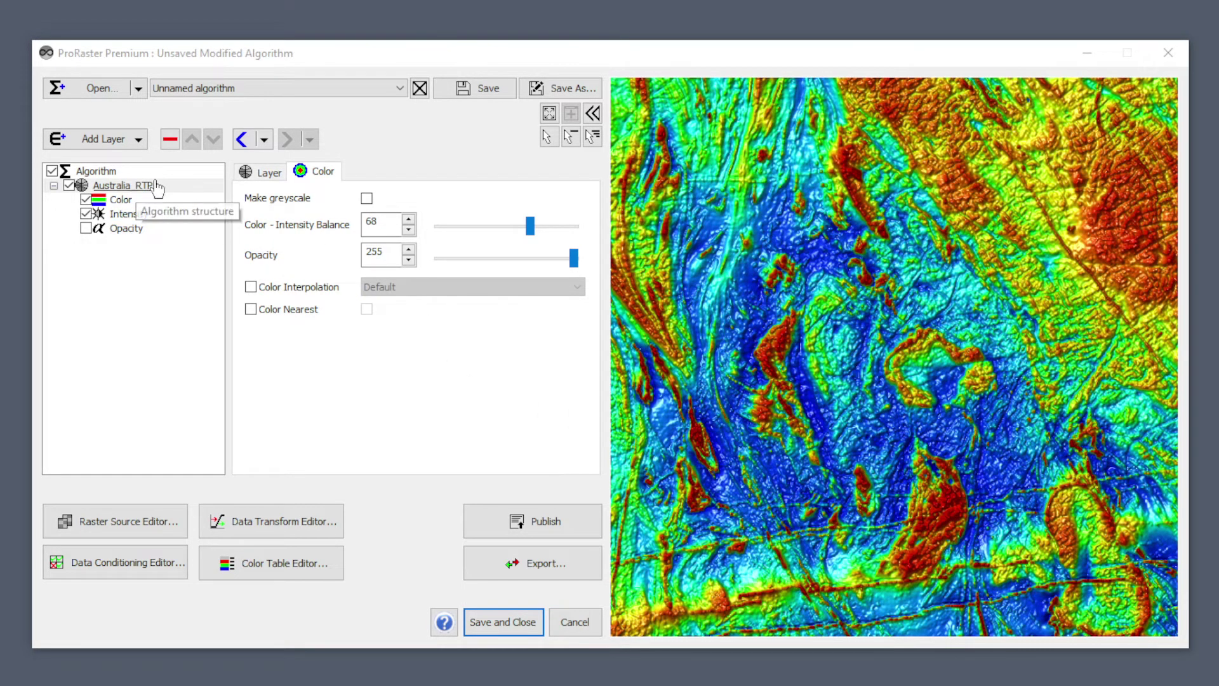
Disable the Intensity component's highlight and examine the shadow-only rendering of the raster up close
click(127, 214)
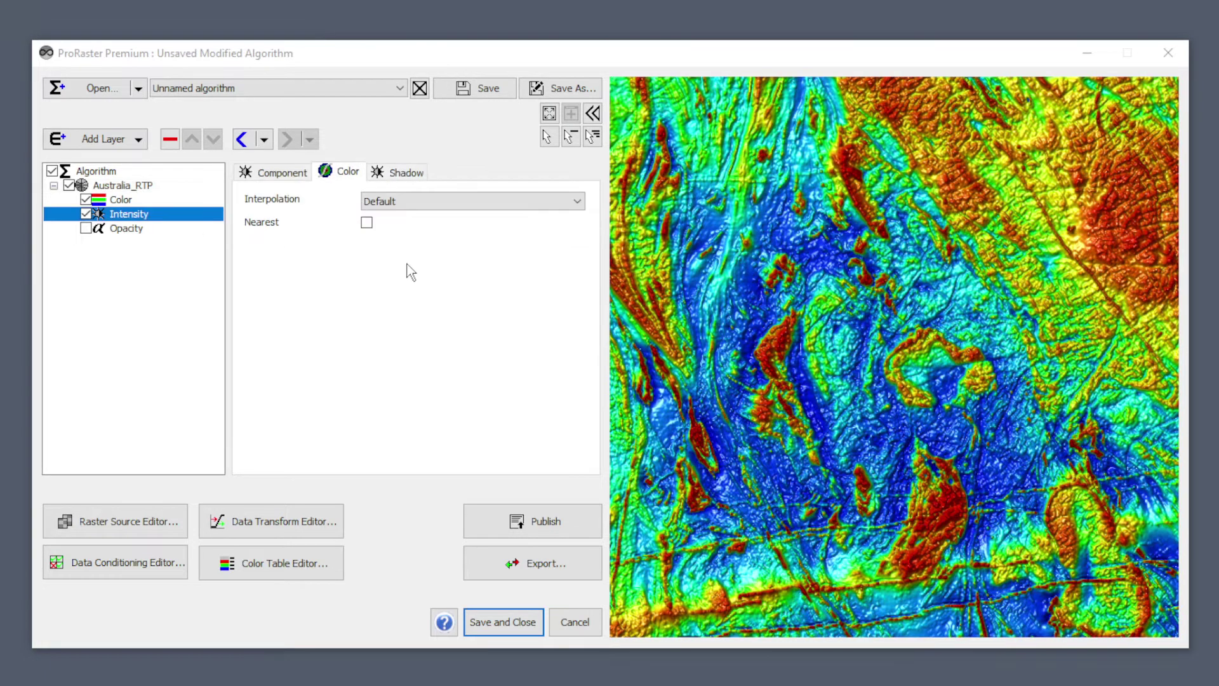
click(404, 172)
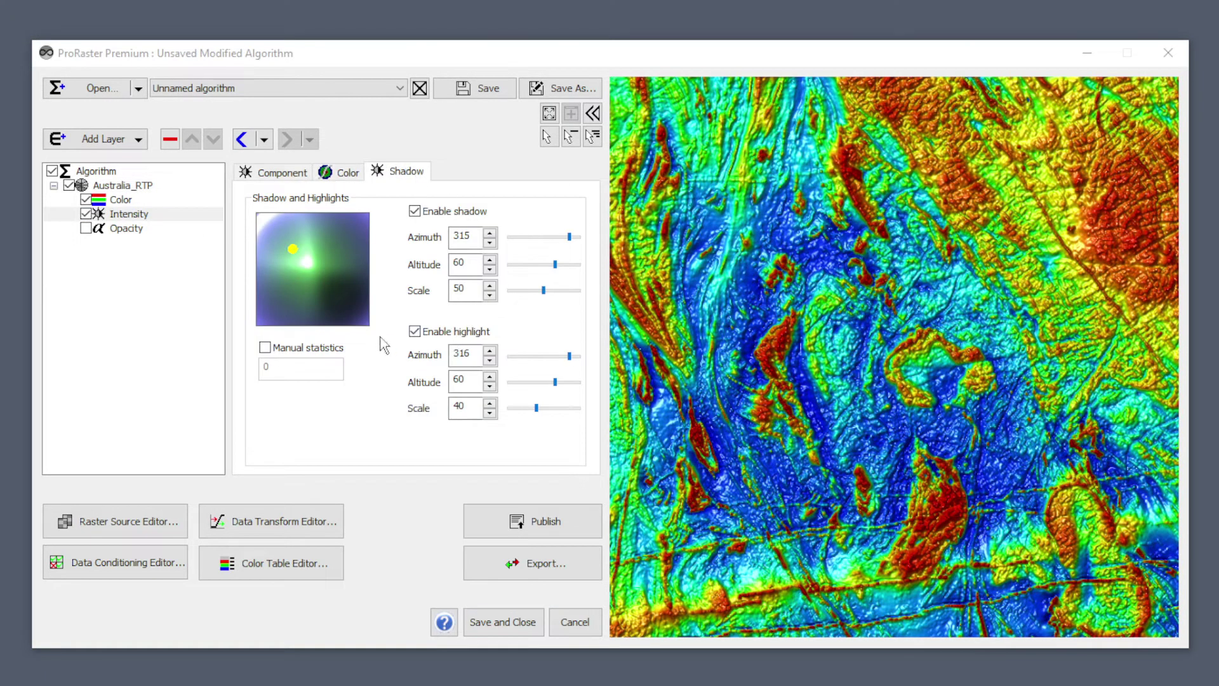
click(415, 331)
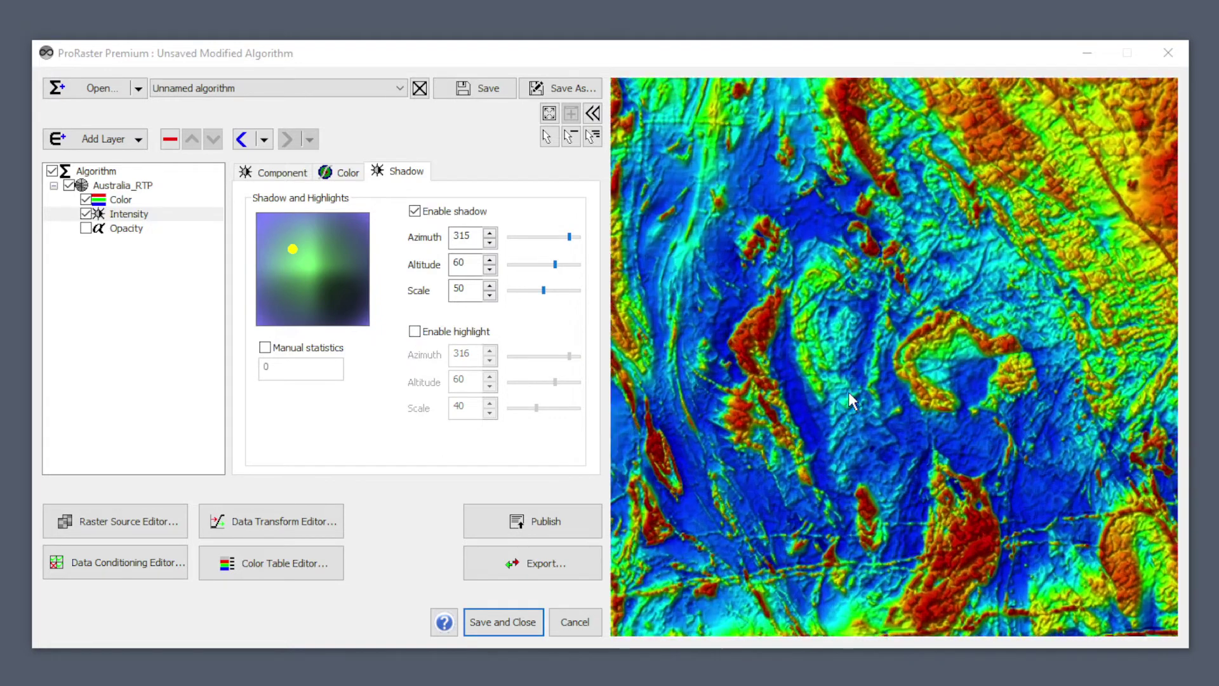
scroll(849, 391, up, 5)
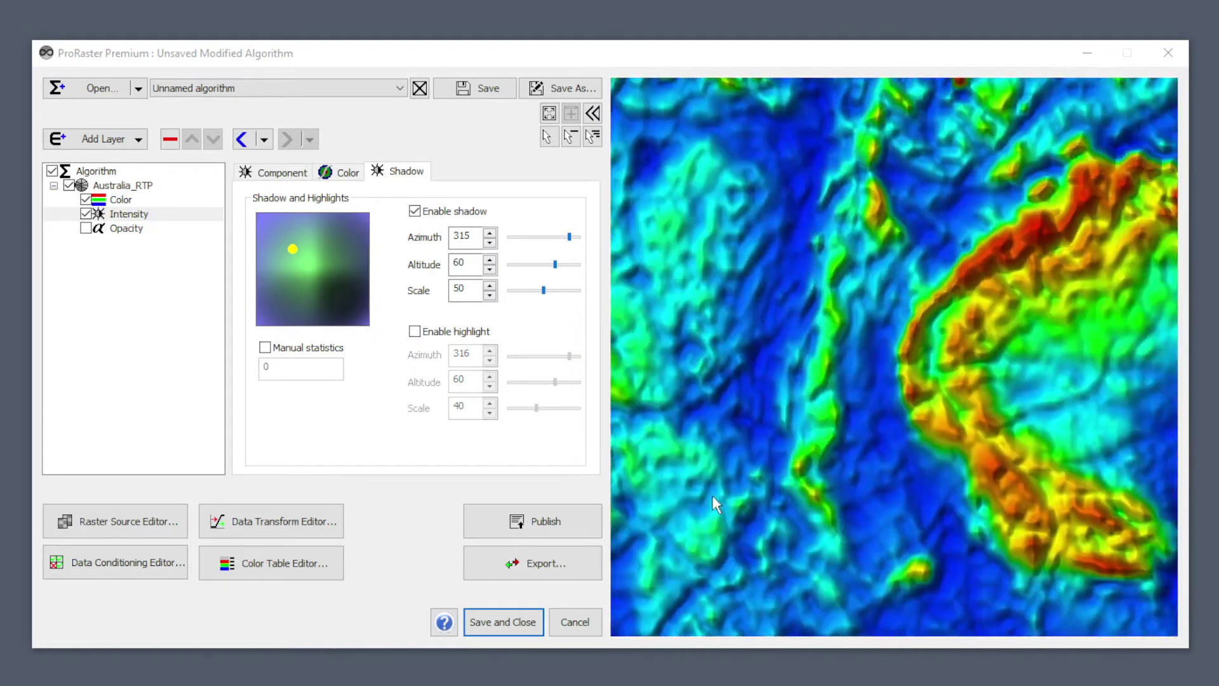
scroll(846, 456, down, 2)
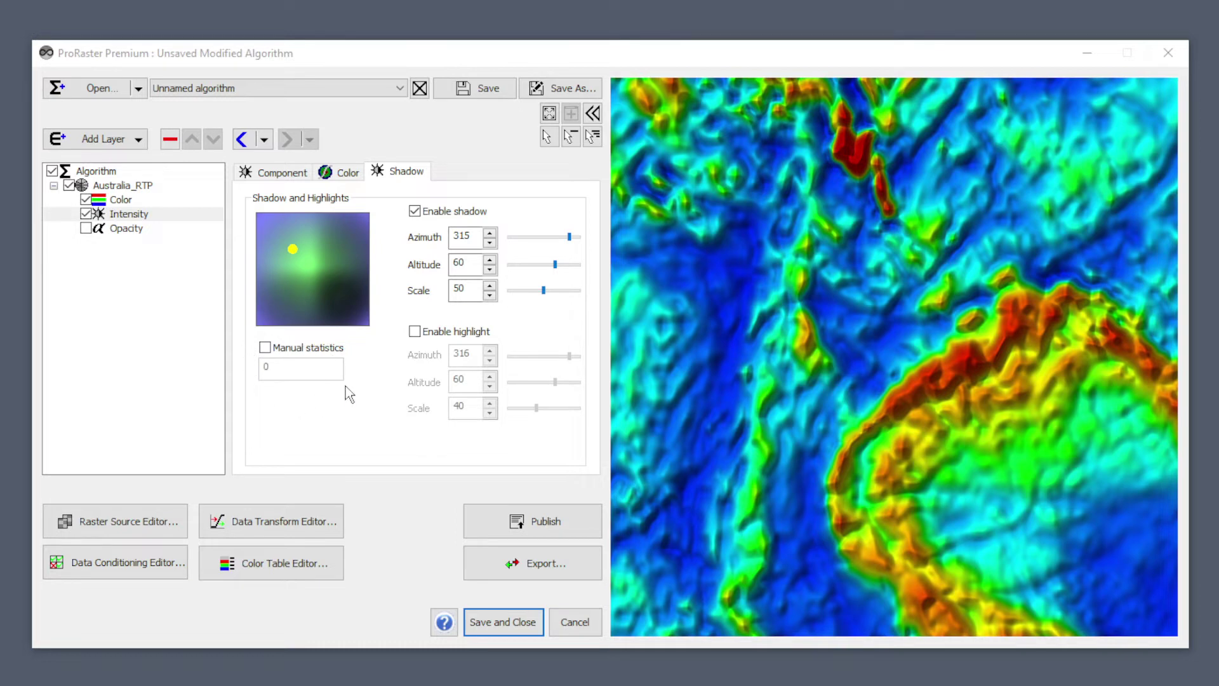
Enable manual statistics for the shadow, try cell-to-cell differentials of 1, 10 and 100, and set the value to 10
click(266, 348)
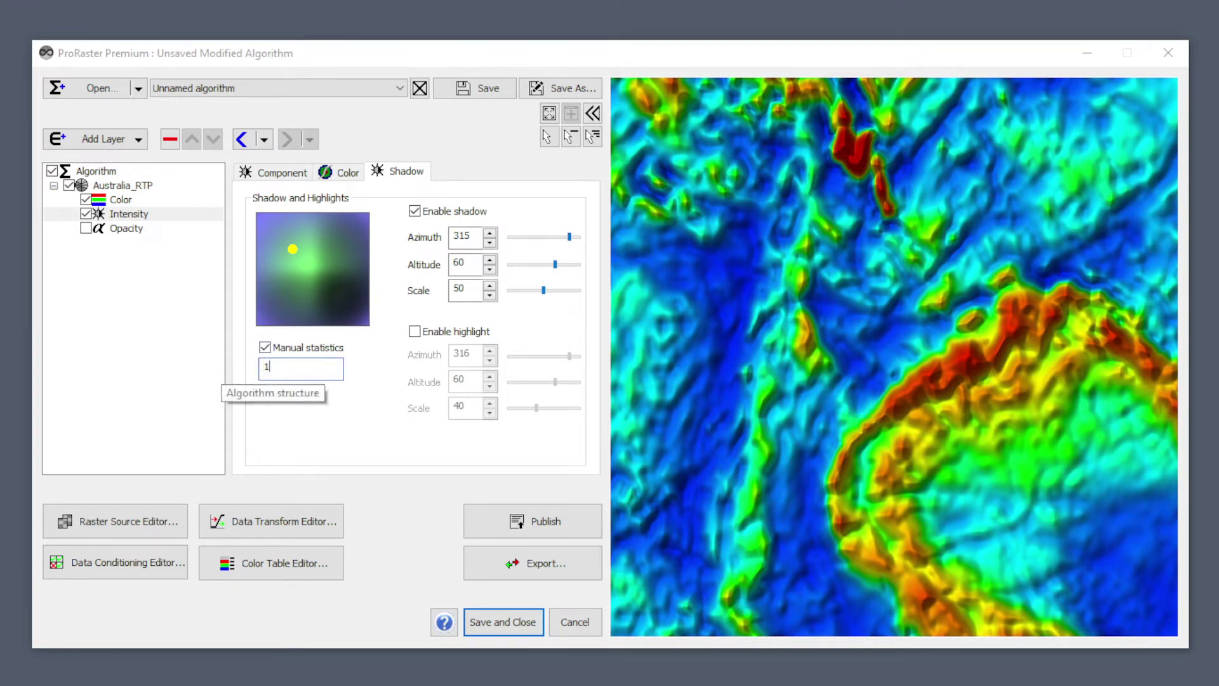
text(10)
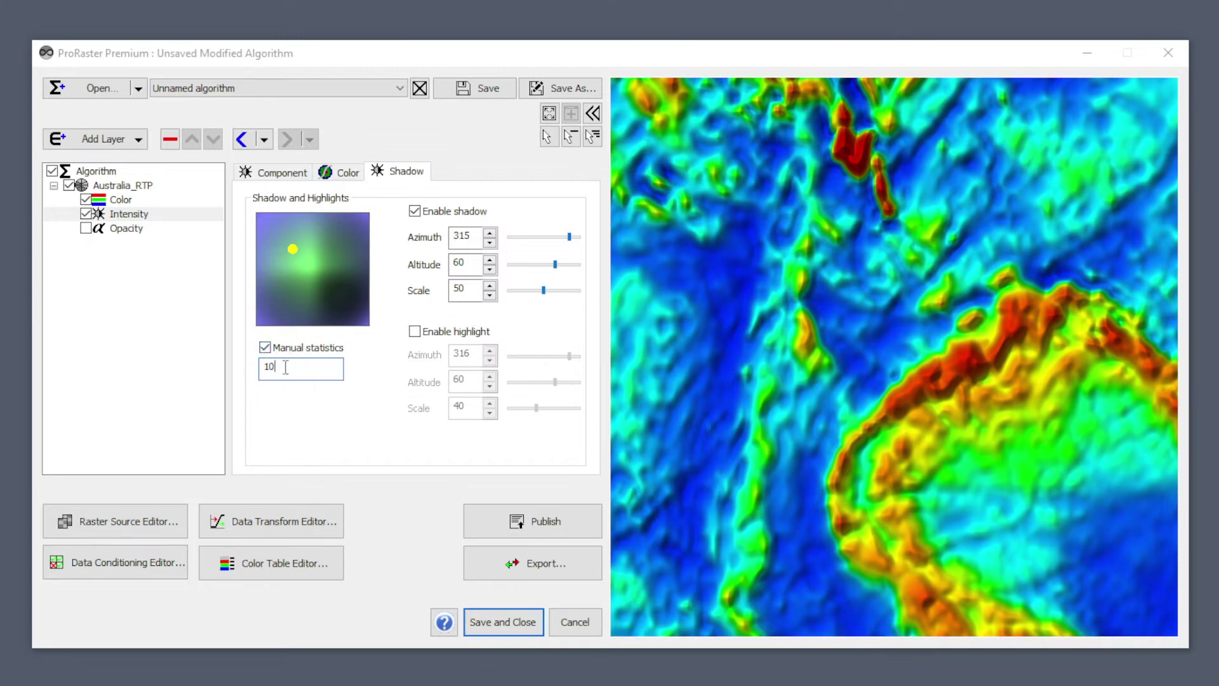
key(BackSpace)
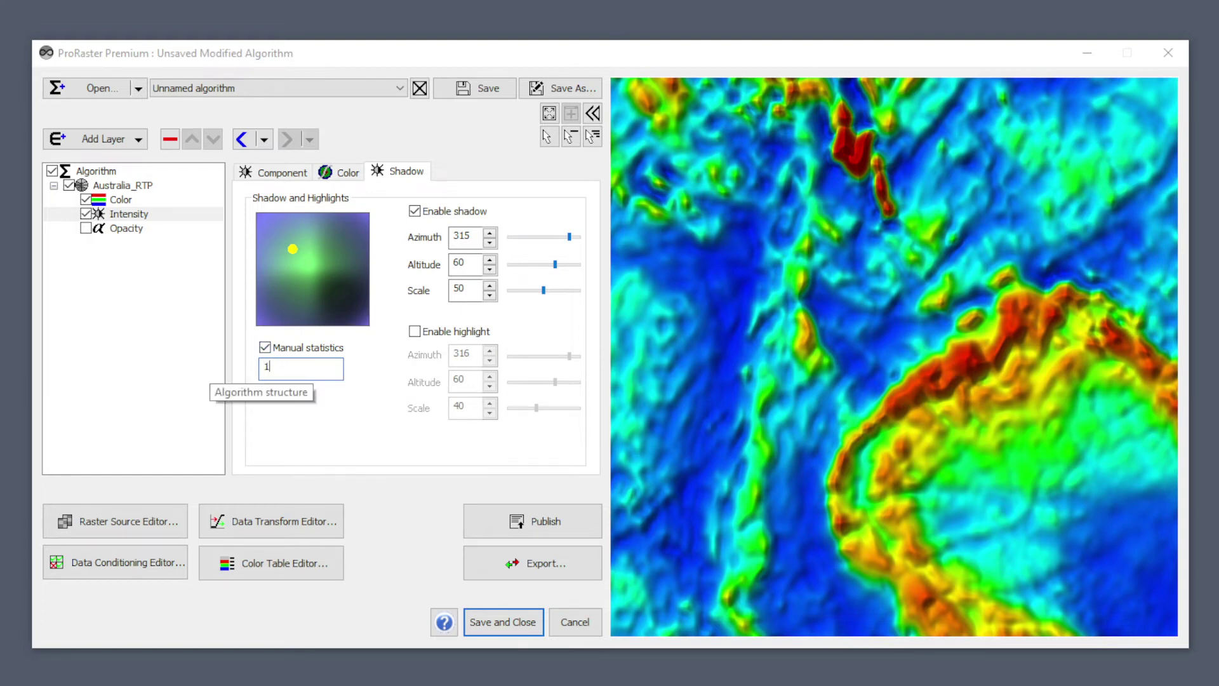
text(00)
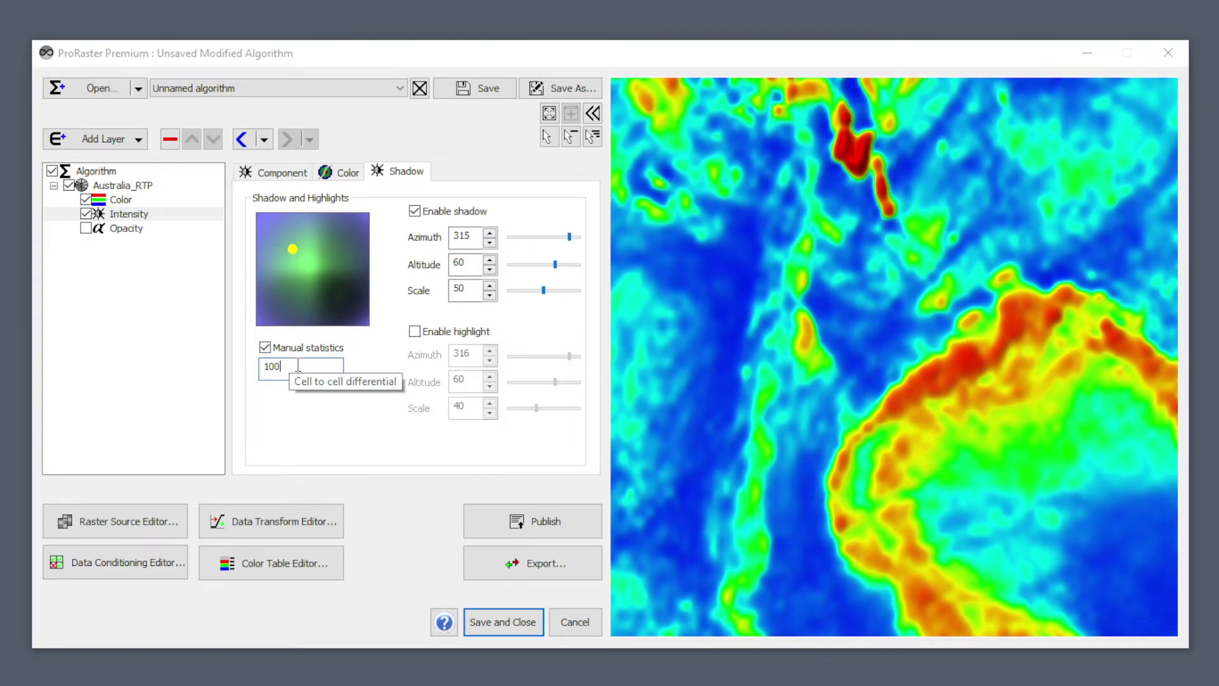
drag(296, 365, 248, 365)
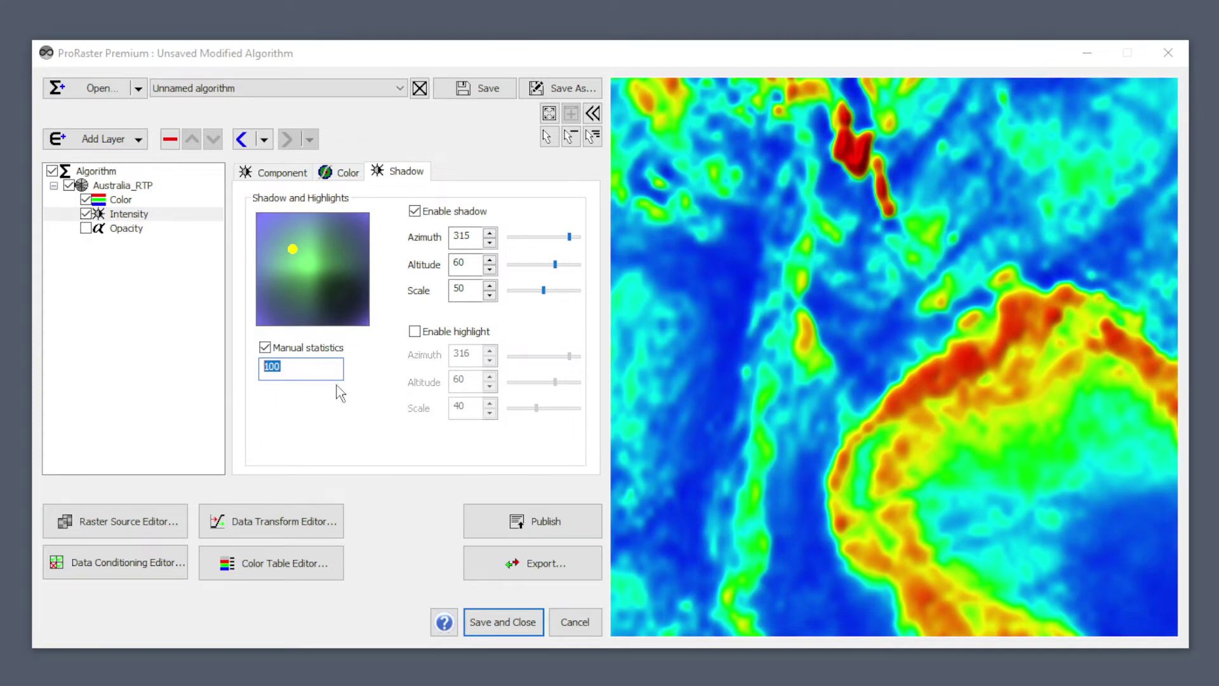
text(10)
key(Return)
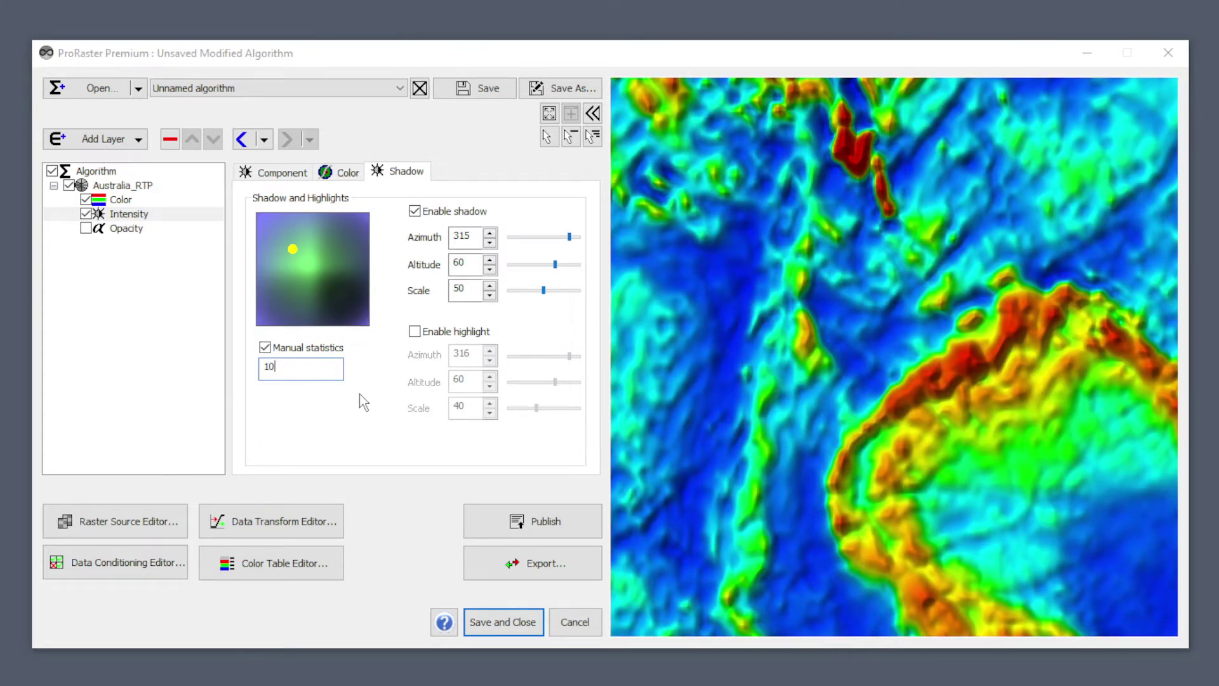
key(BackSpace)
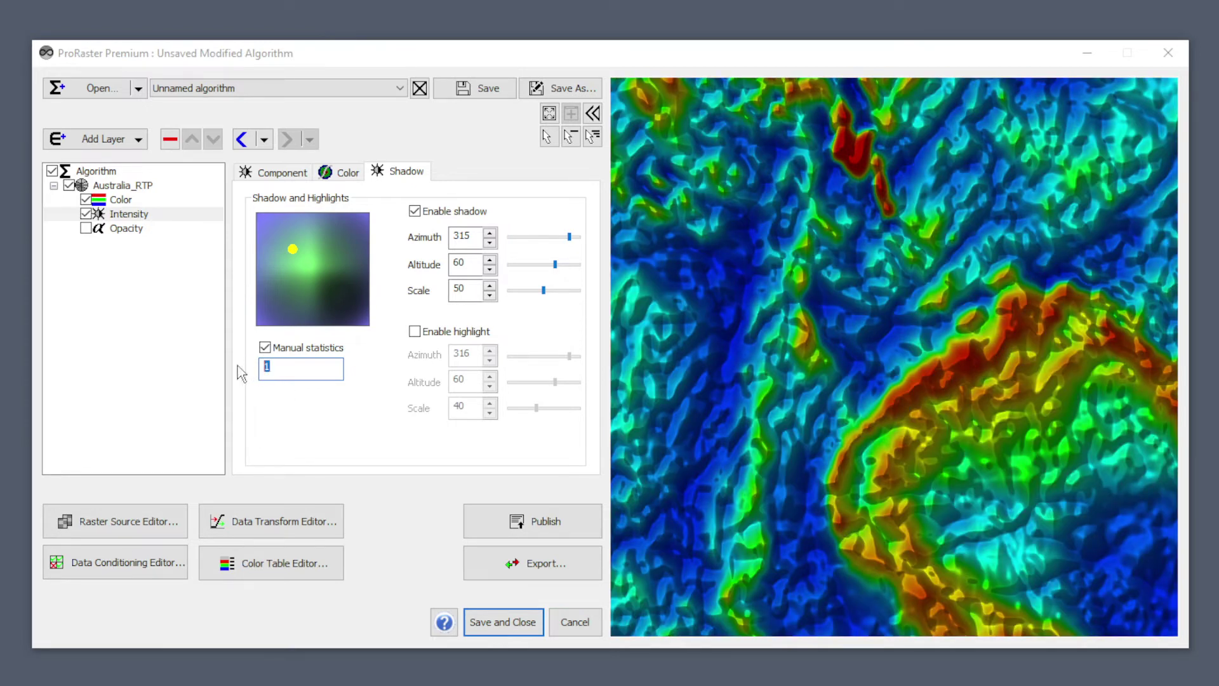
text(0)
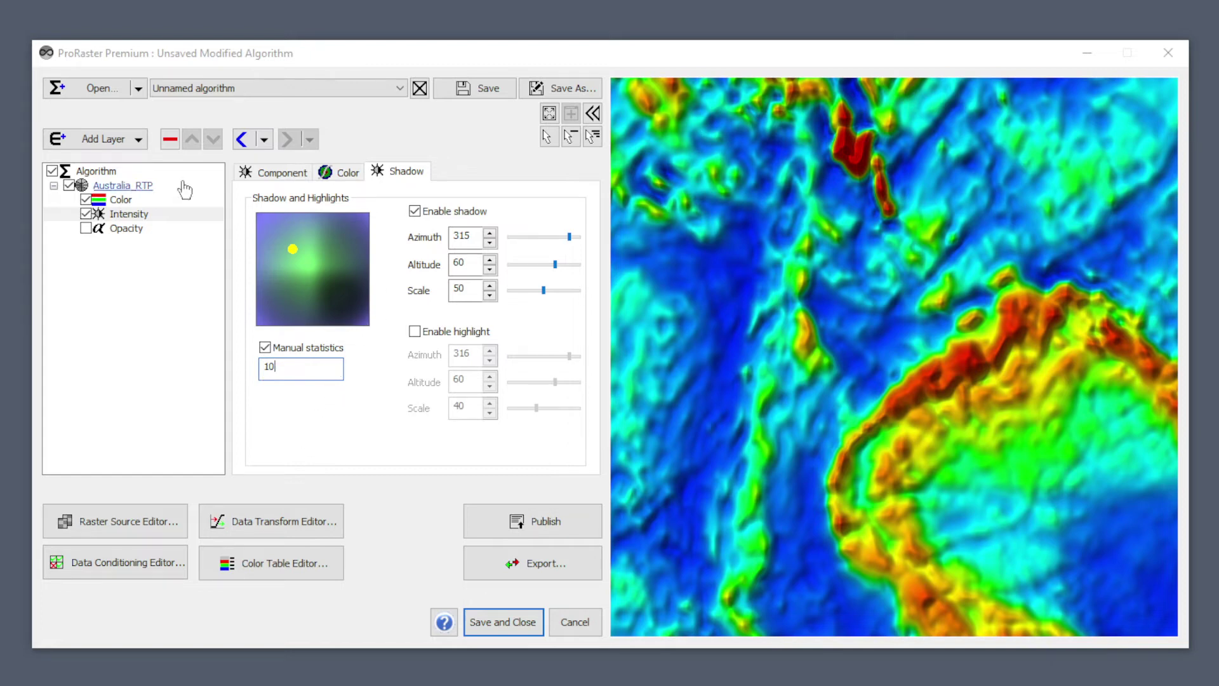
Close the current magnetics algorithm and create a new LUT algorithm
click(420, 88)
click(661, 394)
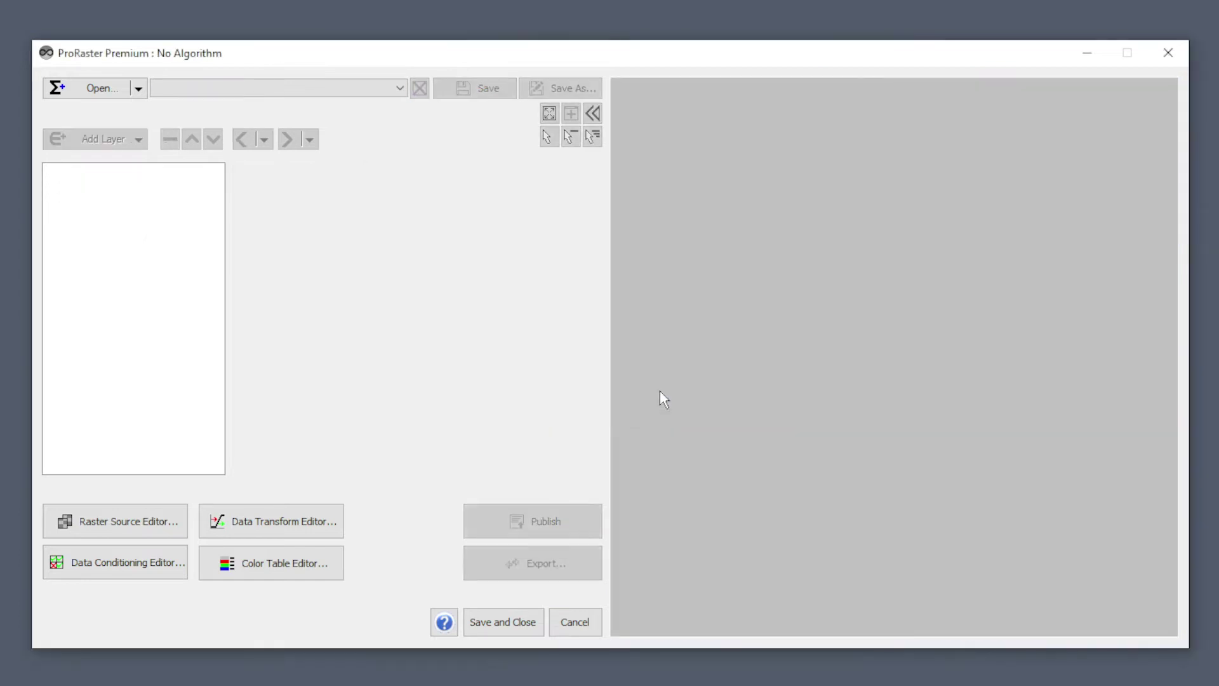
click(138, 90)
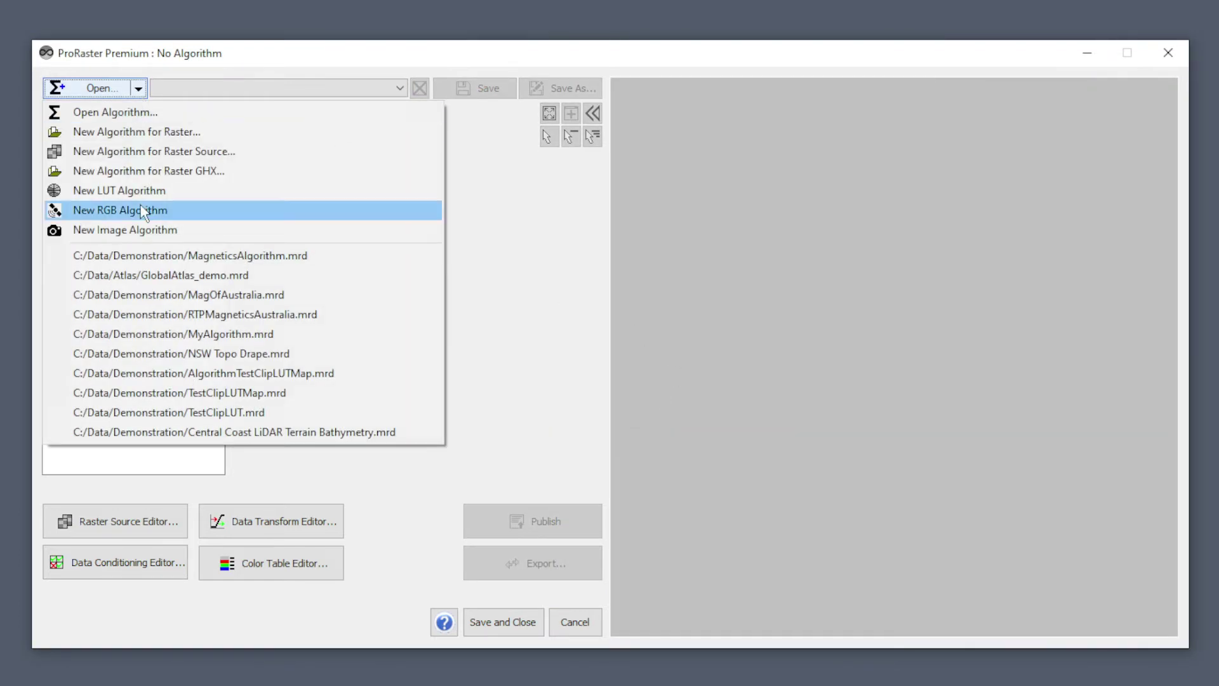
click(125, 192)
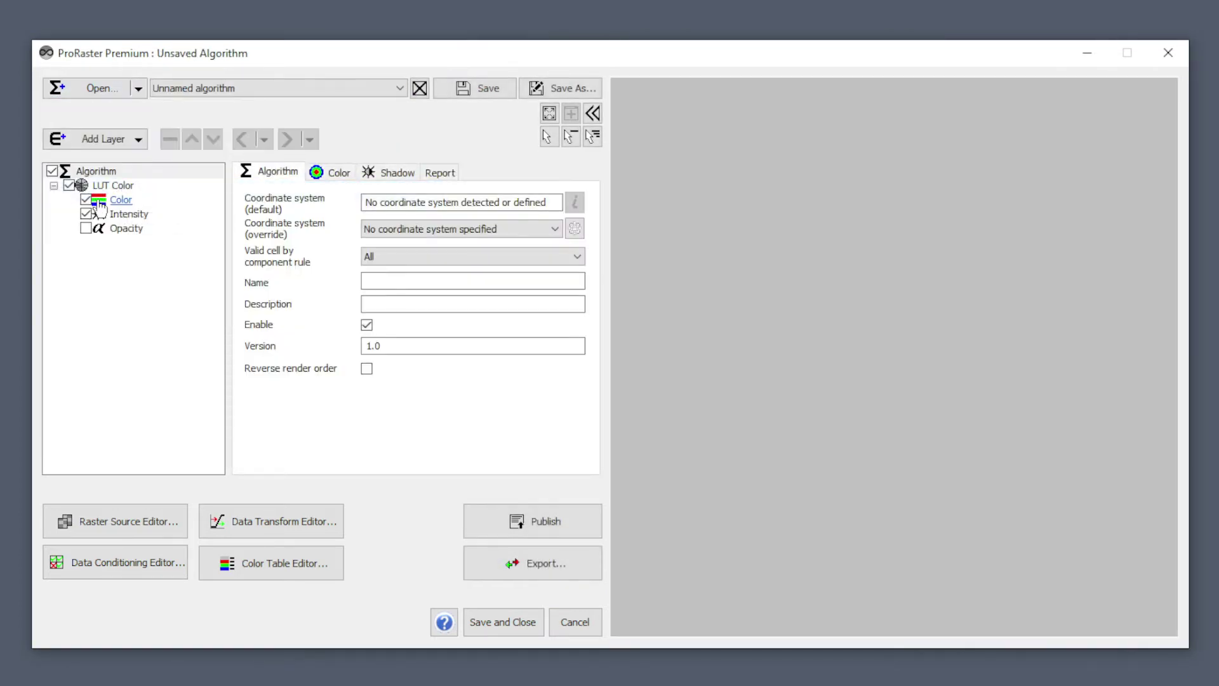
Assign MERIT DEM as the raster source of the new LUT layer's Color component
click(121, 199)
click(398, 201)
click(406, 251)
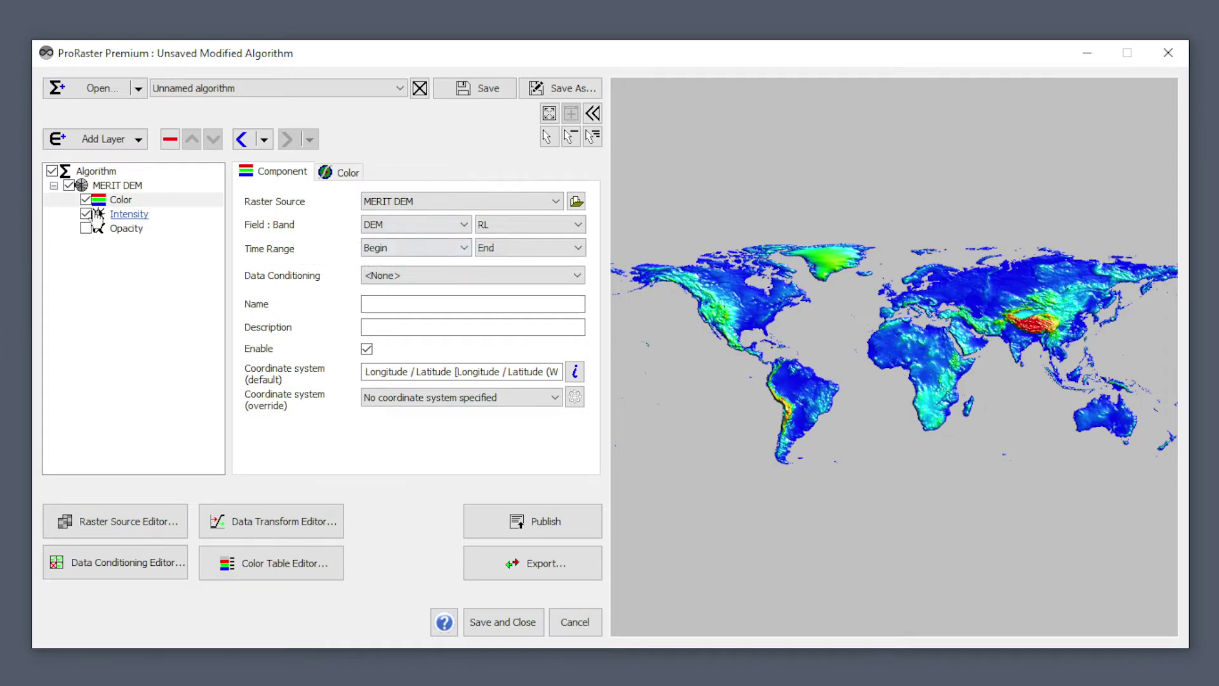
Color the MERIT DEM layer with the atlas data transform from the external folder C:/Data/LUT/ and the atlas color table
click(343, 172)
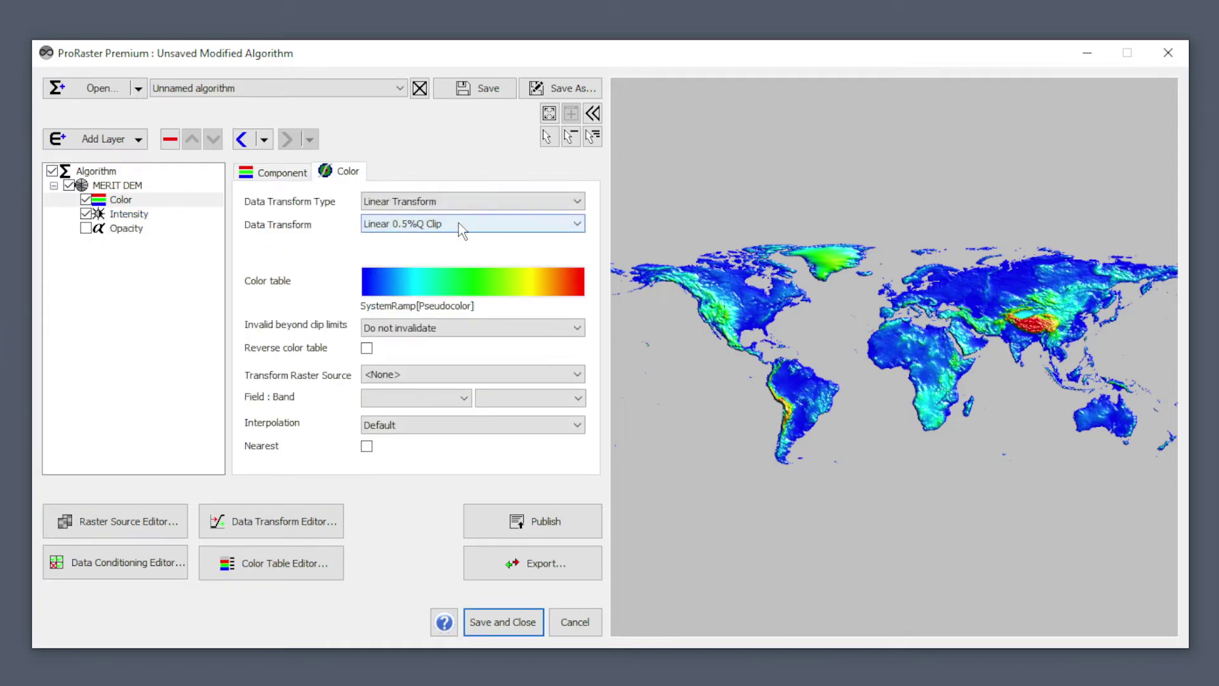
click(459, 201)
click(442, 360)
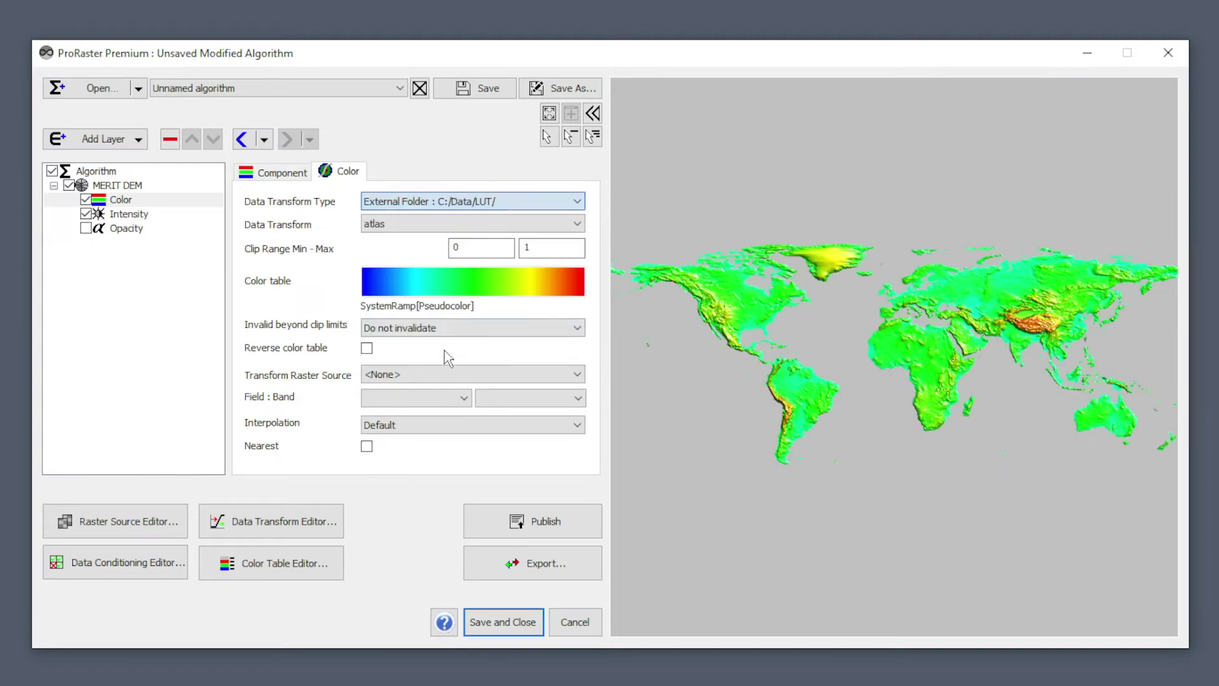
click(429, 287)
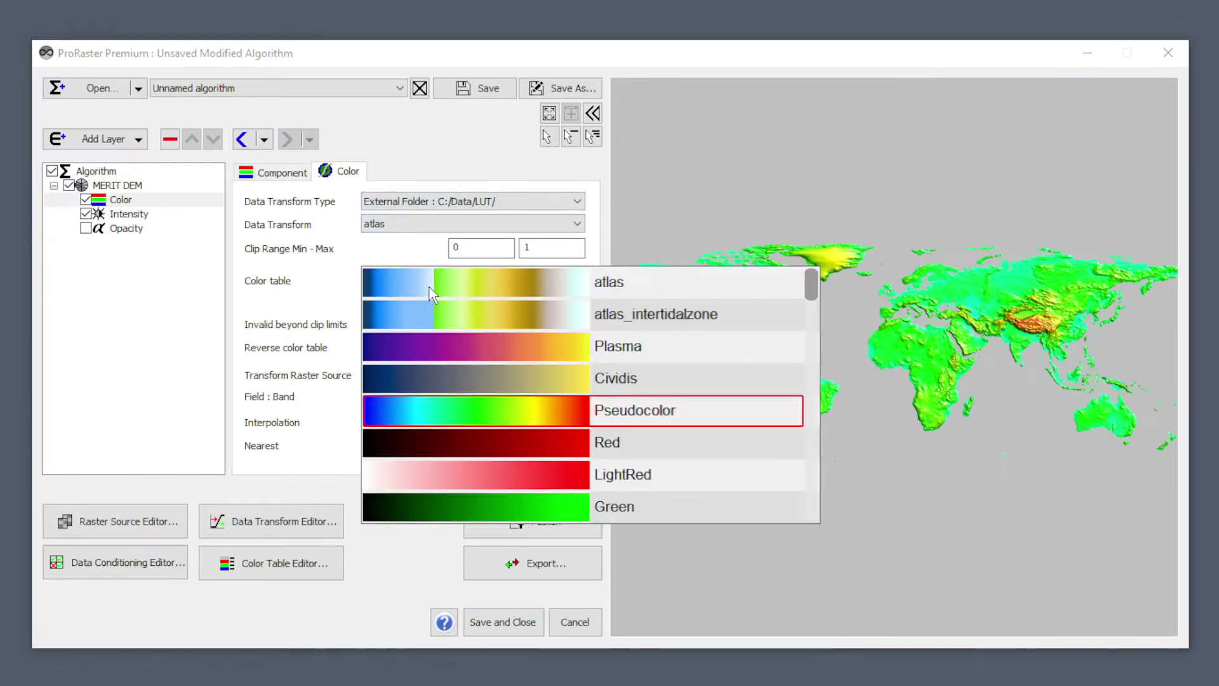
click(484, 293)
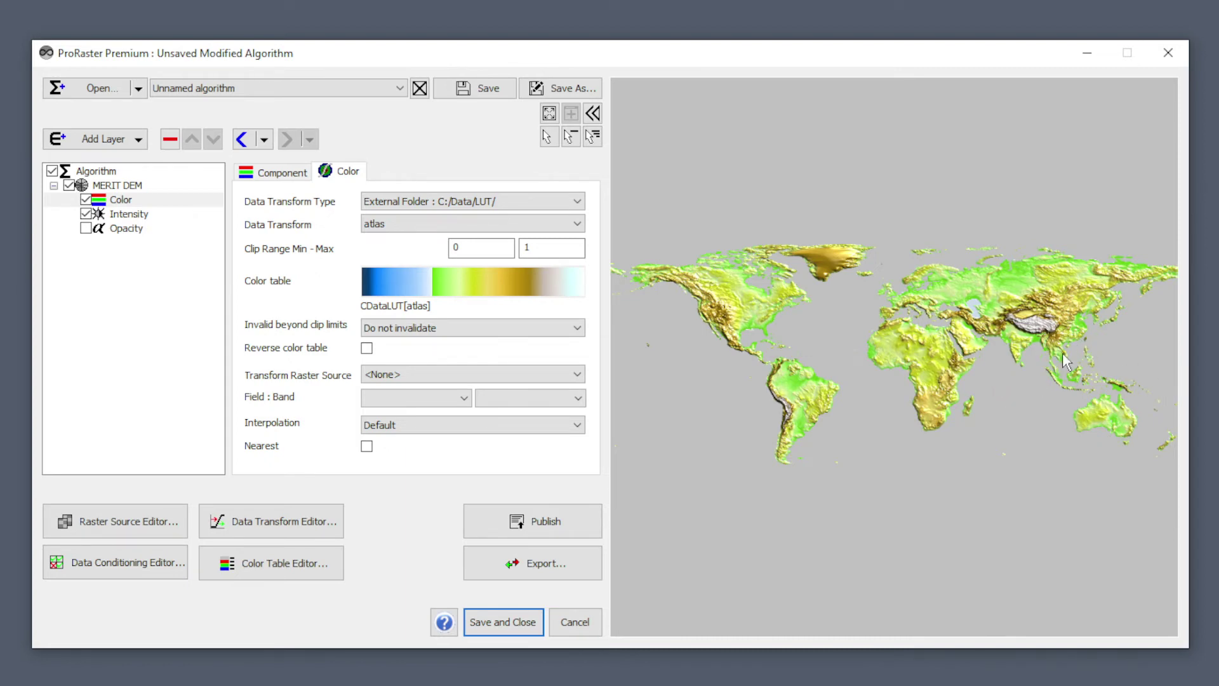
drag(1126, 428, 1065, 390)
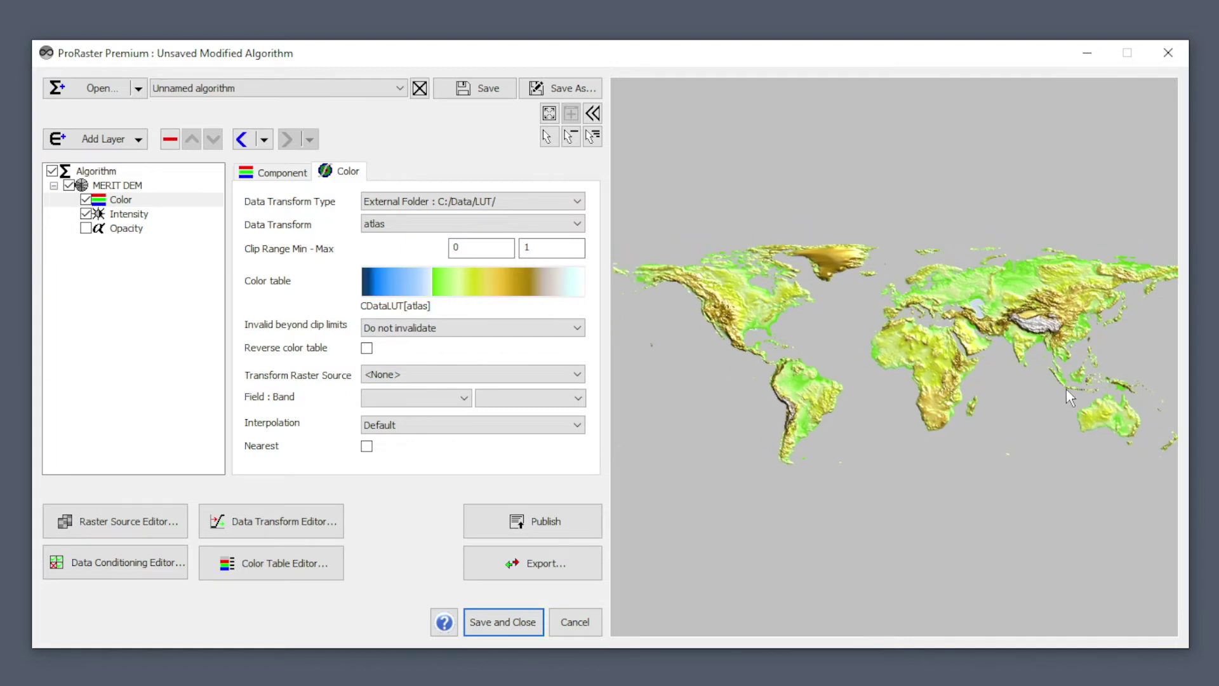
Add a second LUT Color layer above the MERIT DEM layer and open its layer properties
click(135, 141)
click(109, 165)
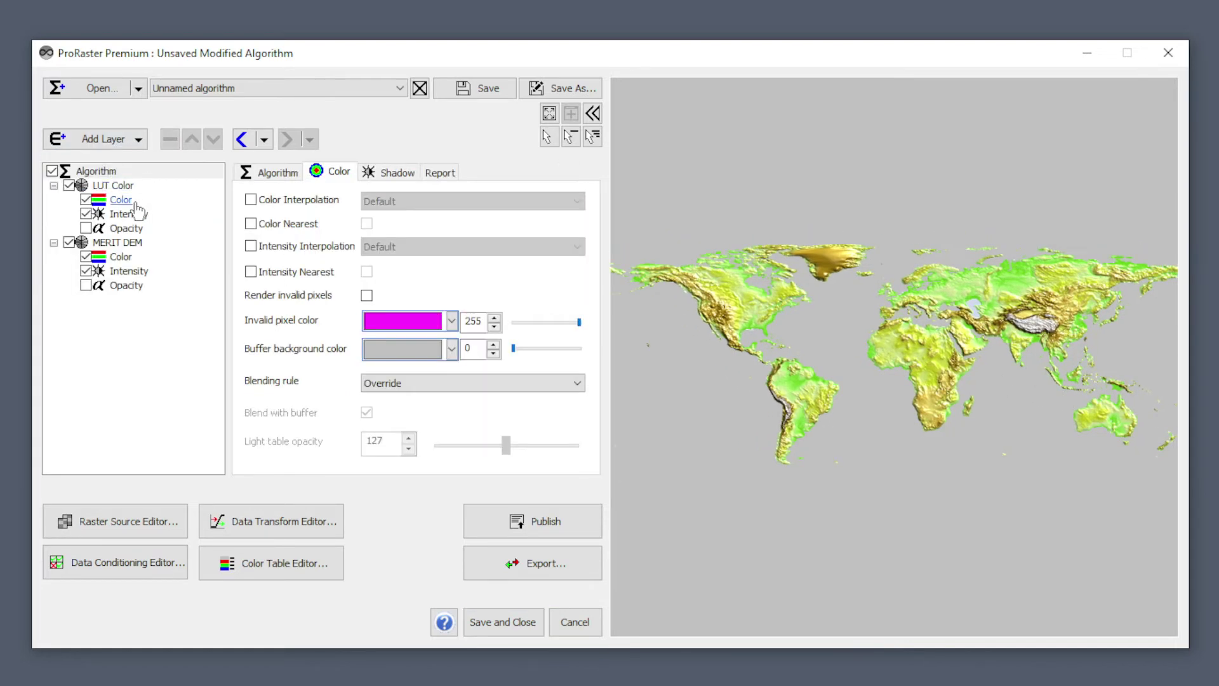
click(118, 187)
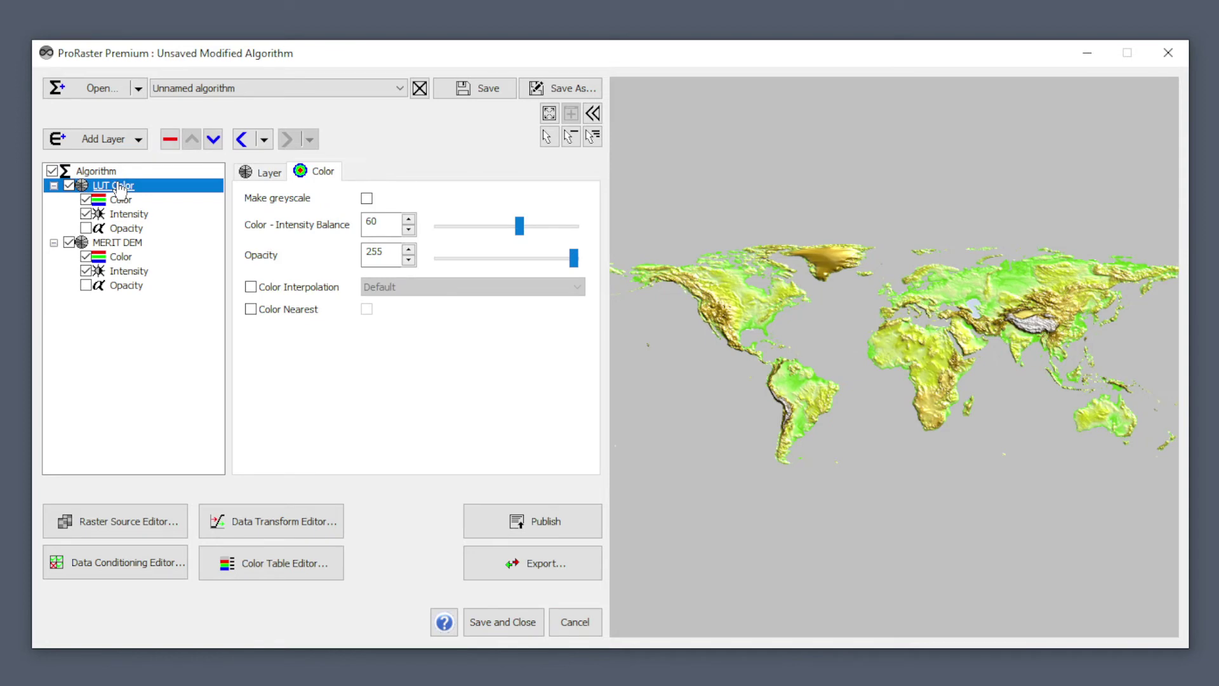
click(262, 172)
Load the Ground_Tri50 raster from the Council_2008_Terrain_01 Rasters folder into the new layer's Color component
click(122, 200)
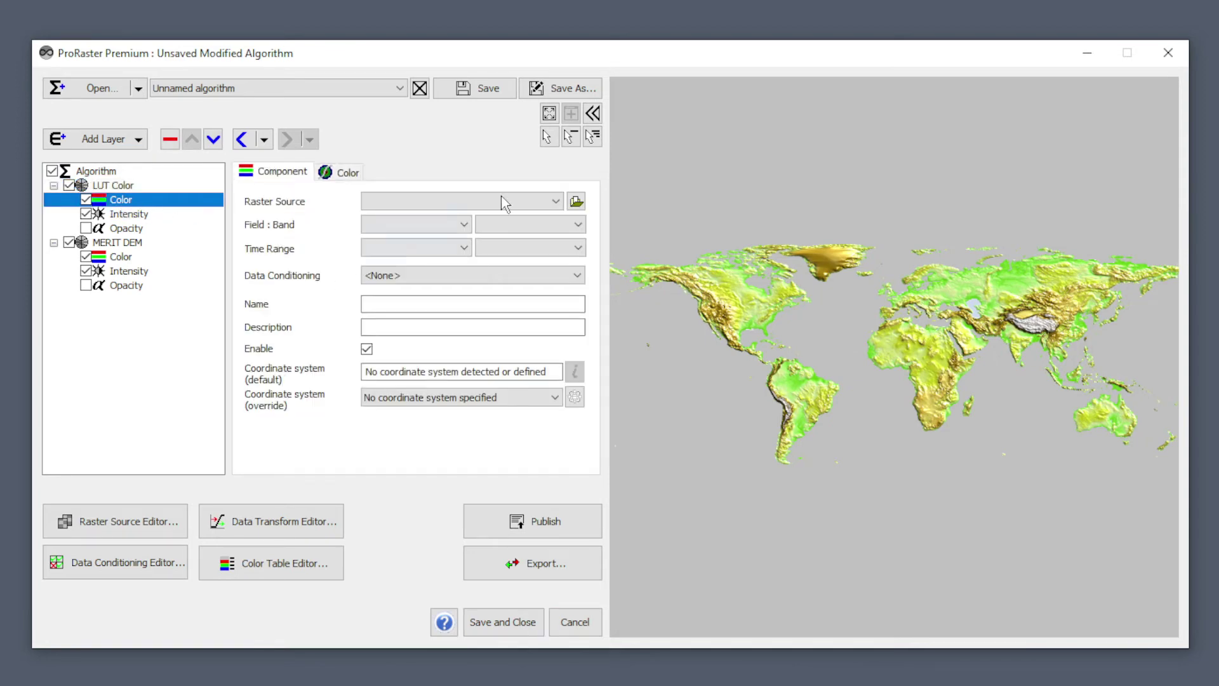
click(576, 202)
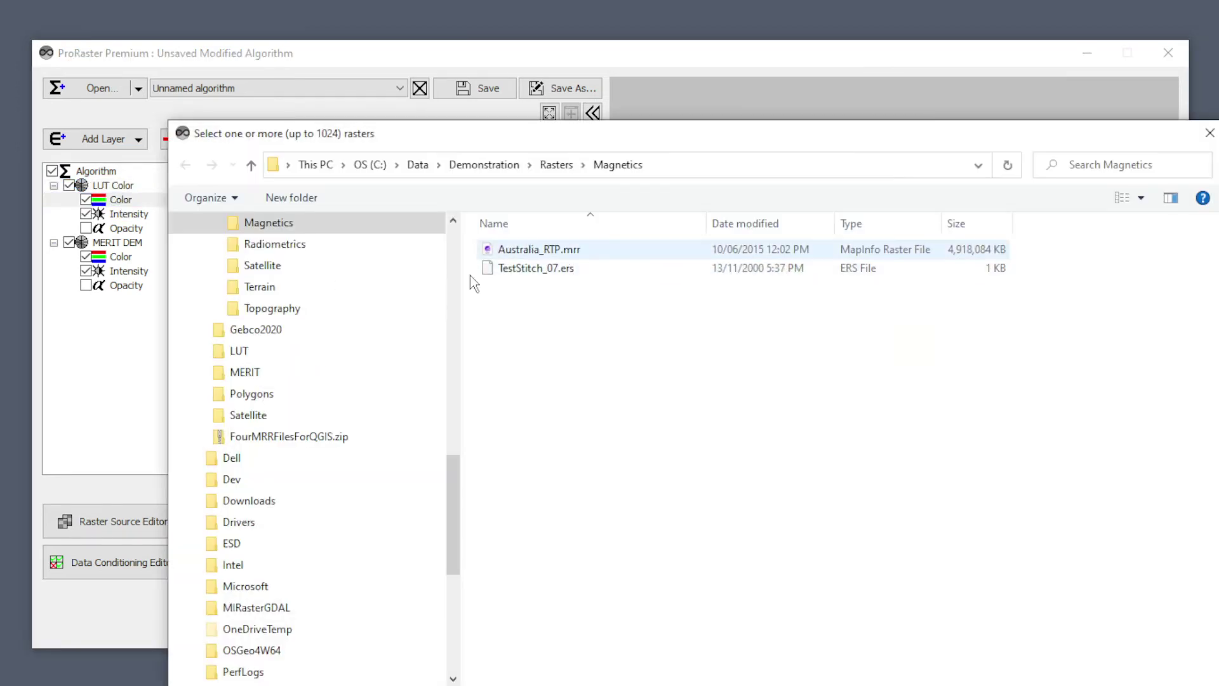
drag(454, 518, 450, 473)
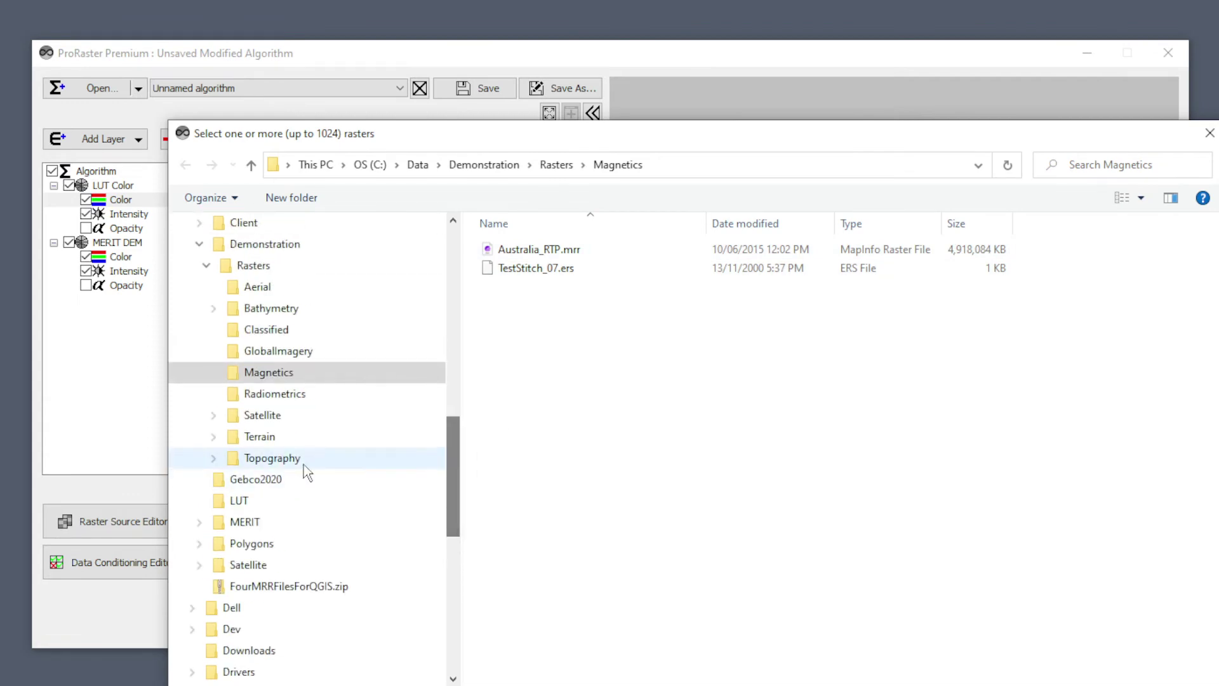
click(280, 437)
double_click(546, 287)
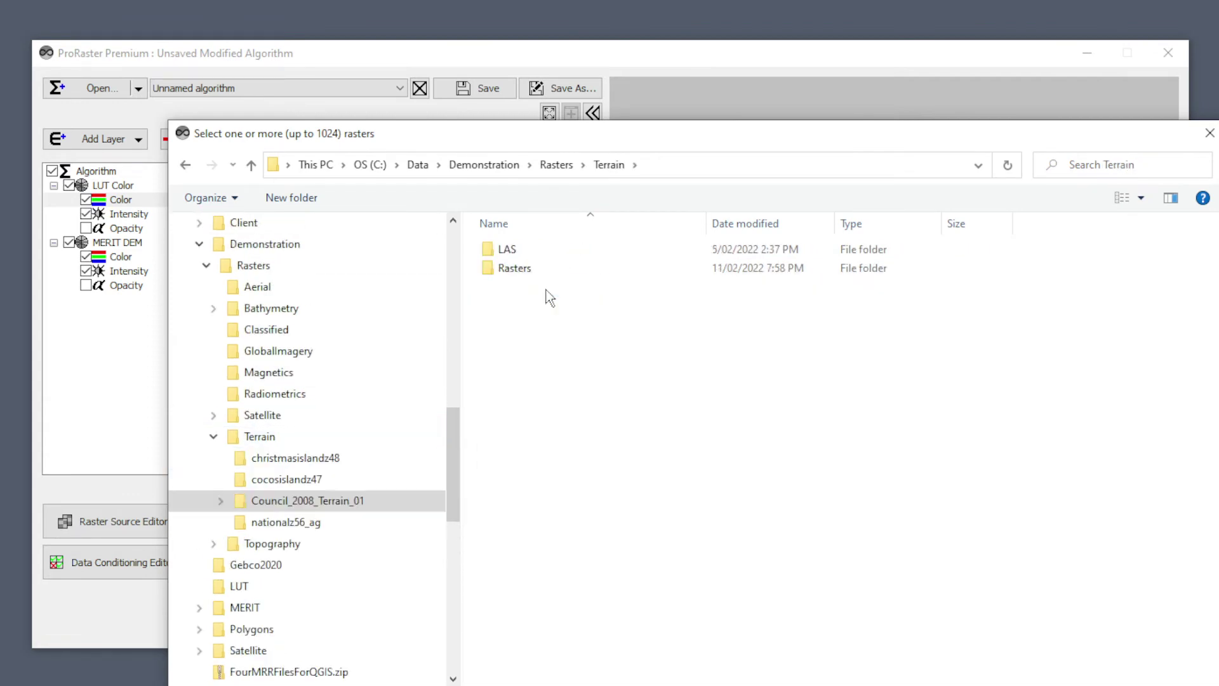
double_click(509, 269)
double_click(560, 381)
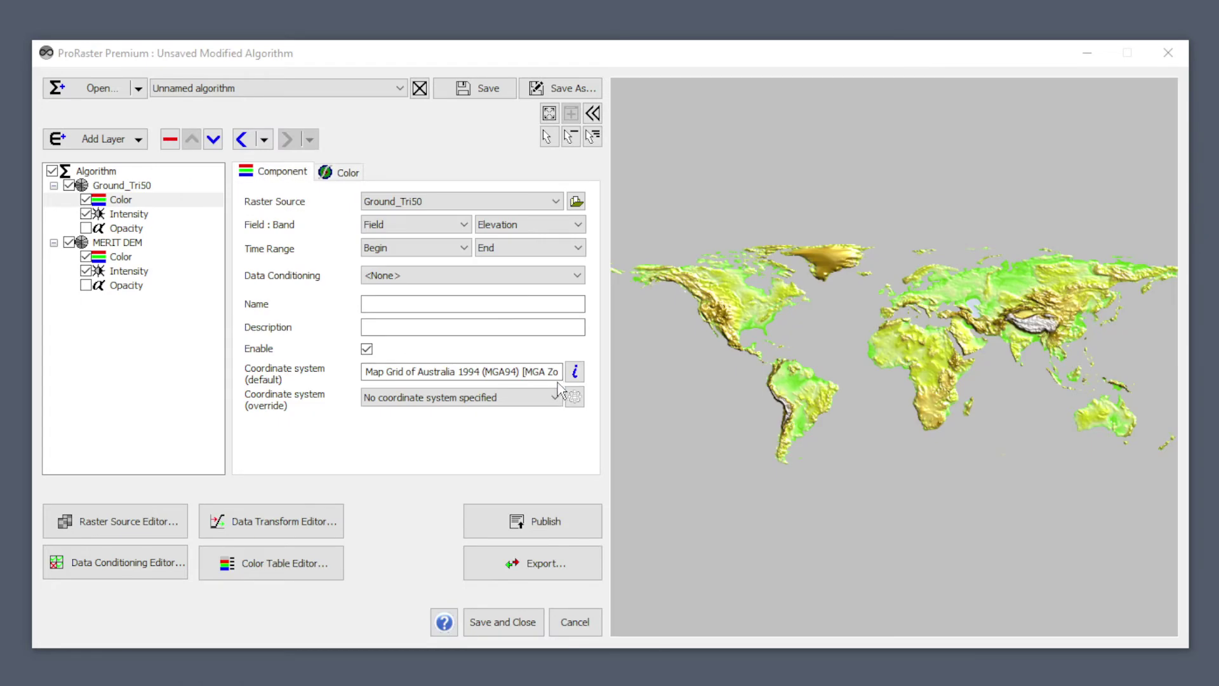
Examine up close how the Ground_Tri50 raster overlays the MERIT DEM on Australia's east coast
drag(1133, 442, 1002, 402)
scroll(1006, 395, up, 10)
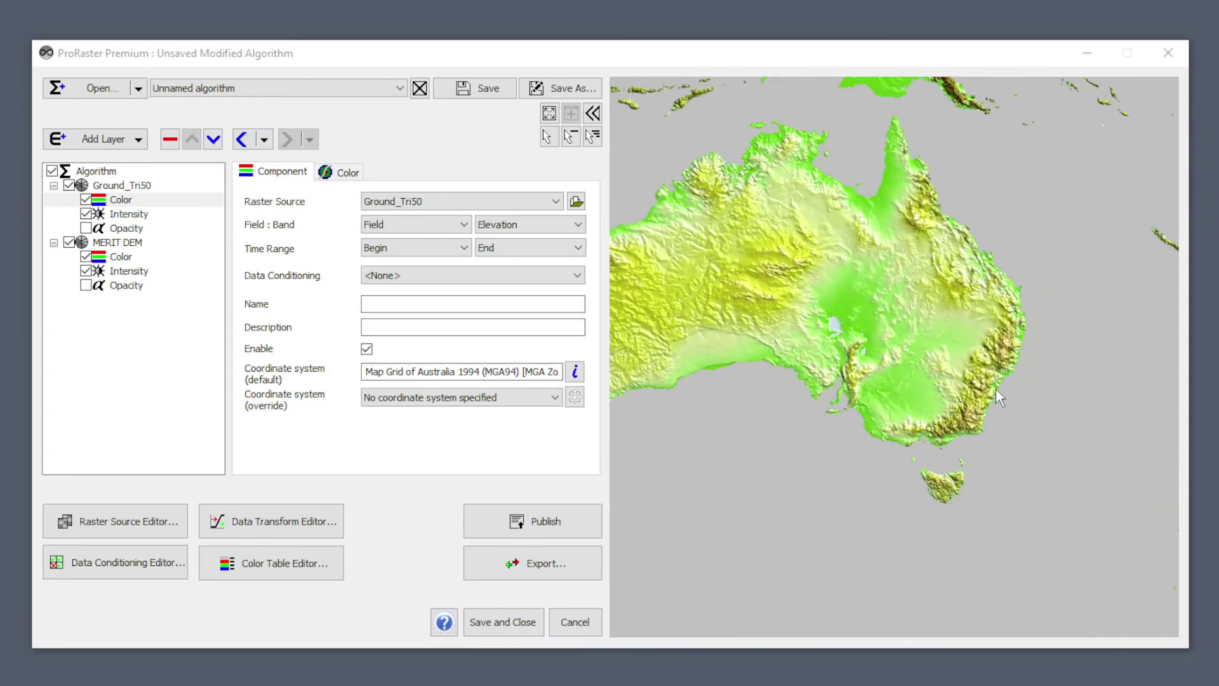
scroll(991, 410, up, 3)
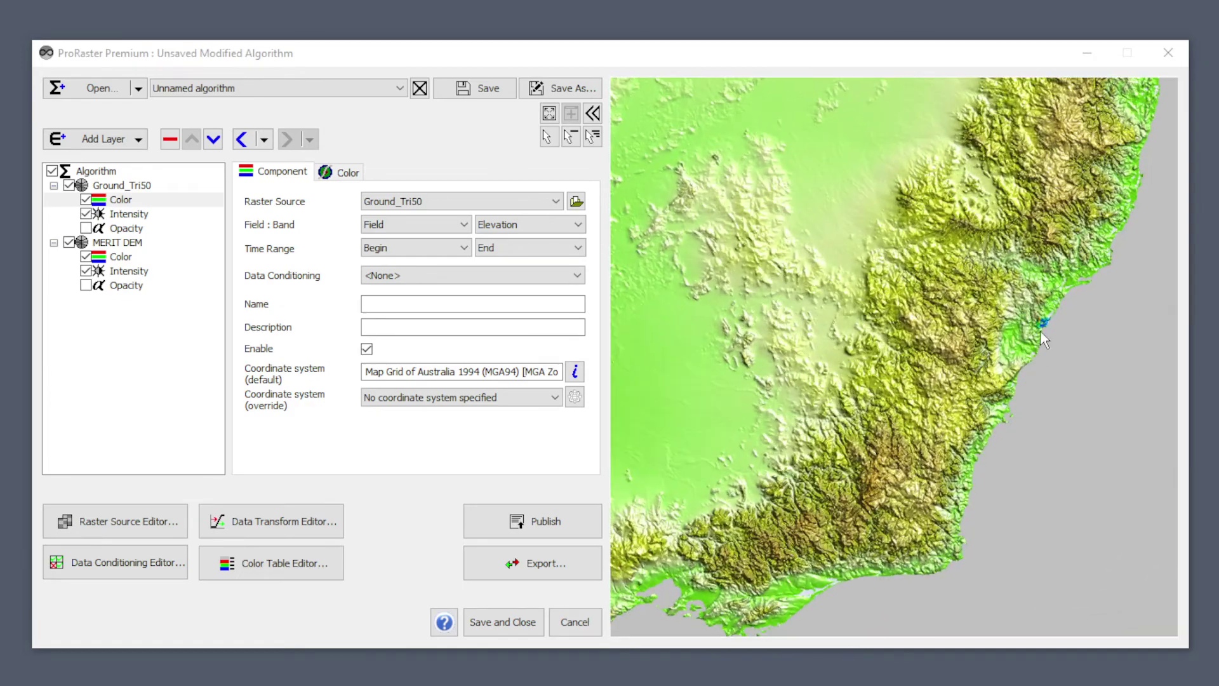
scroll(1042, 332, up, 8)
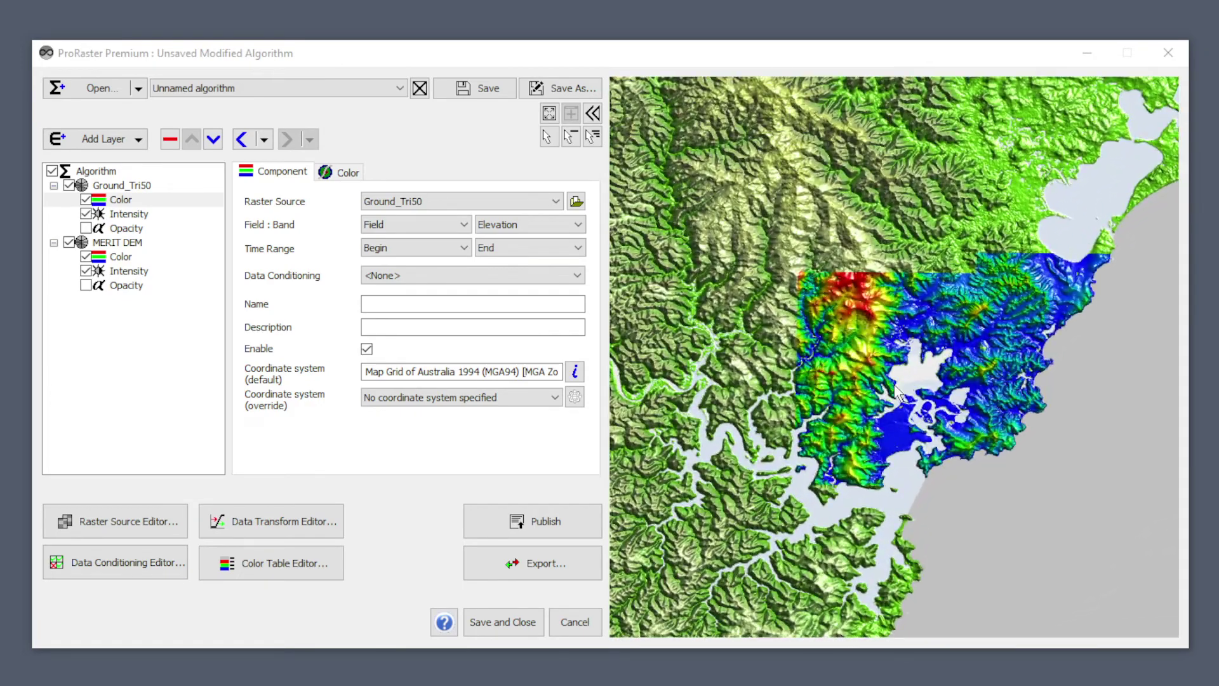
scroll(897, 391, up, 5)
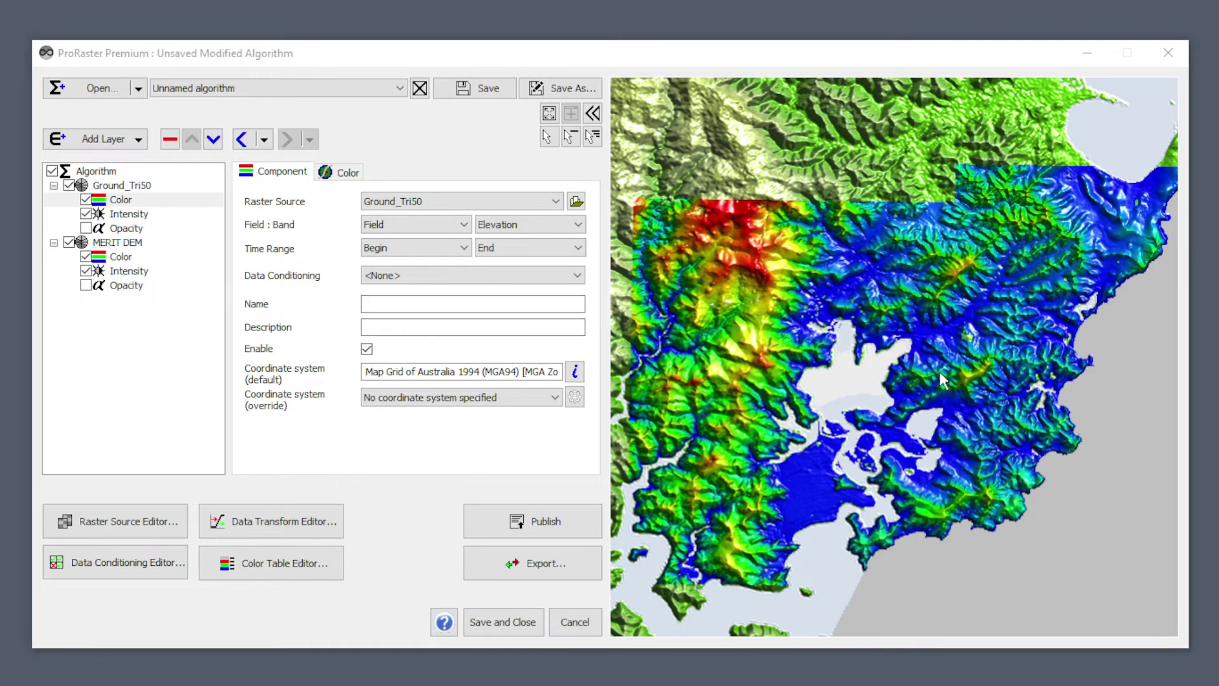
drag(920, 271, 888, 273)
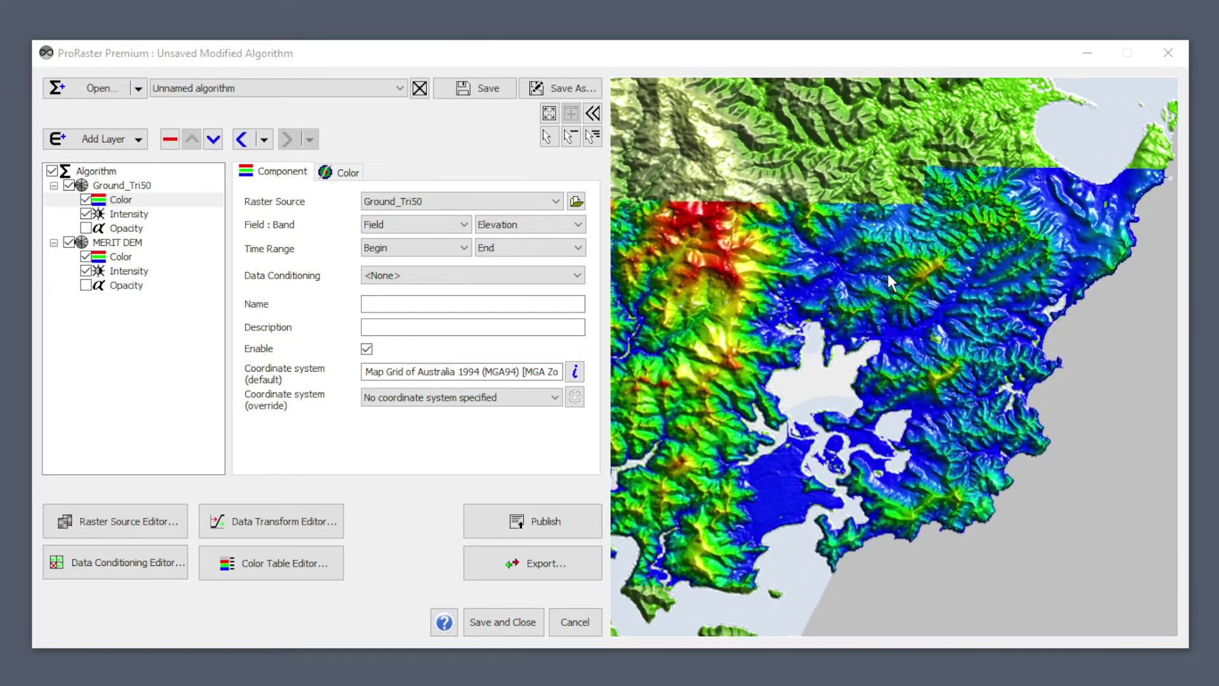
Color the Ground_Tri50 layer with the atlas data transform from C:/Data/LUT/ and the atlas color table, and inspect its seam with MERIT DEM
click(119, 201)
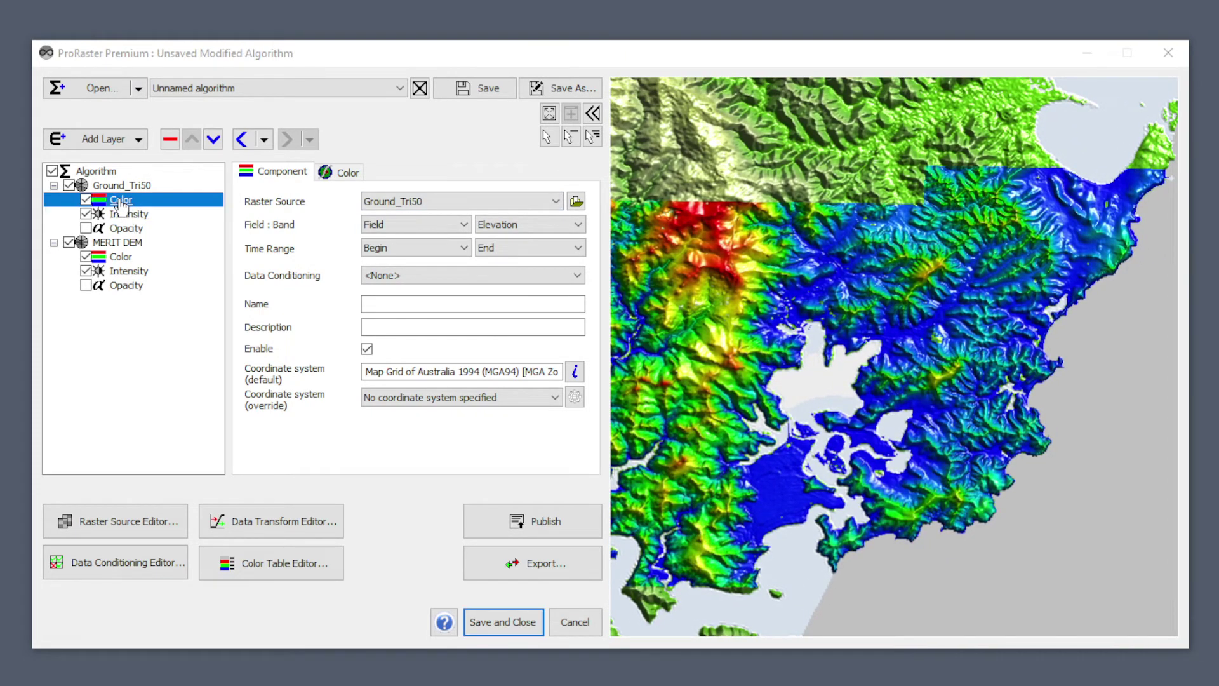
click(353, 174)
click(409, 202)
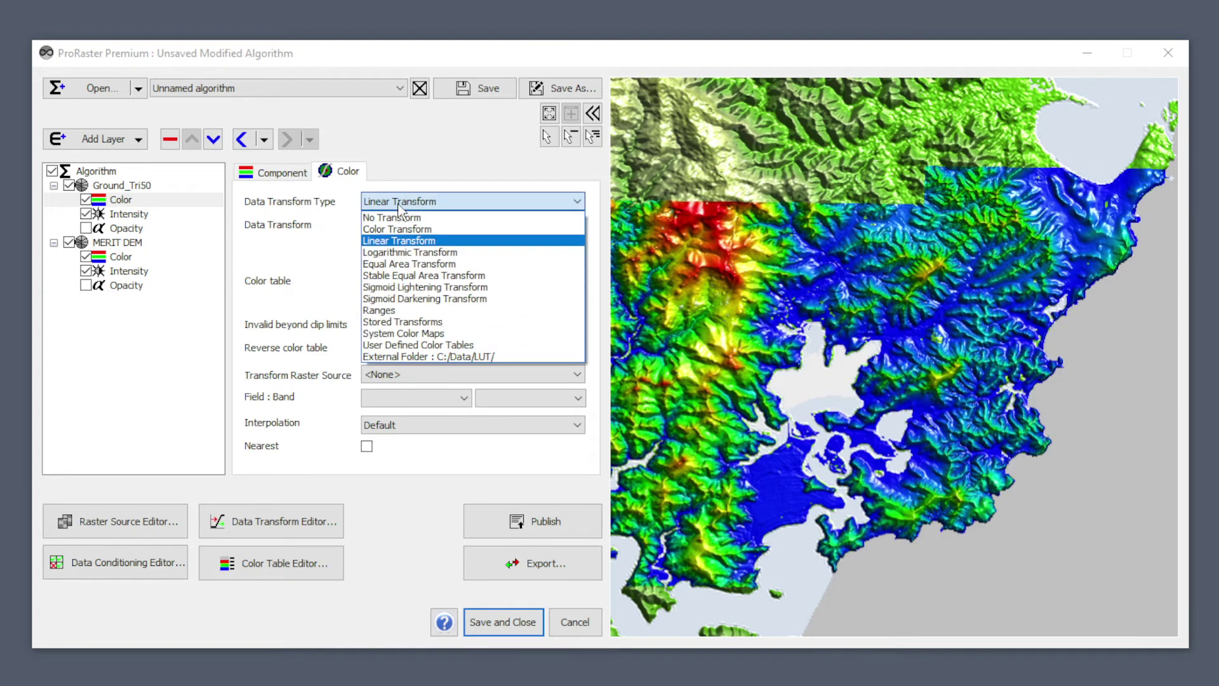
click(438, 354)
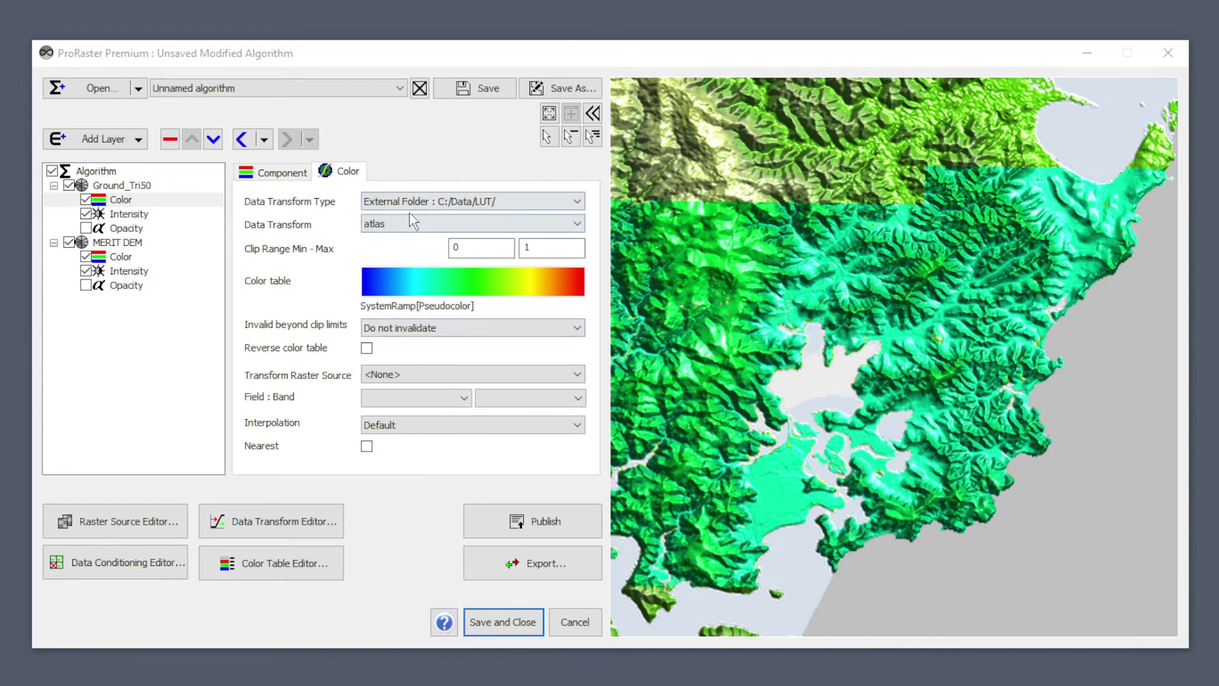
click(434, 281)
click(470, 280)
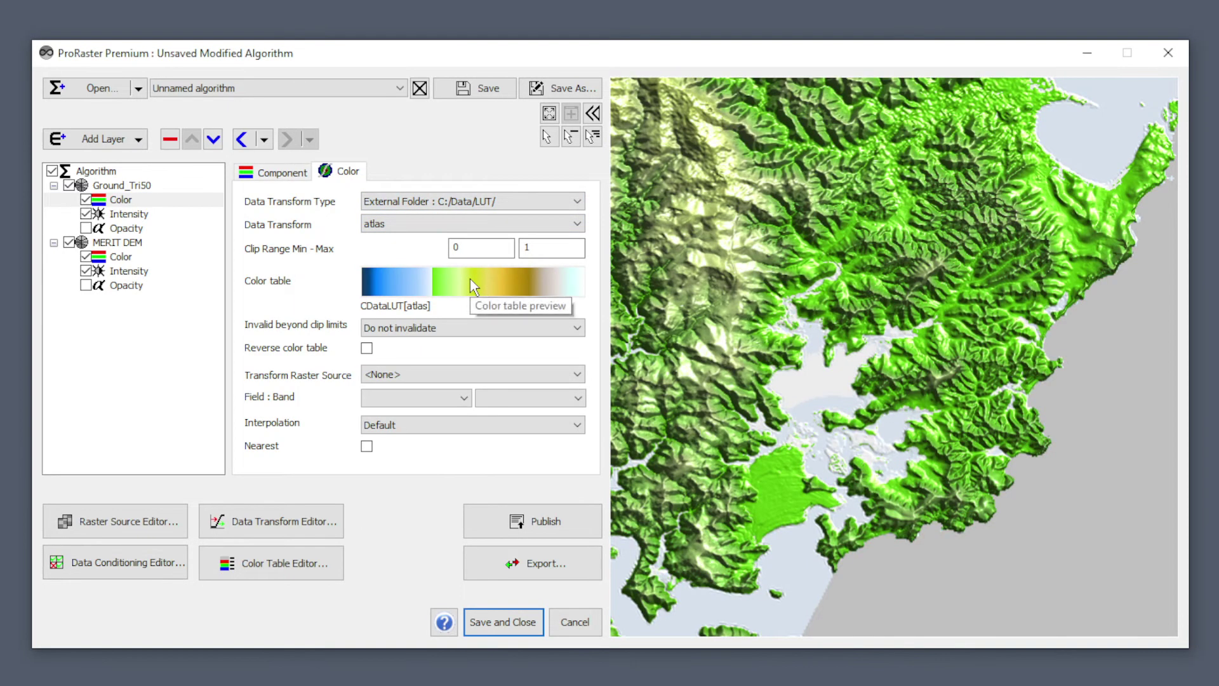
scroll(926, 242, up, 5)
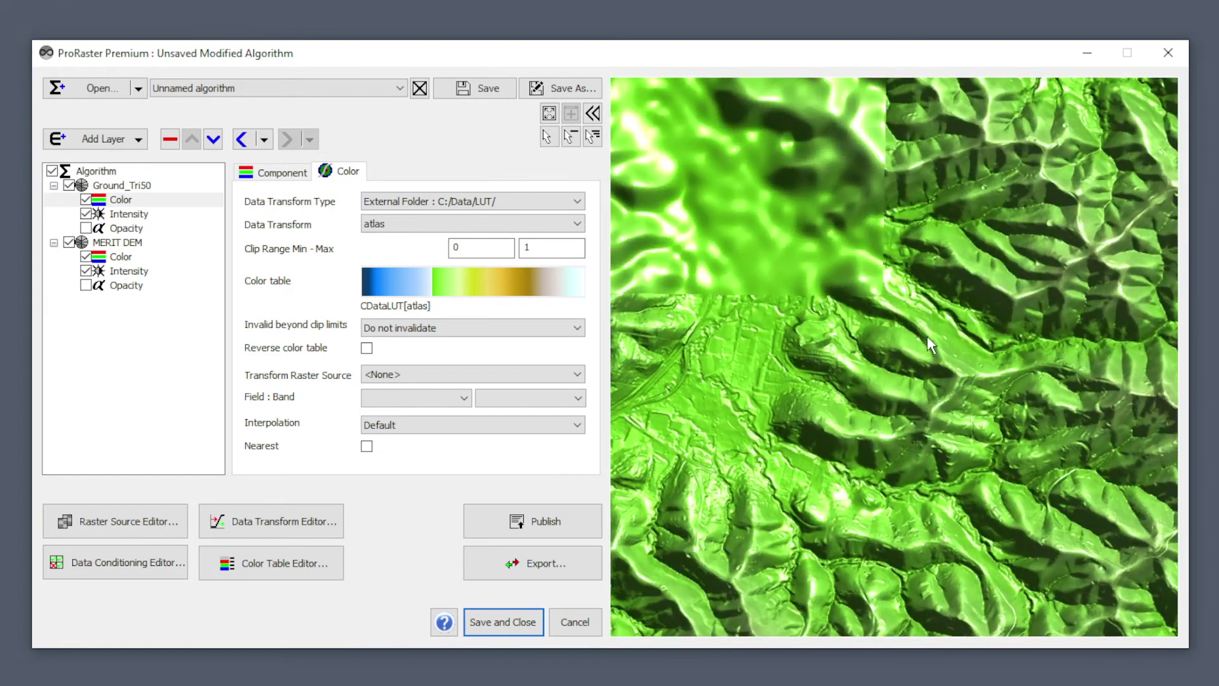
scroll(797, 430, up, 2)
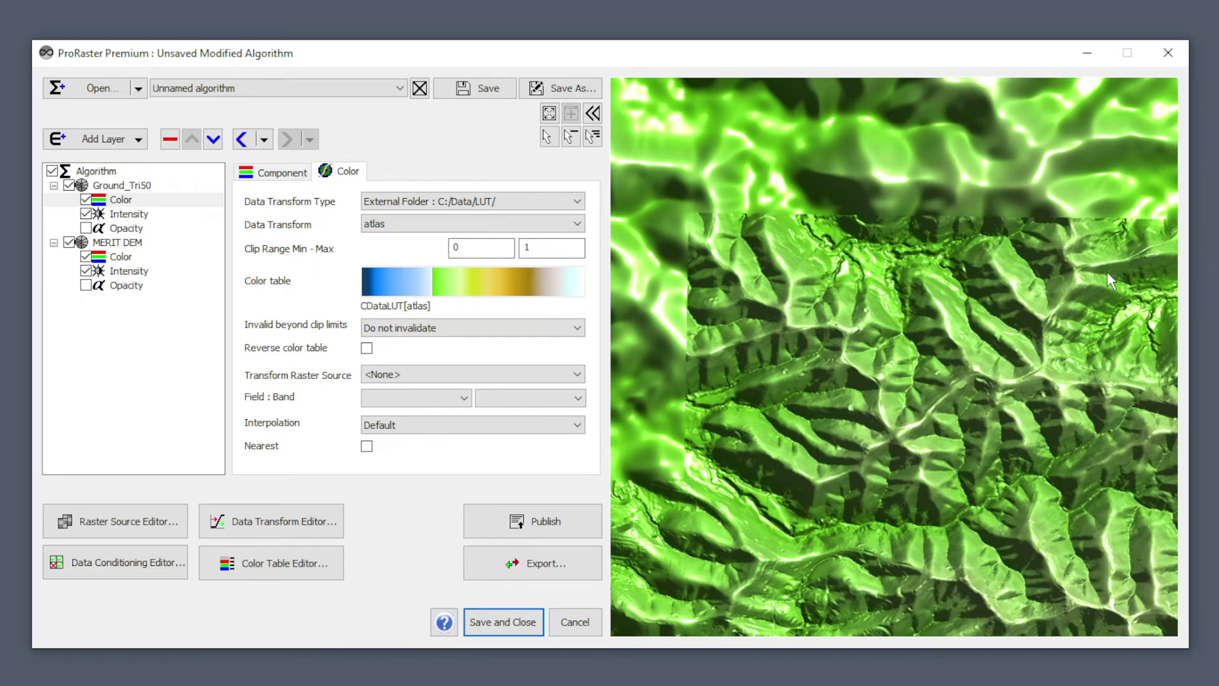
Turn on manual statistics for the shading of the Ground_Tri50 Intensity component and set the value to 0.5
drag(1107, 271, 996, 460)
scroll(839, 414, up, 2)
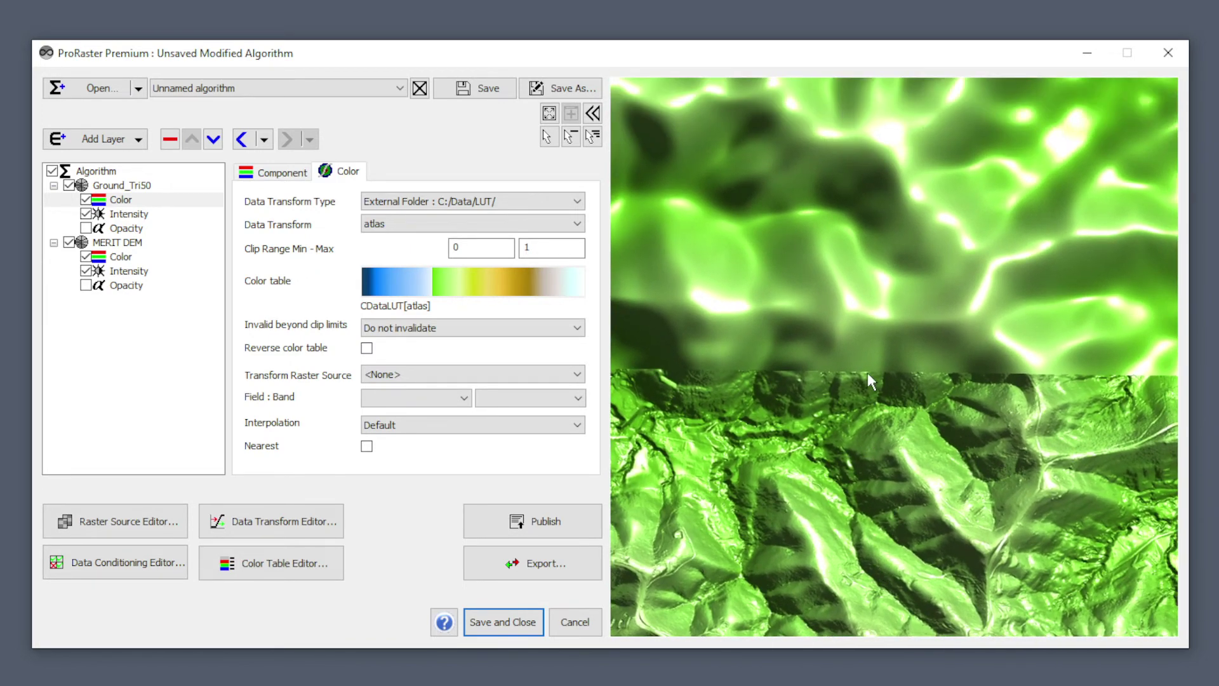
drag(925, 410, 909, 372)
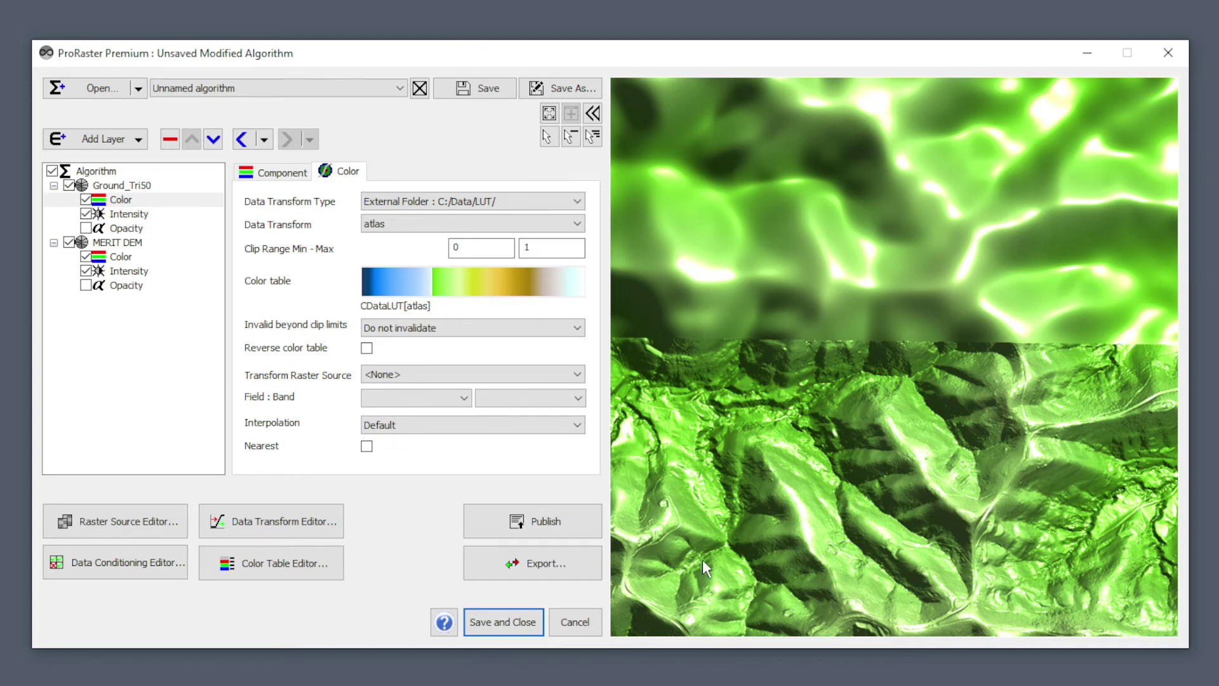
click(130, 213)
click(401, 172)
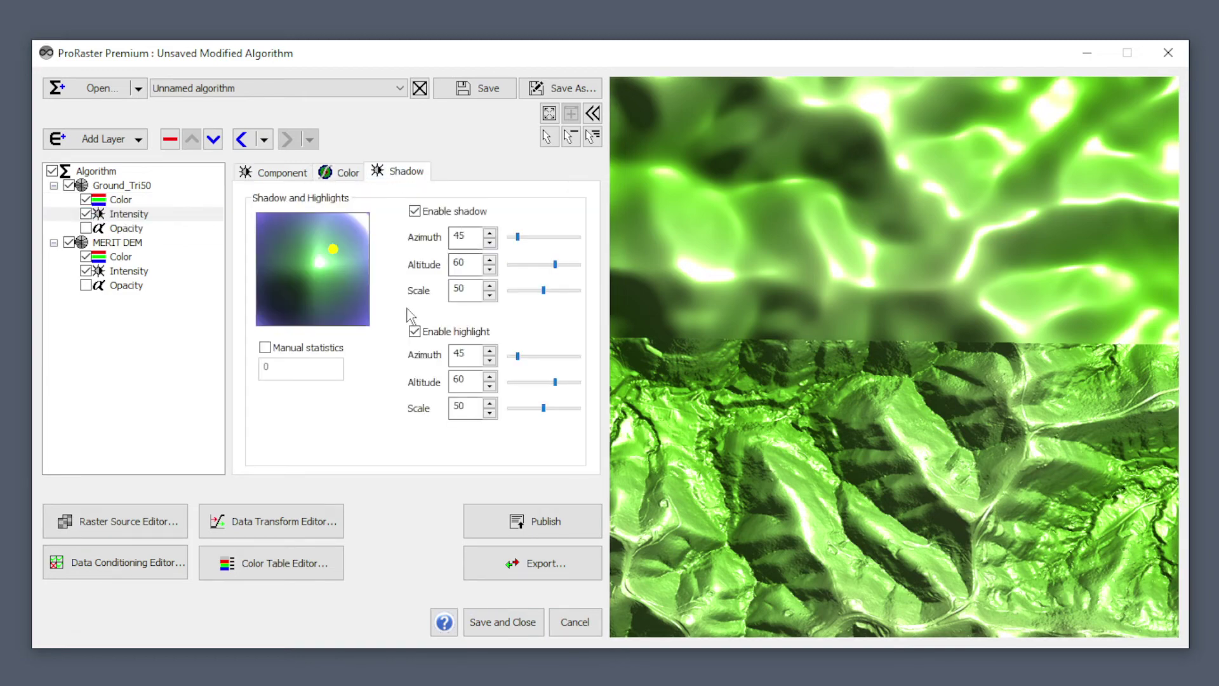
click(265, 348)
click(275, 367)
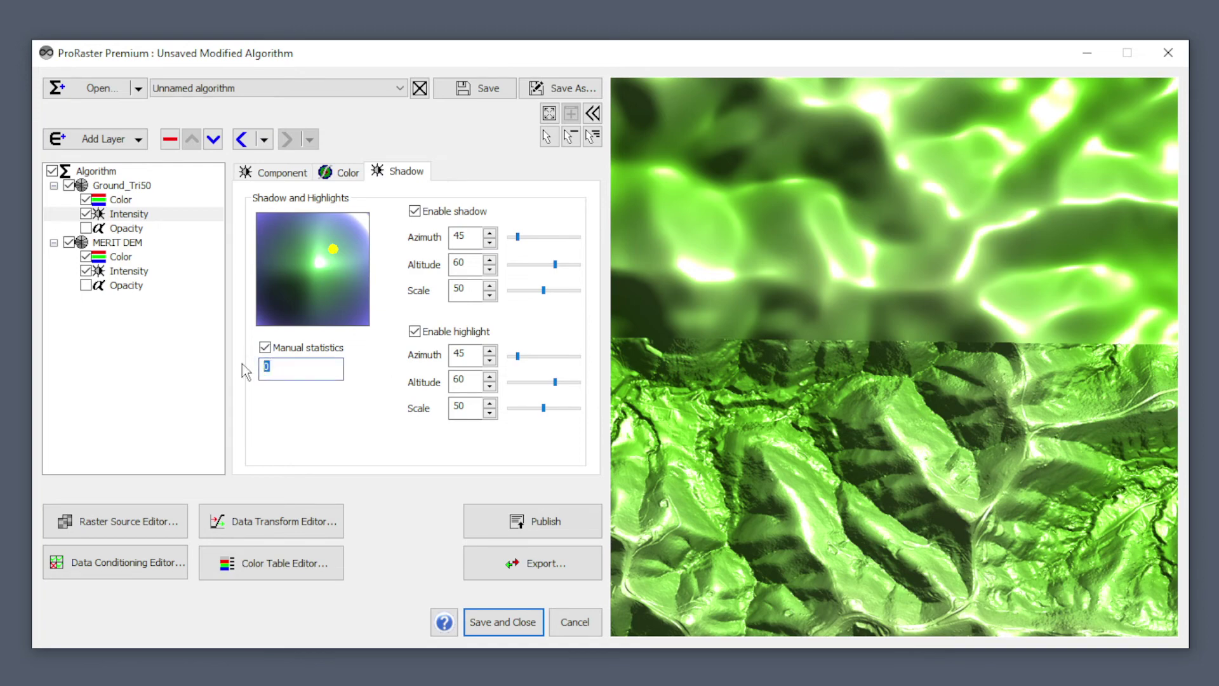
text(.5)
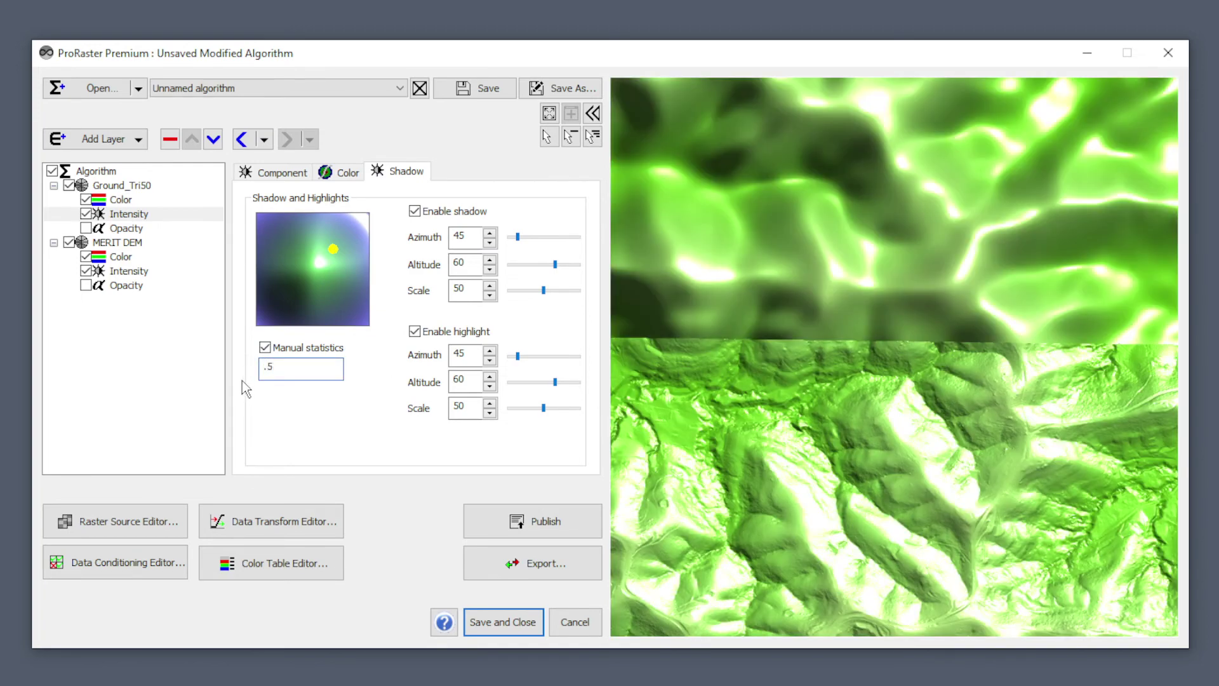
Try a manual statistics value of 0.2 for the Ground_Tri50 shading, and settle on 0.3
double_click(285, 363)
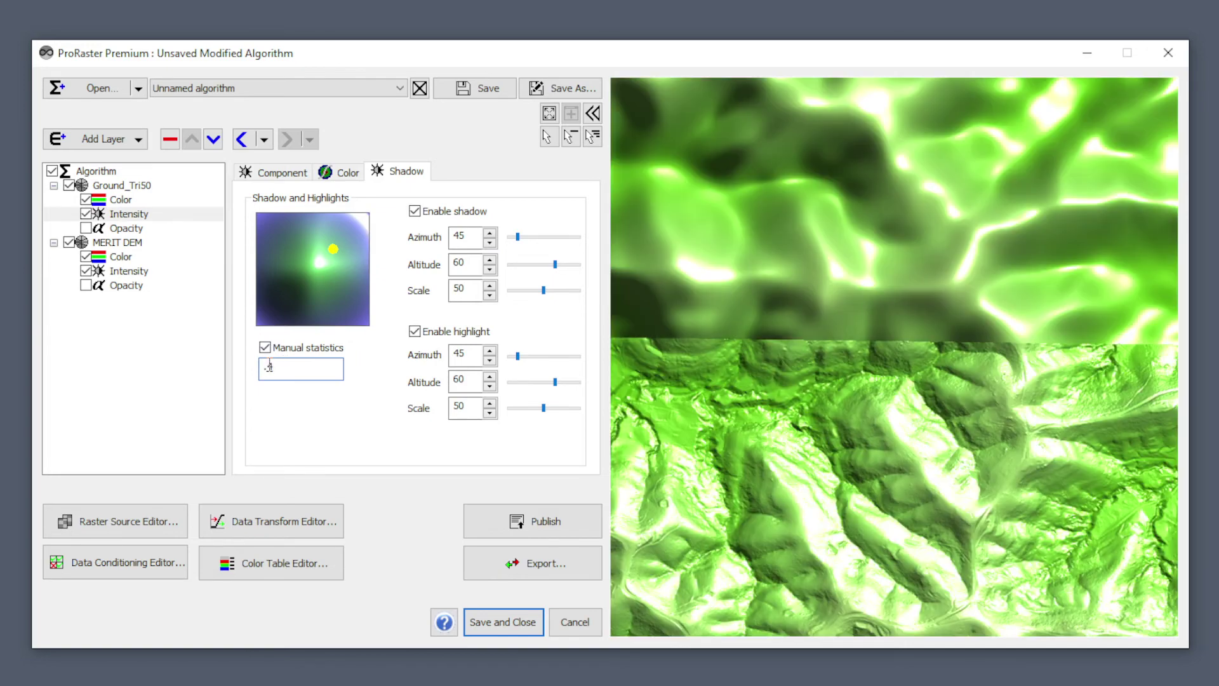
double_click(282, 364)
text(2)
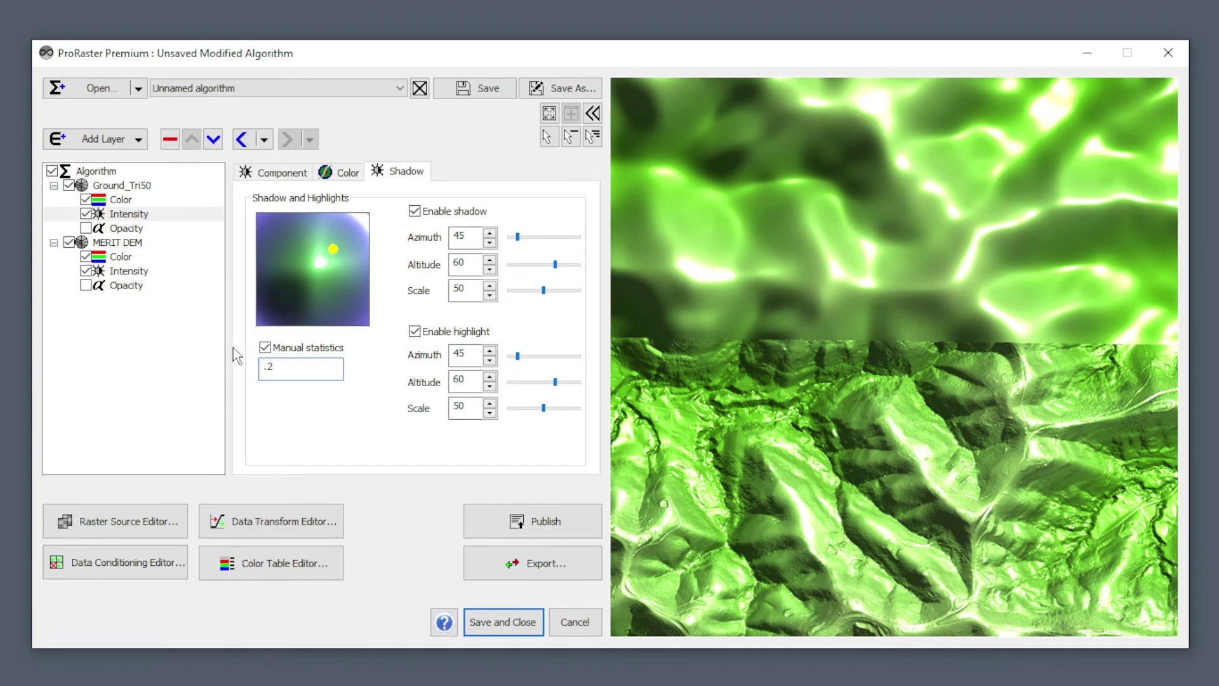
double_click(278, 366)
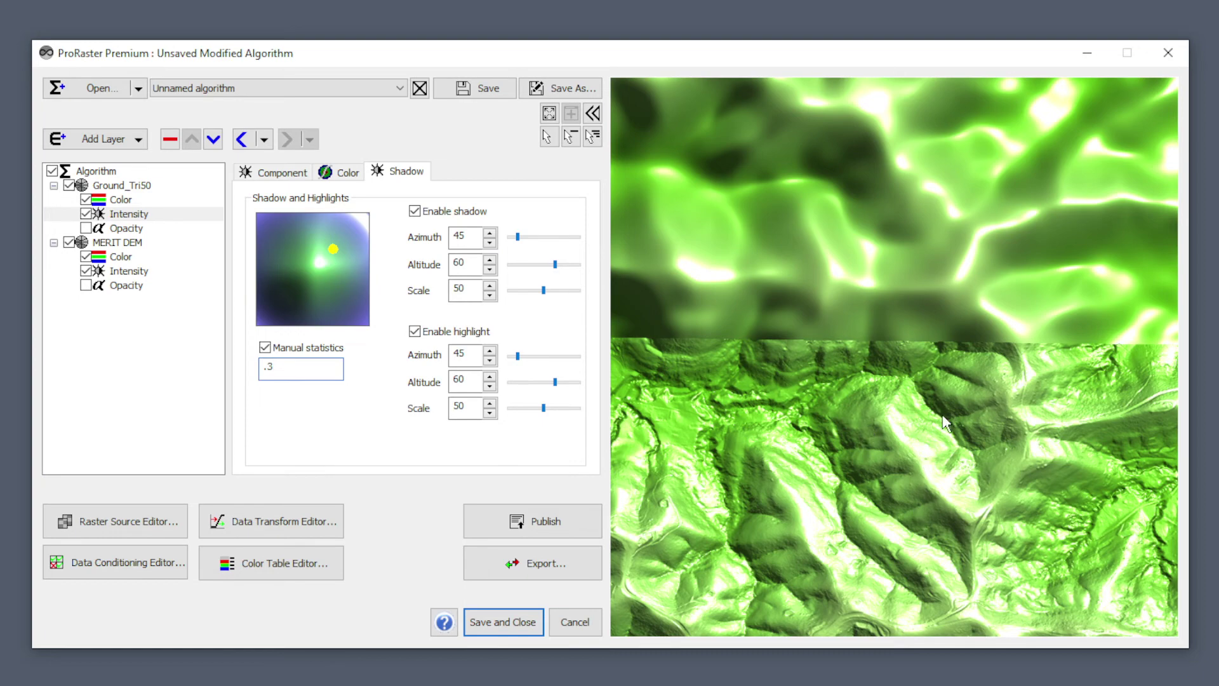
Disable highlights for the Ground_Tri50 Intensity and move its shadow sun to about azimuth 328, altitude 70
scroll(937, 389, down, 3)
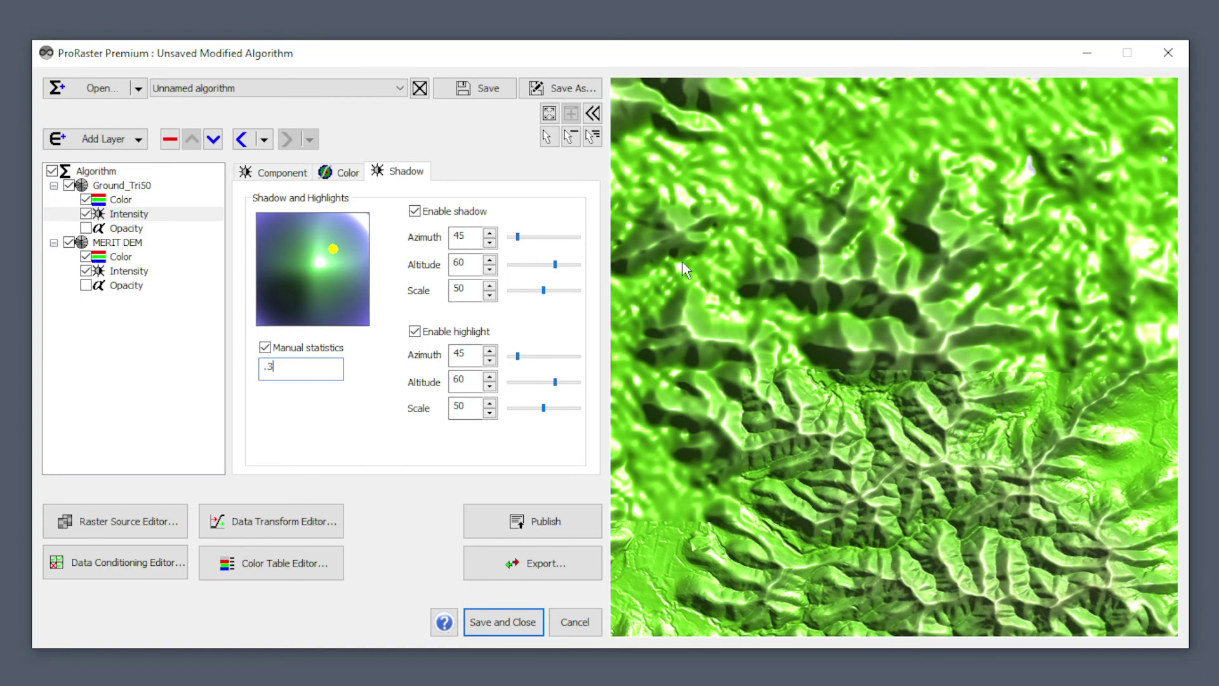
drag(889, 381, 956, 327)
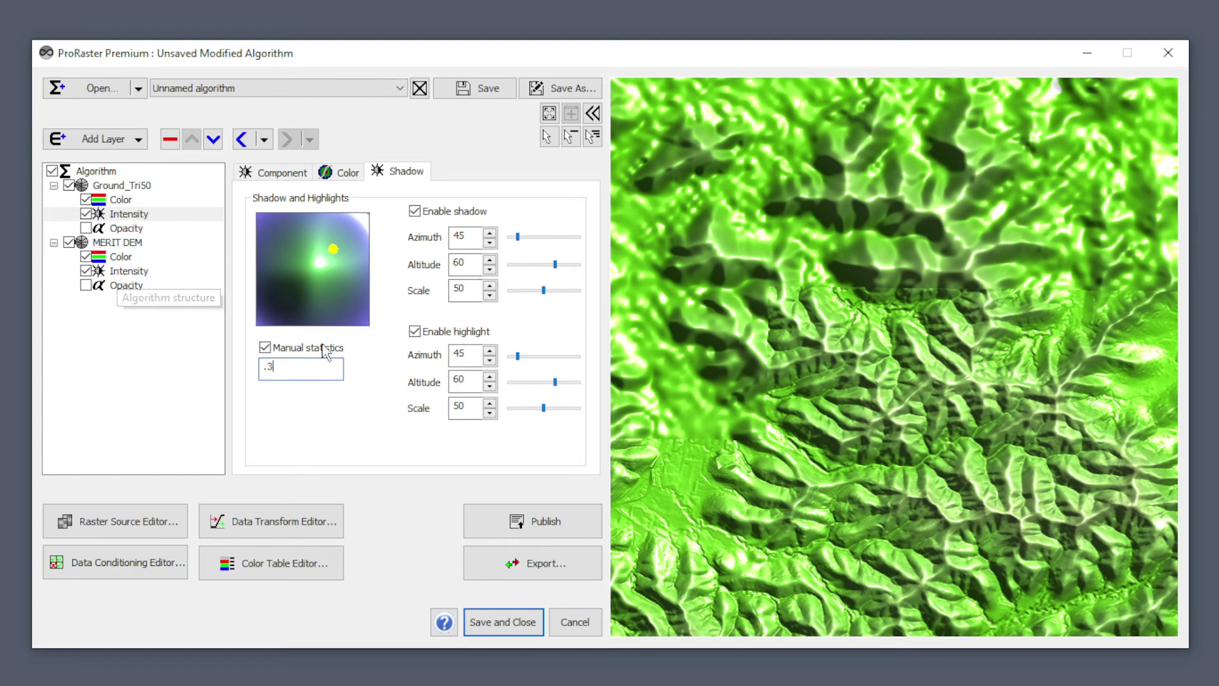
drag(850, 351, 907, 353)
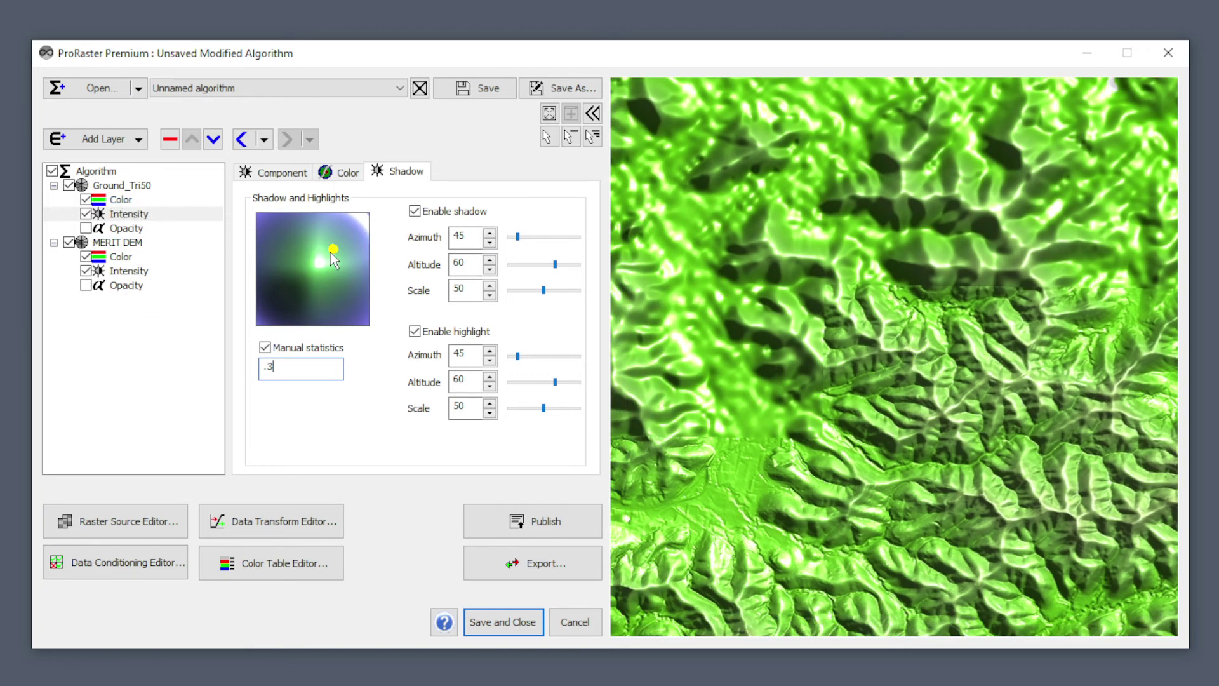
click(415, 331)
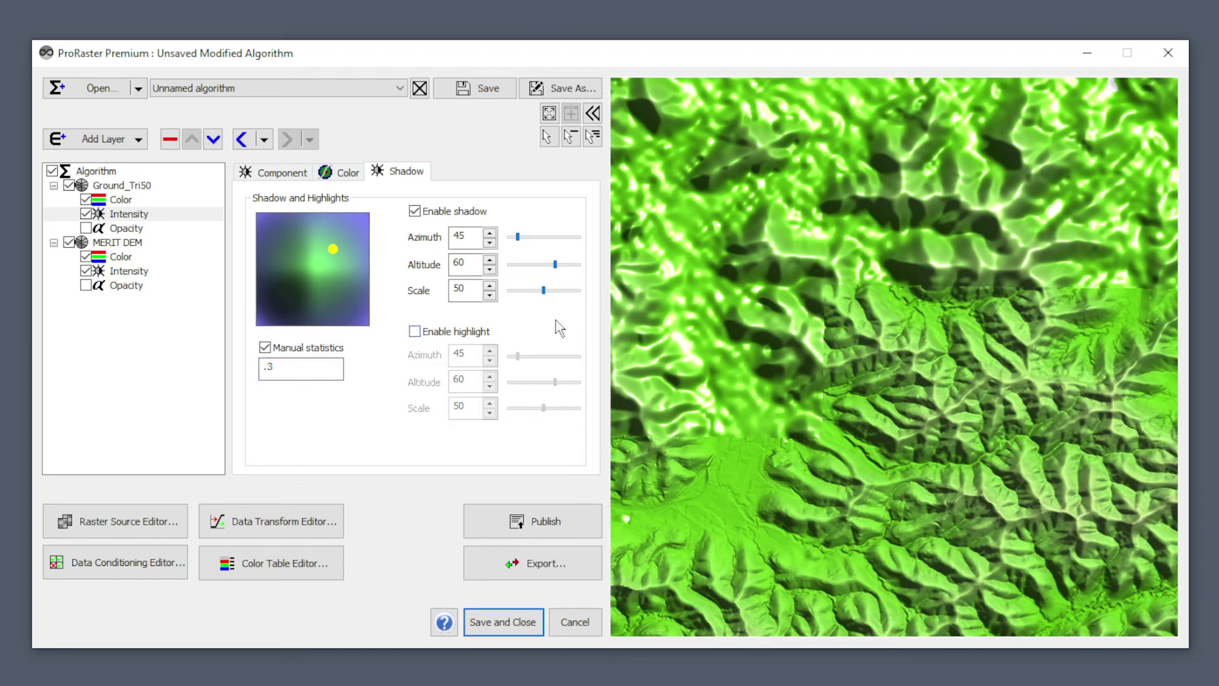
drag(330, 249, 303, 254)
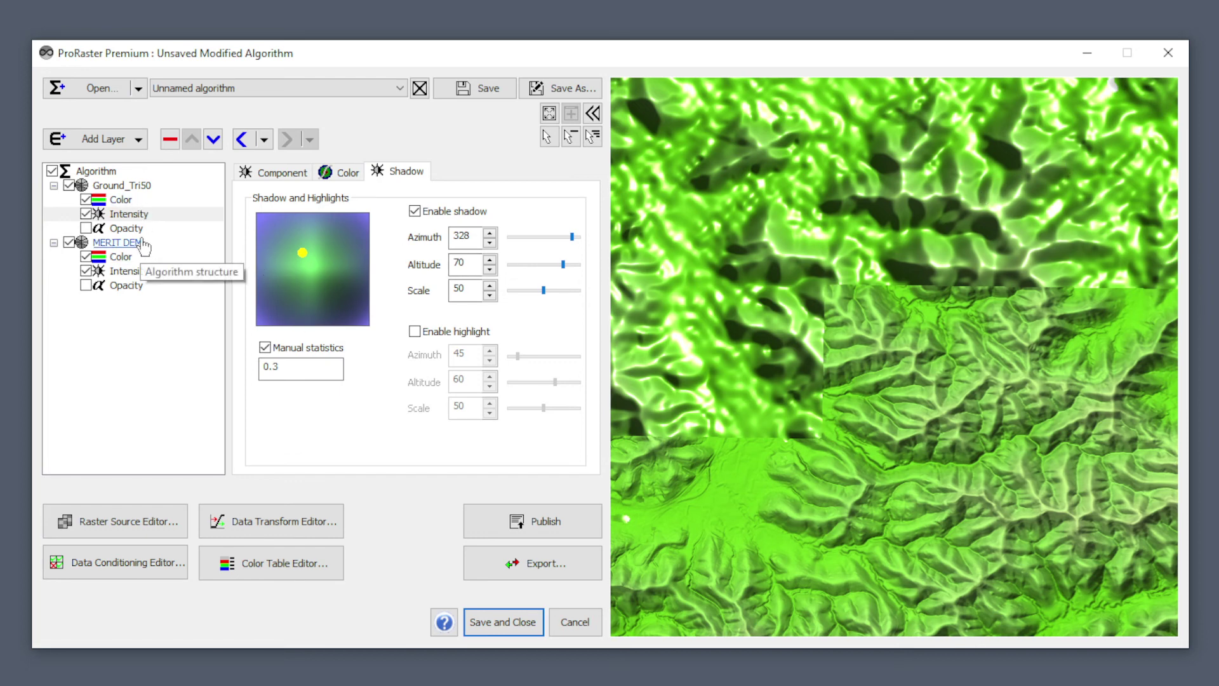
Enable the algorithm-wide shadow override, placing the shadow sun at about azimuth 331, altitude 66 and the highlight sun at azimuth 326, altitude 63
click(95, 171)
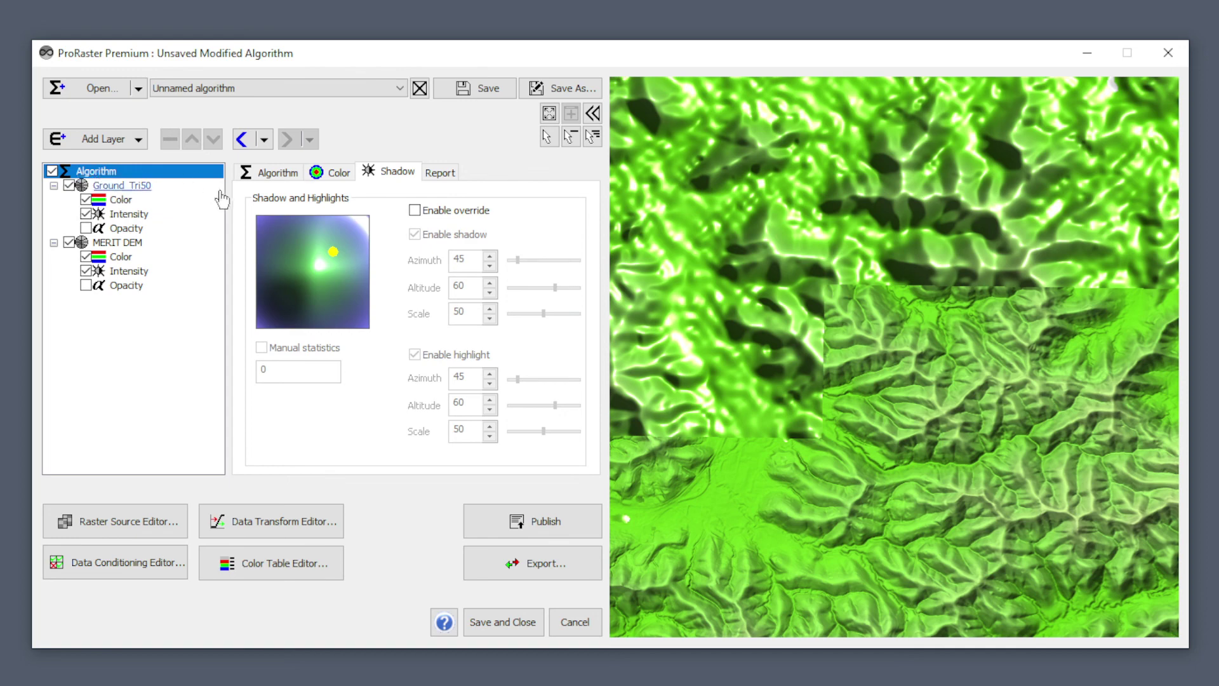
click(394, 173)
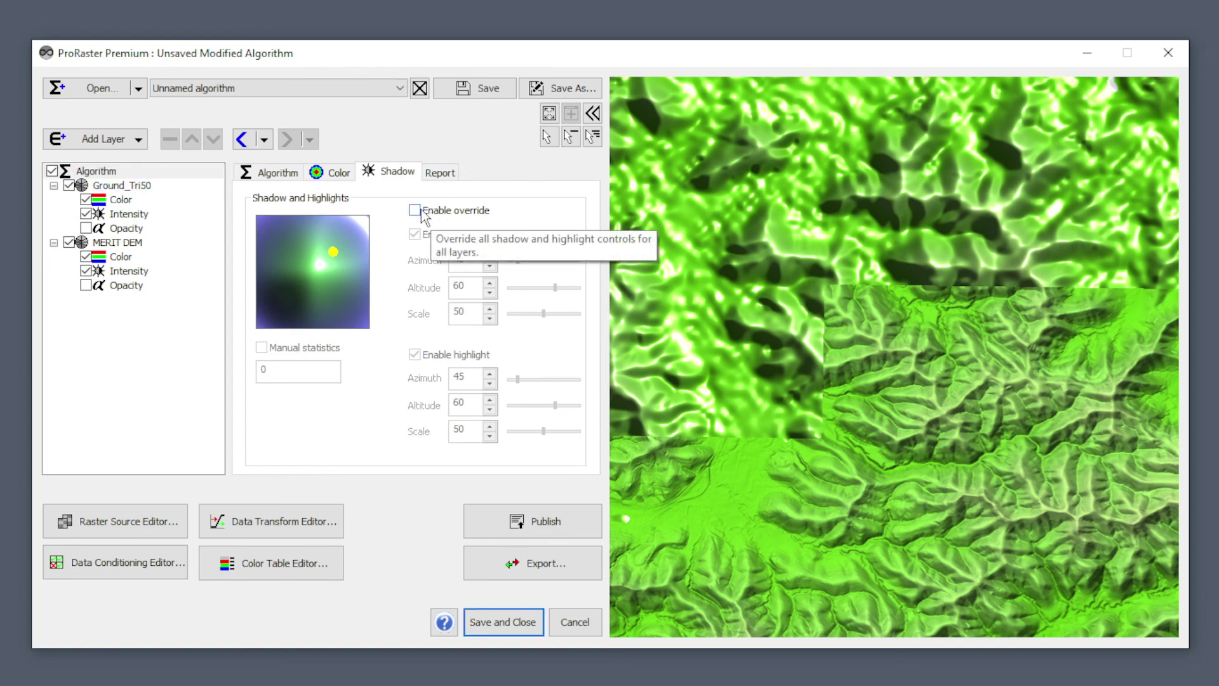
click(416, 212)
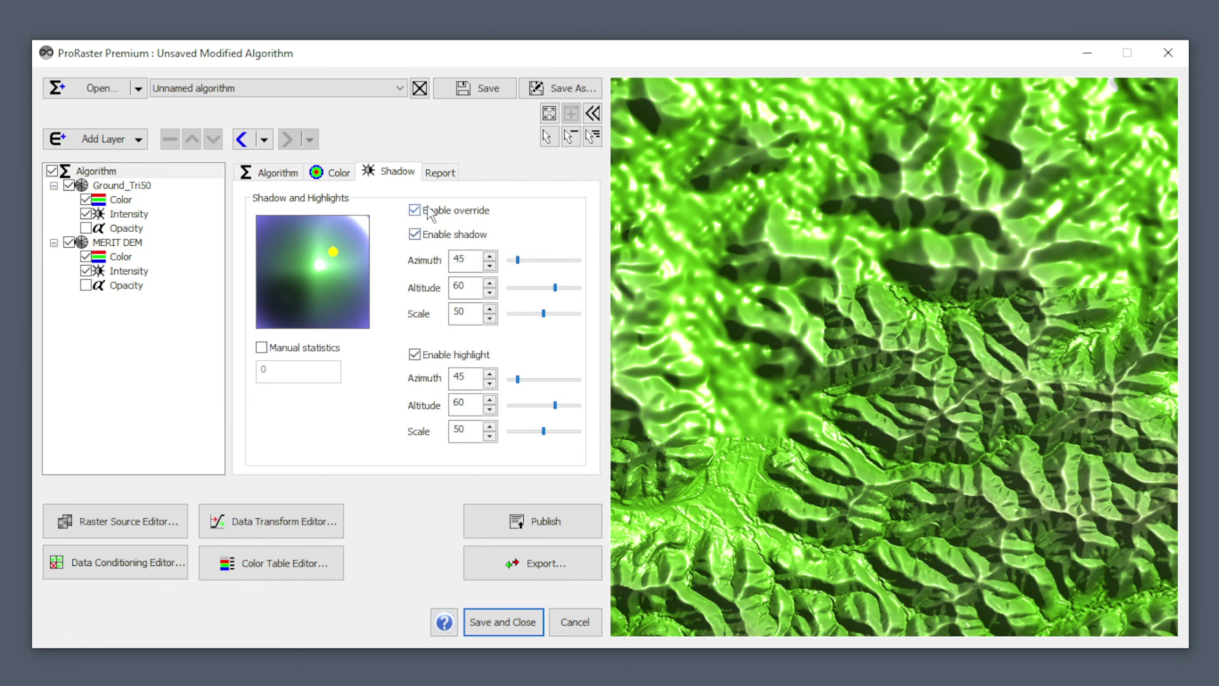
drag(333, 252, 302, 253)
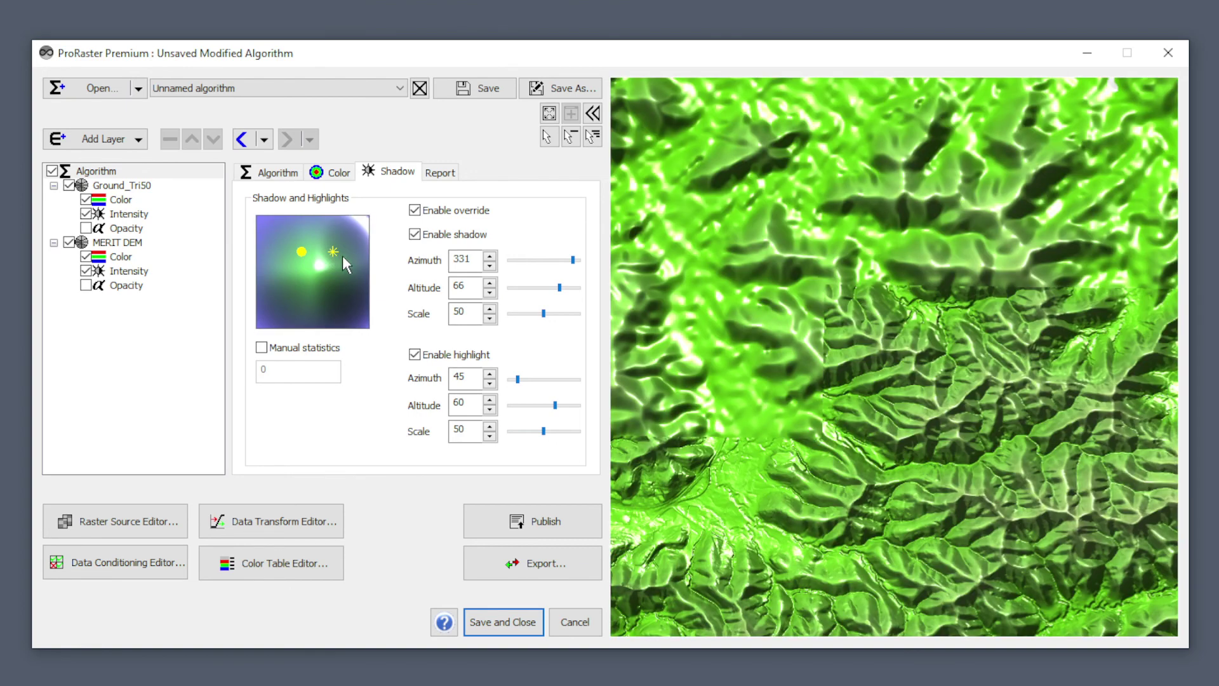
drag(334, 250, 299, 252)
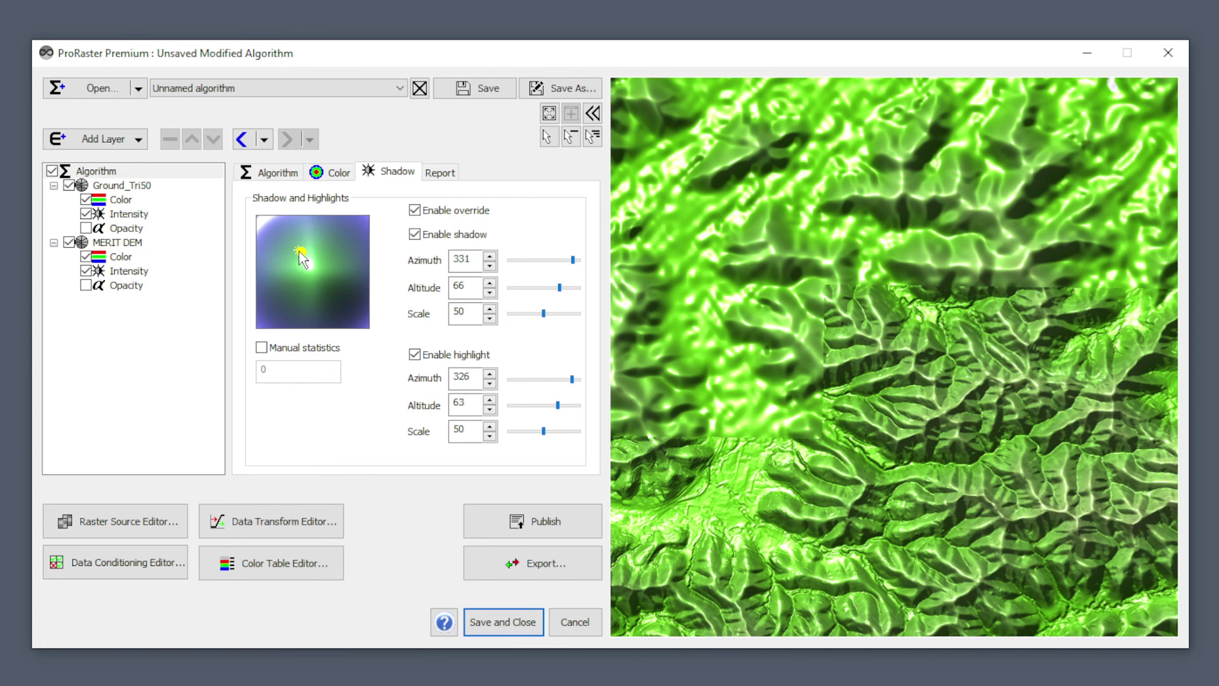